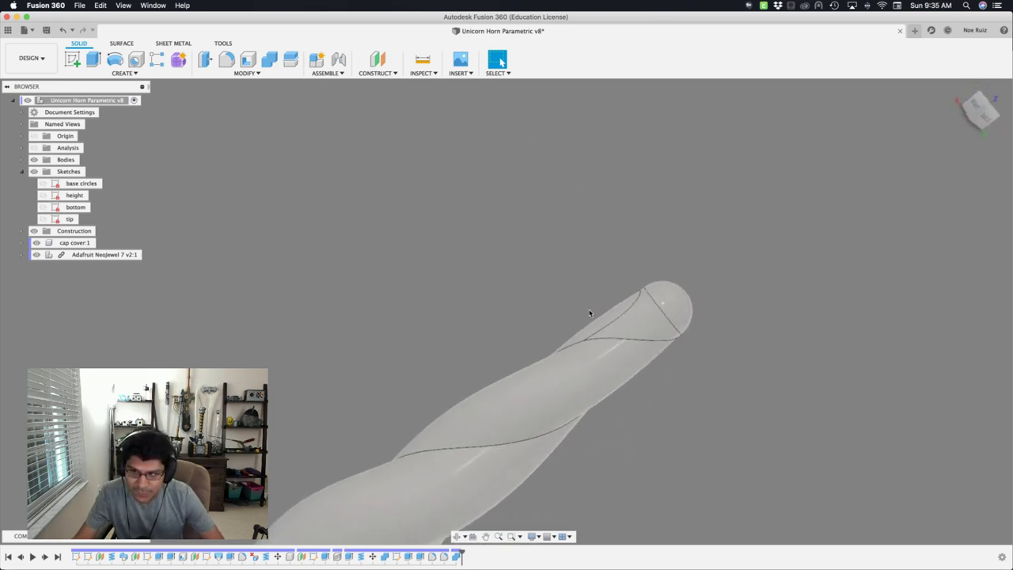
Examine the finished unicorn horn's exterior from the rounded tip down the spiral body to the base and strap plate.
{"action": "left_click", "coordinate": [569, 369]}
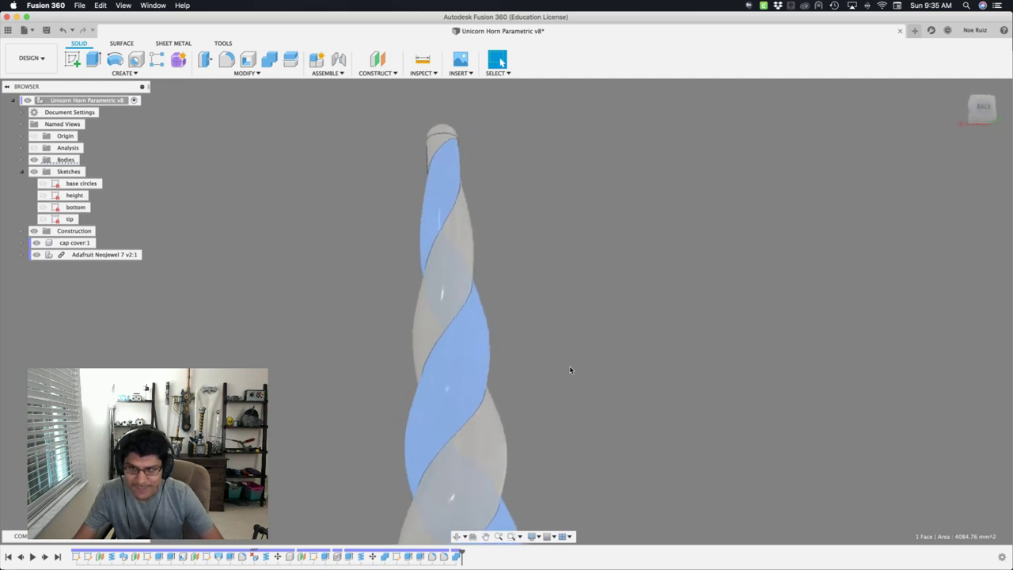
{"action": "left_click", "coordinate": [553, 221]}
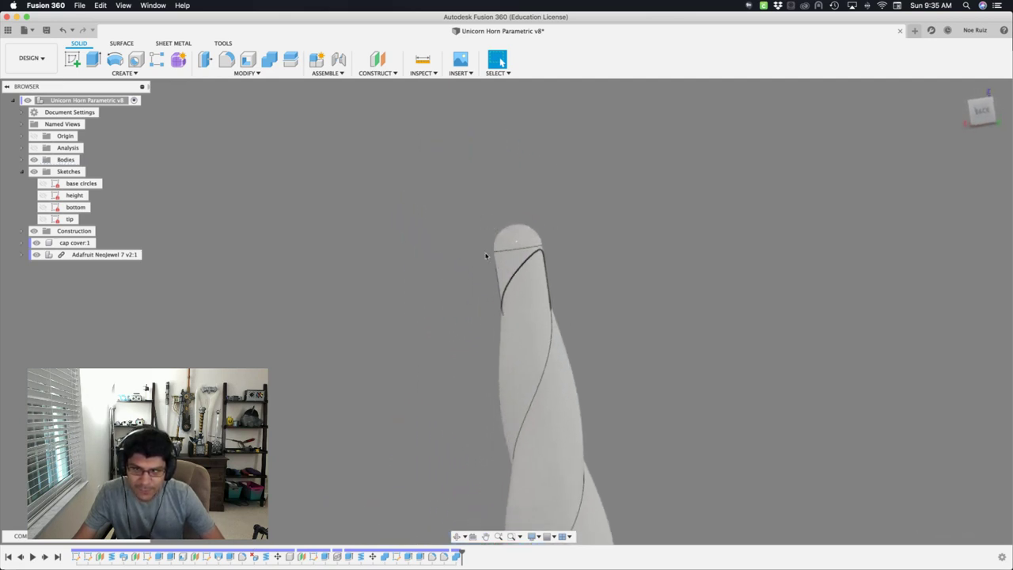
{"action": "scroll", "coordinate": [500, 258], "scroll_direction": "up", "scroll_amount": 3}
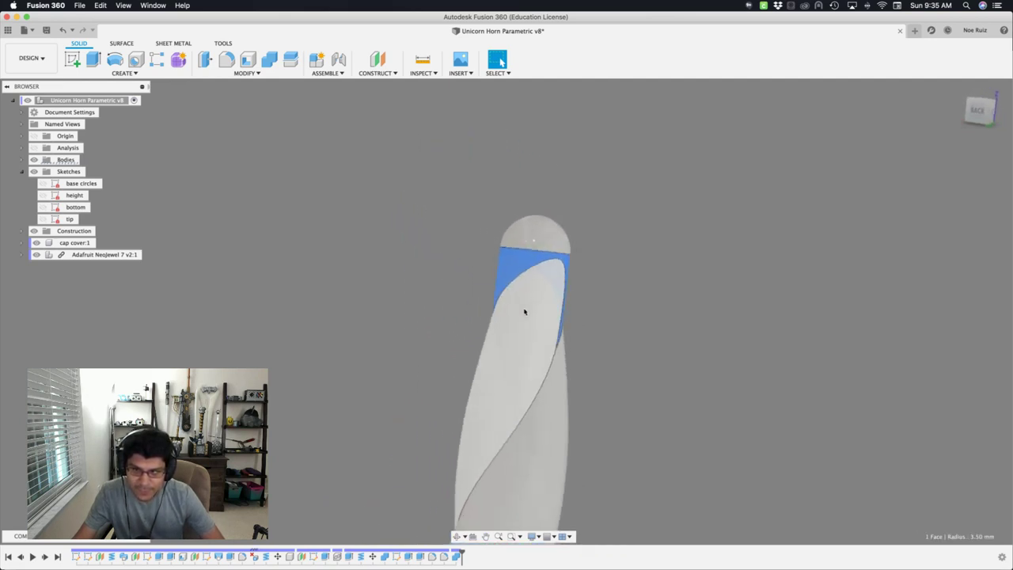
{"action": "left_click", "coordinate": [654, 289]}
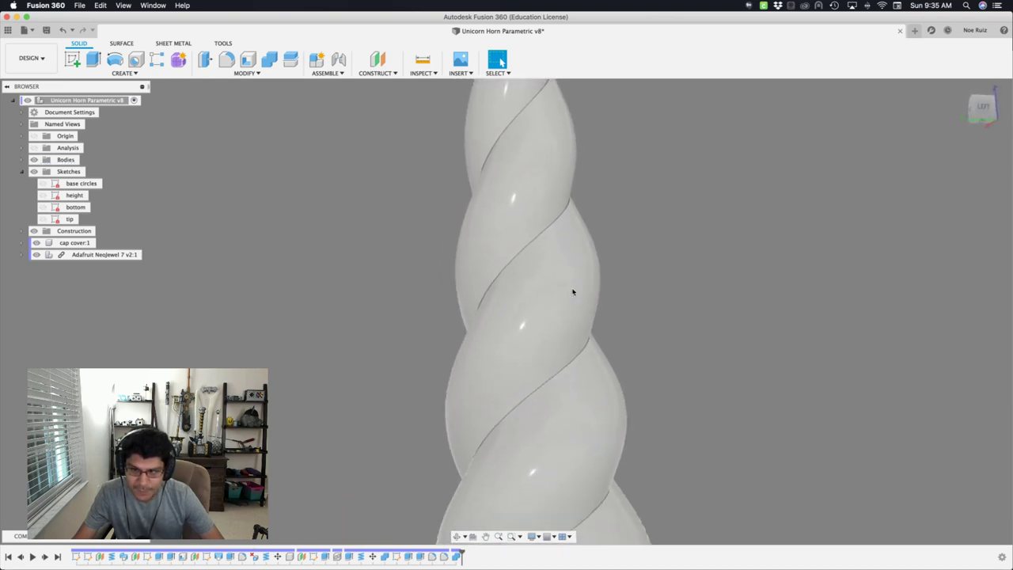
{"action": "scroll", "coordinate": [472, 332], "scroll_direction": "down", "scroll_amount": 3}
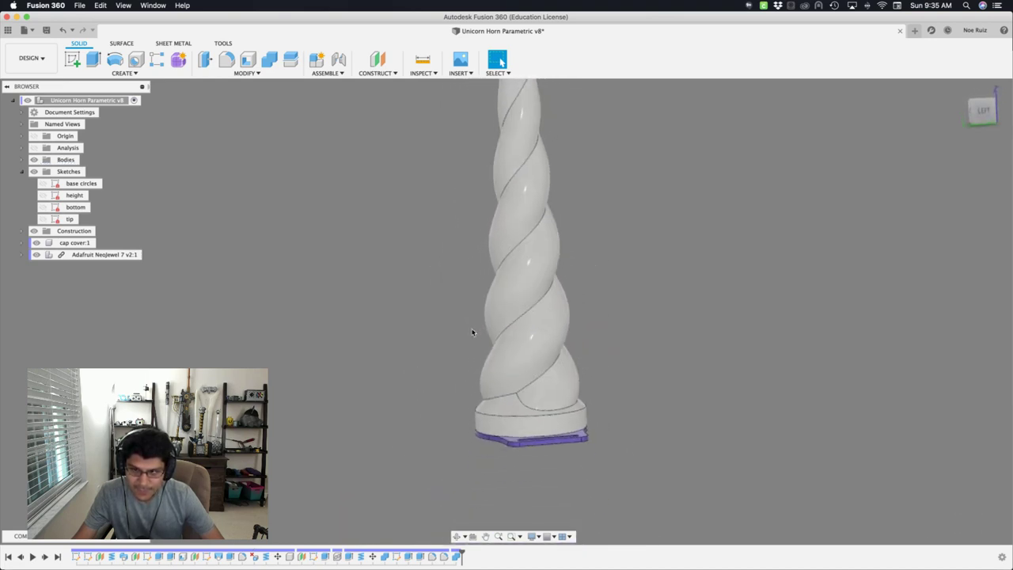
{"action": "scroll", "coordinate": [473, 333], "scroll_direction": "up", "scroll_amount": 3}
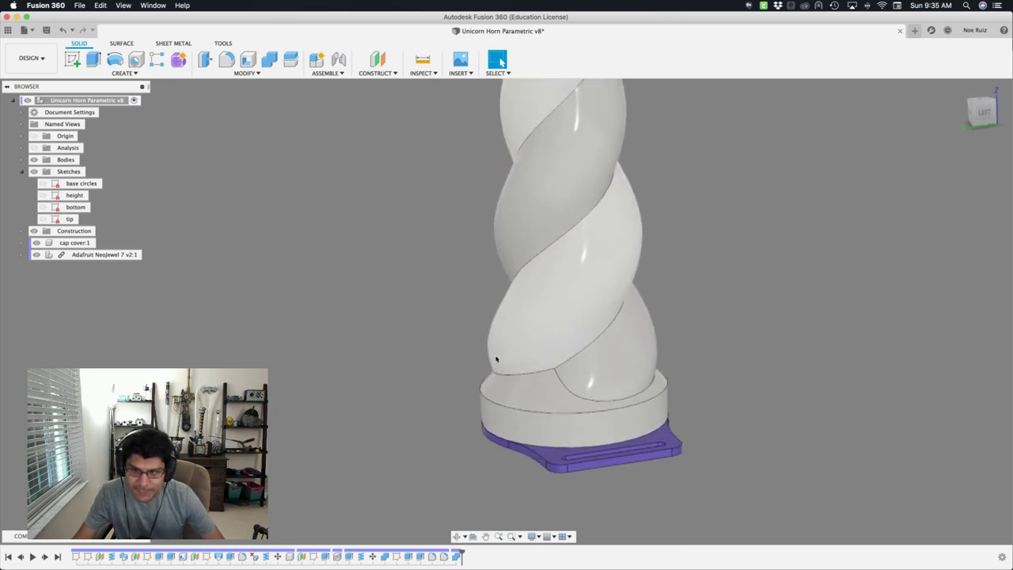
{"action": "middle_click_drag", "start_coordinate": [520, 371], "coordinate": [883, 267], "text": "shift"}
{"action": "left_click", "coordinate": [958, 89]}
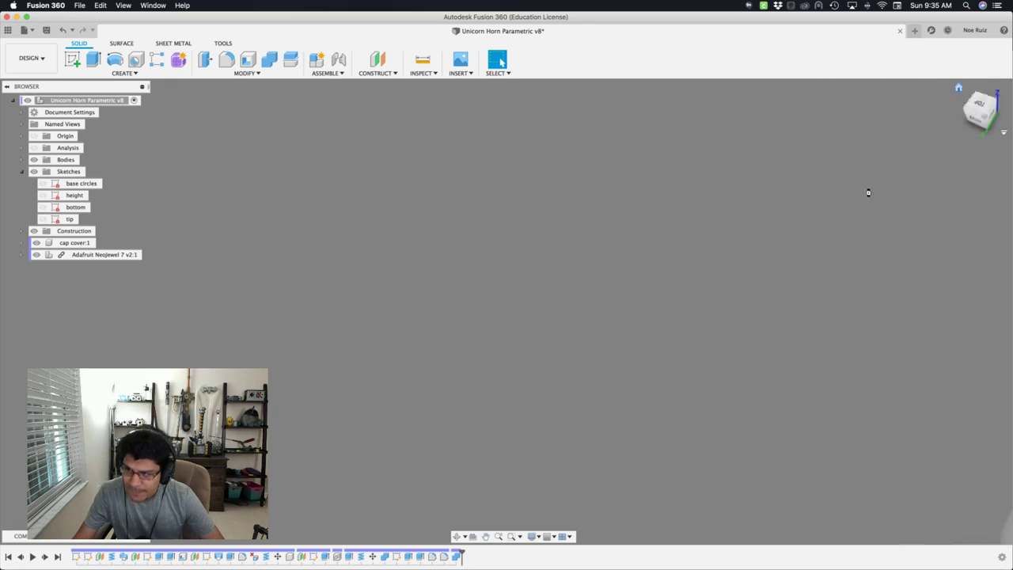
{"action": "scroll", "coordinate": [496, 467], "scroll_direction": "up", "scroll_amount": 3}
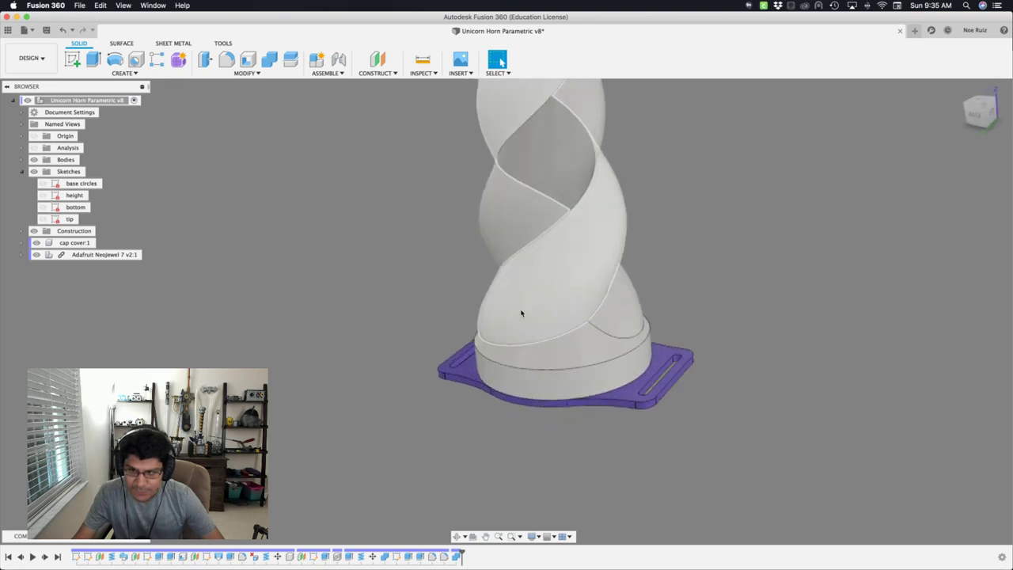
{"action": "middle_click_drag", "start_coordinate": [518, 314], "coordinate": [340, 314], "text": "shift"}
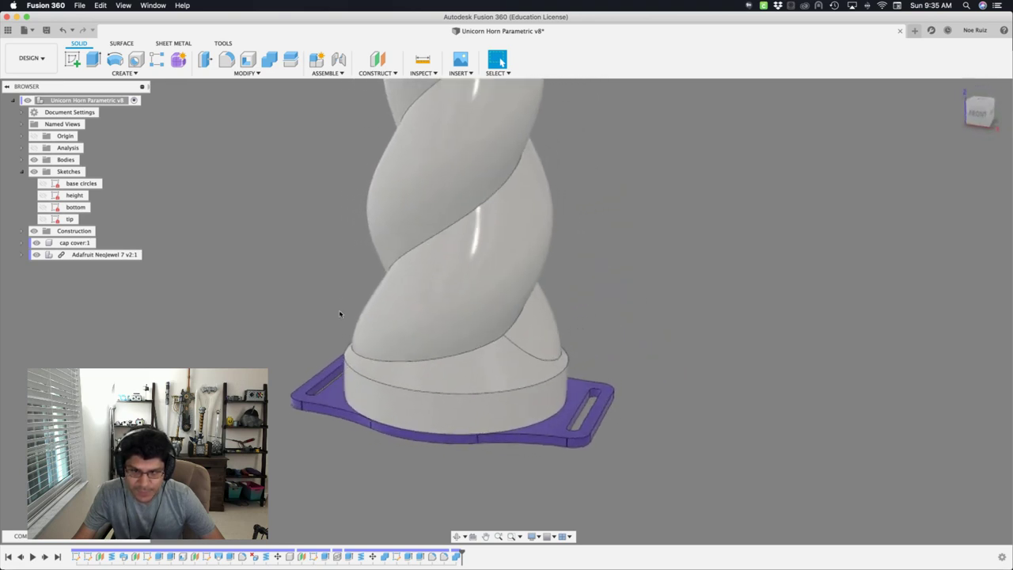
Show the section analysis, examine the horn's hollow interior, threaded cap and LED board, and hide the section again.
{"action": "left_click", "coordinate": [34, 147]}
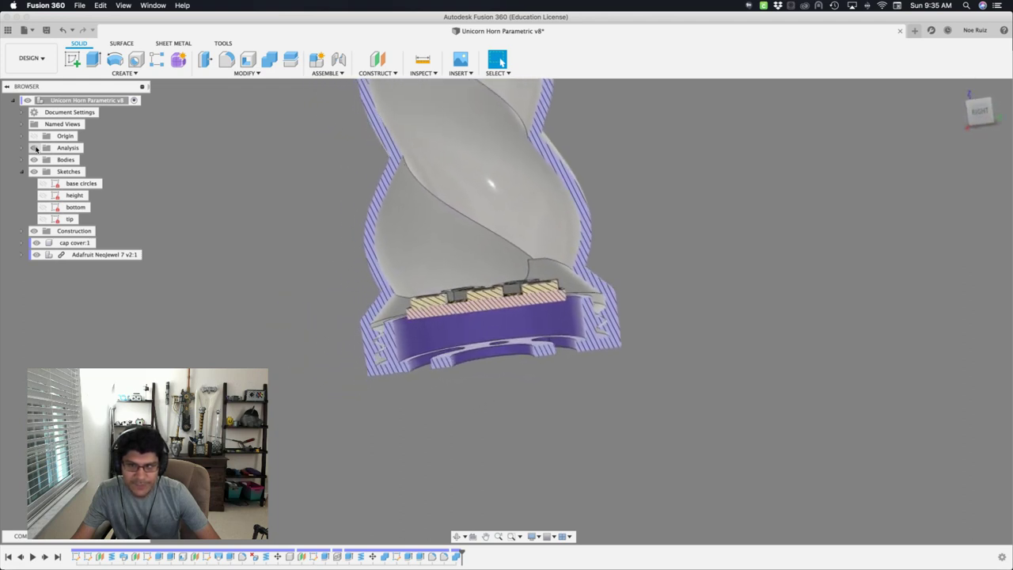
{"action": "scroll", "coordinate": [420, 249], "scroll_direction": "up", "scroll_amount": 5}
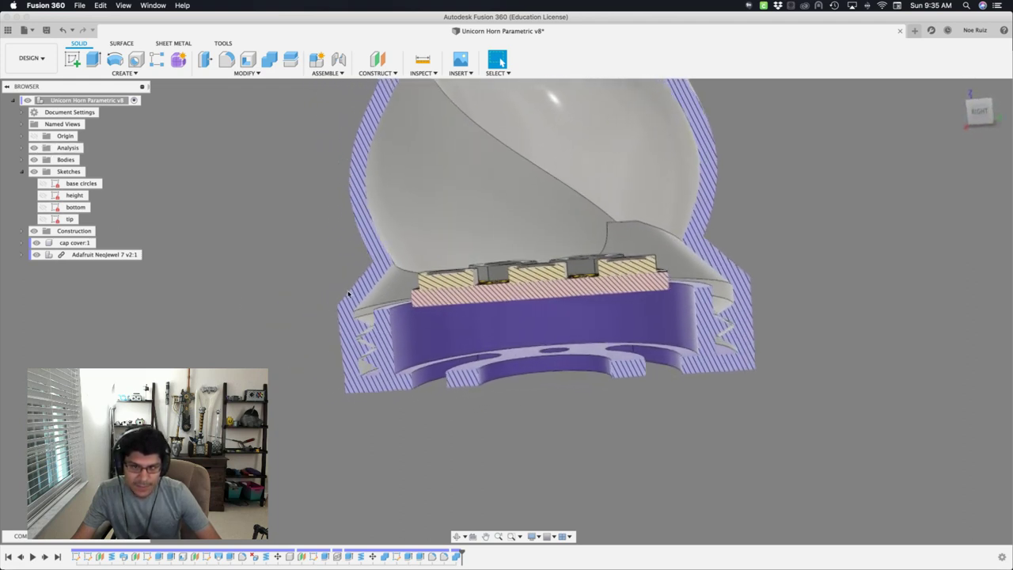
{"action": "middle_click_drag", "start_coordinate": [349, 295], "coordinate": [500, 297], "text": "shift"}
{"action": "scroll", "coordinate": [547, 282], "scroll_direction": "up", "scroll_amount": 3}
{"action": "scroll", "coordinate": [548, 282], "scroll_direction": "down", "scroll_amount": 6}
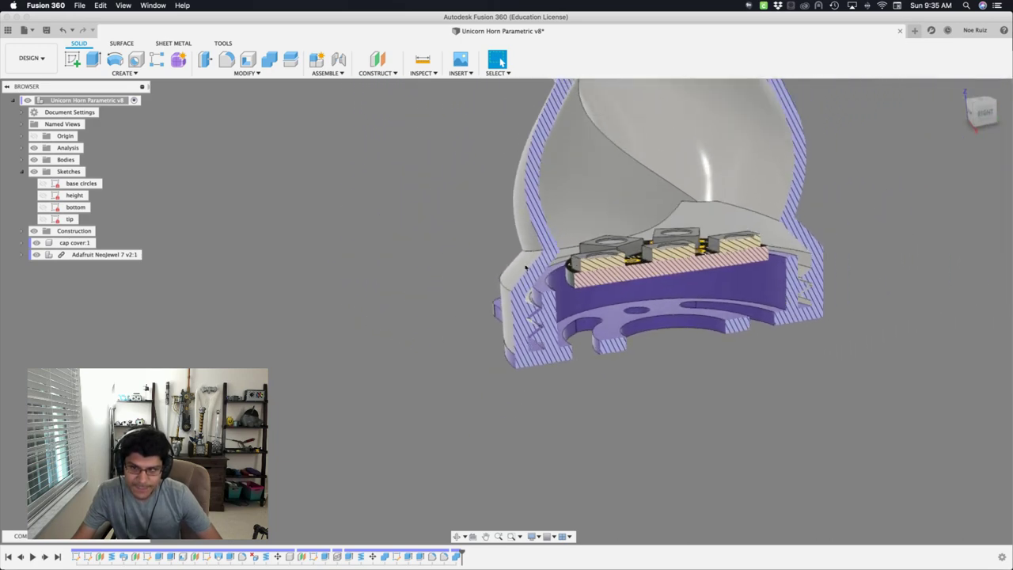
{"action": "scroll", "coordinate": [419, 254], "scroll_direction": "down", "scroll_amount": 10}
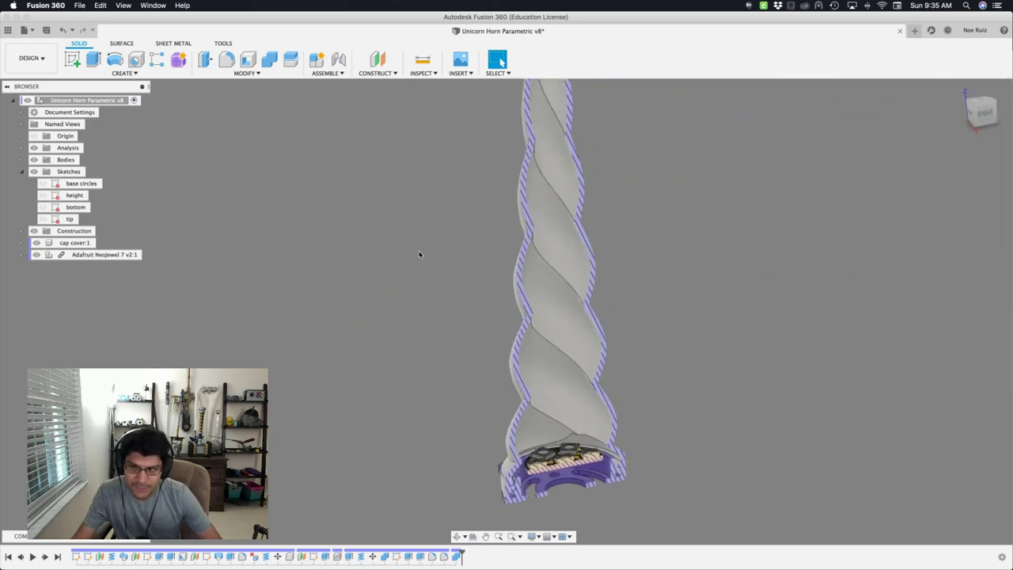
{"action": "scroll", "coordinate": [419, 254], "scroll_direction": "down", "scroll_amount": 5}
{"action": "scroll", "coordinate": [419, 254], "scroll_direction": "up", "scroll_amount": 3}
{"action": "scroll", "coordinate": [419, 254], "scroll_direction": "left", "scroll_amount": 5, "text": "shift"}
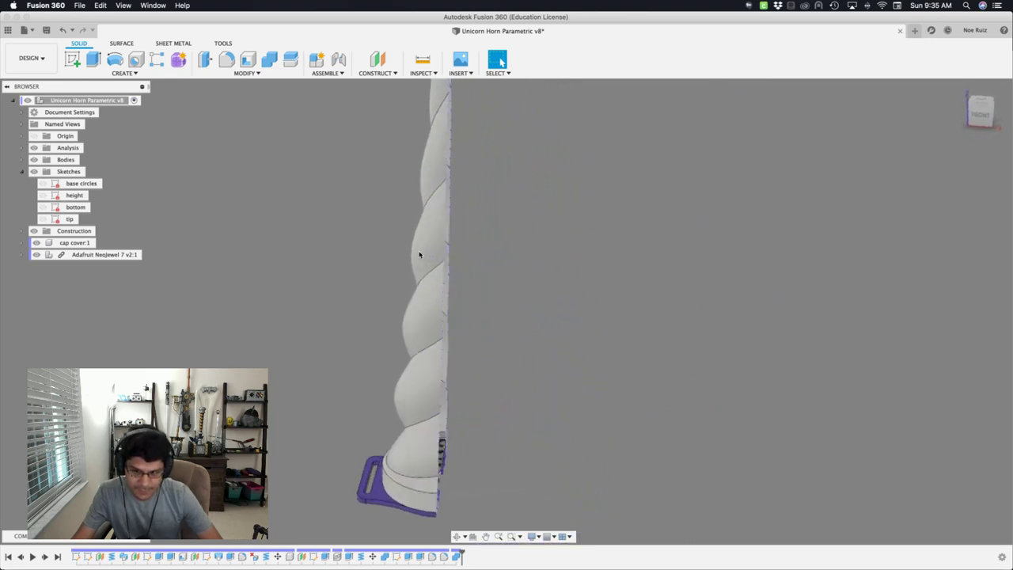
{"action": "scroll", "coordinate": [419, 254], "scroll_direction": "left", "scroll_amount": 10, "text": "shift"}
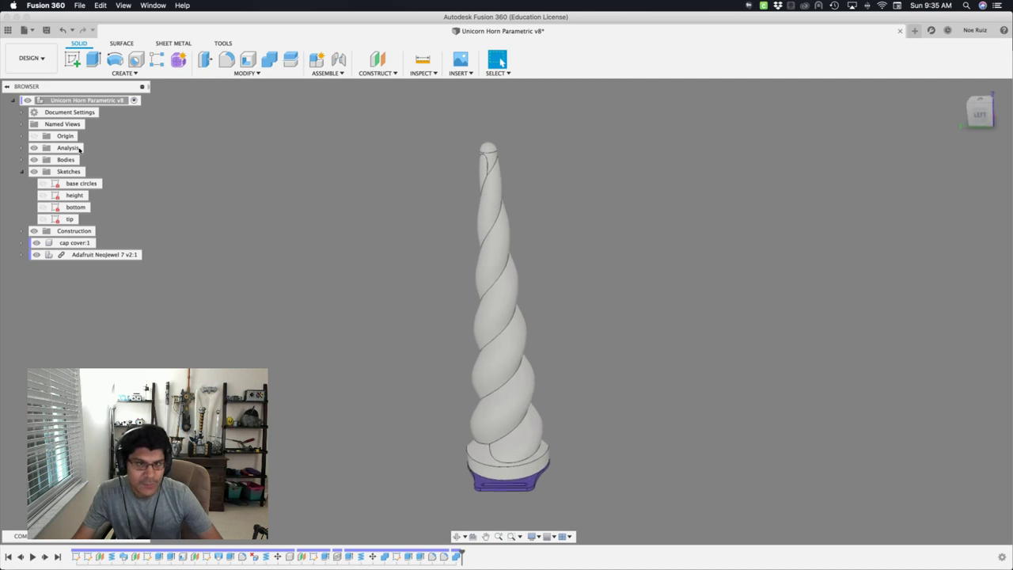
{"action": "left_click", "coordinate": [34, 148]}
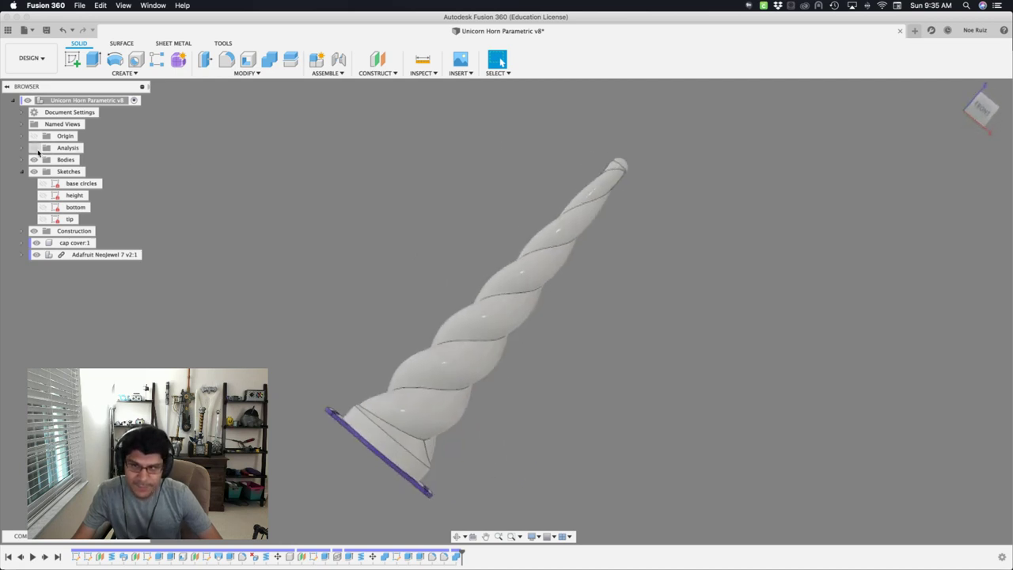
Start a new design and create an active empty component named horn.
{"action": "left_click", "coordinate": [914, 31]}
{"action": "key", "text": "shift+n"}
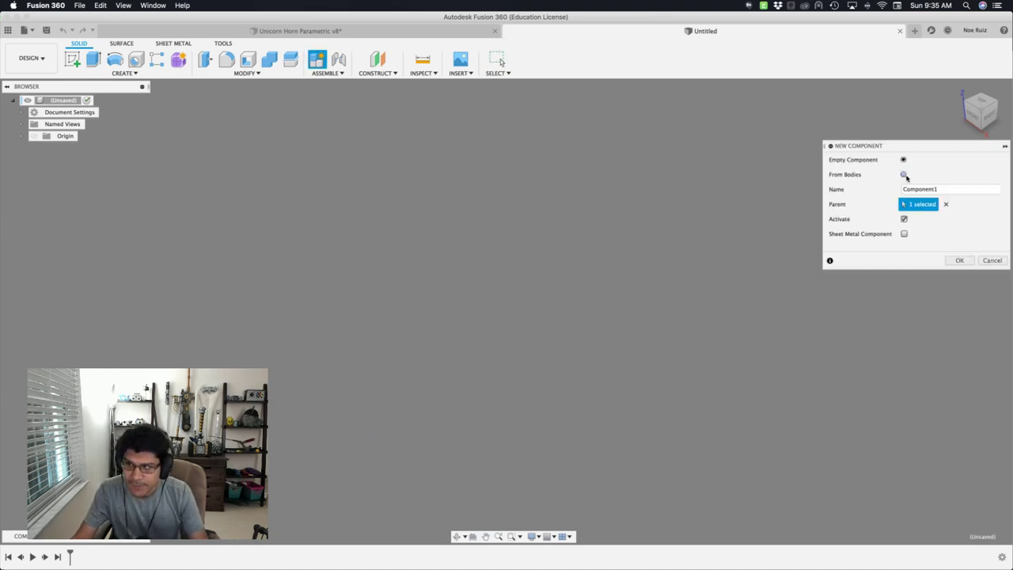
{"action": "double_click", "coordinate": [951, 190]}
{"action": "type", "text": "horn"}
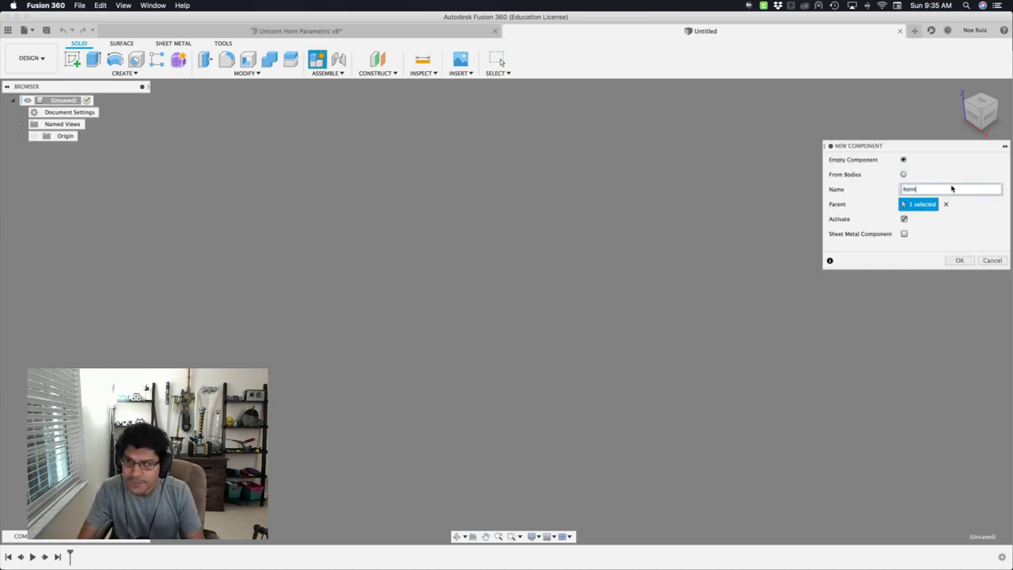
{"action": "key", "text": "Return"}
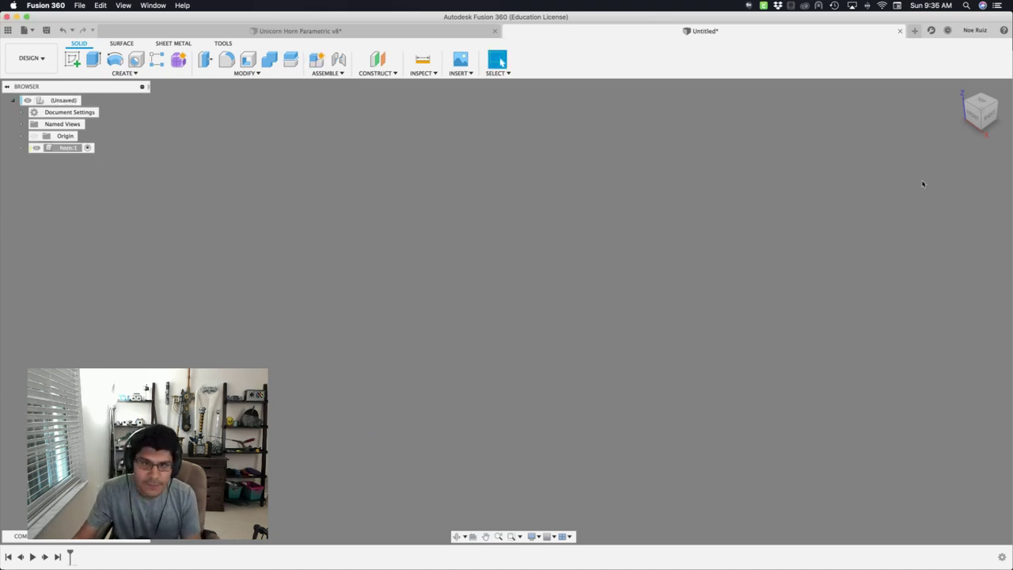
Create a sketch on the horizontal origin plane inside the horn component.
{"action": "left_click", "coordinate": [73, 58]}
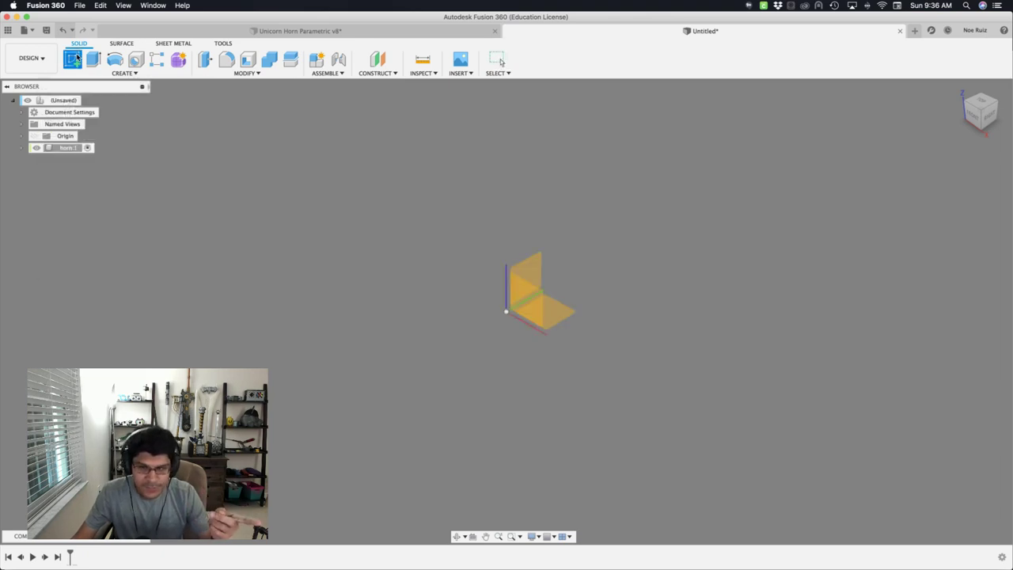
{"action": "left_click", "coordinate": [552, 318]}
{"action": "scroll", "coordinate": [469, 296], "scroll_direction": "up", "scroll_amount": 5}
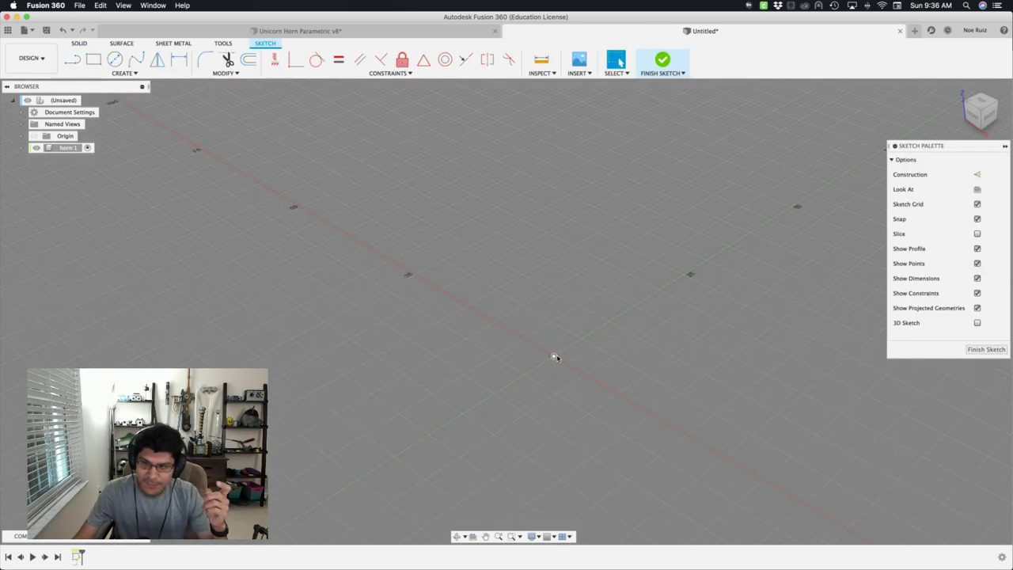
Open the design's parameters and add a user parameter named shell with the expression 1.5 mm.
{"action": "key", "text": "shift+p"}
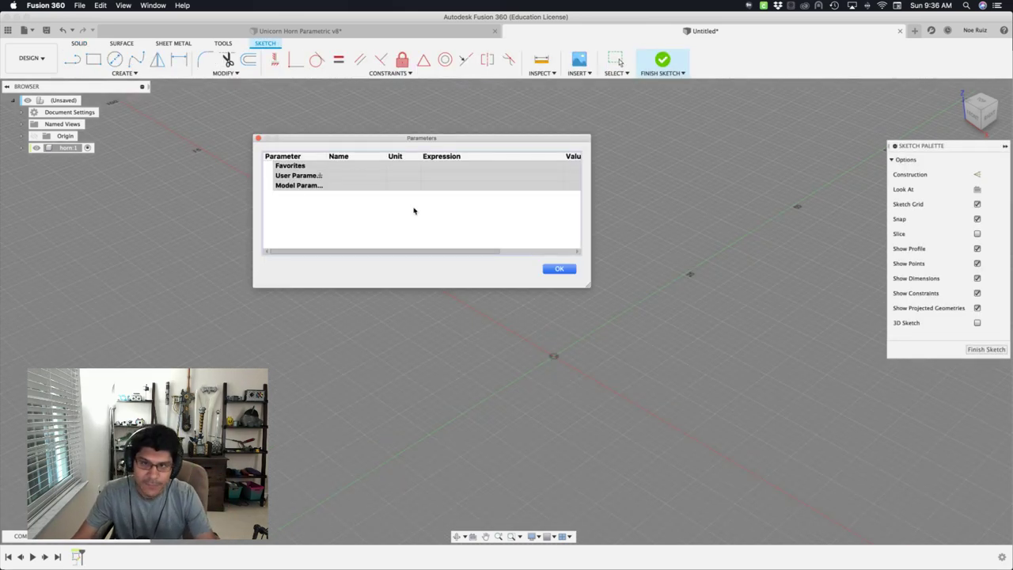
{"action": "left_click", "coordinate": [320, 175]}
{"action": "type", "text": "shell"}
{"action": "key", "text": "Tab"}
{"action": "key", "text": "Tab"}
{"action": "type", "text": "1.5"}
{"action": "key", "text": "Return"}
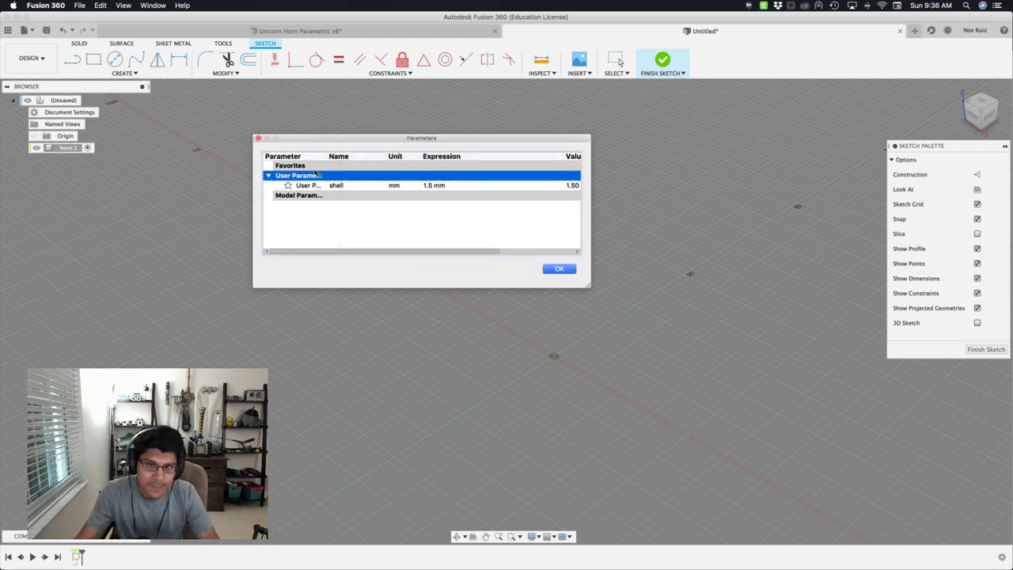
Add a user parameter named circle with the expression 23 mm.
{"action": "left_click", "coordinate": [320, 175]}
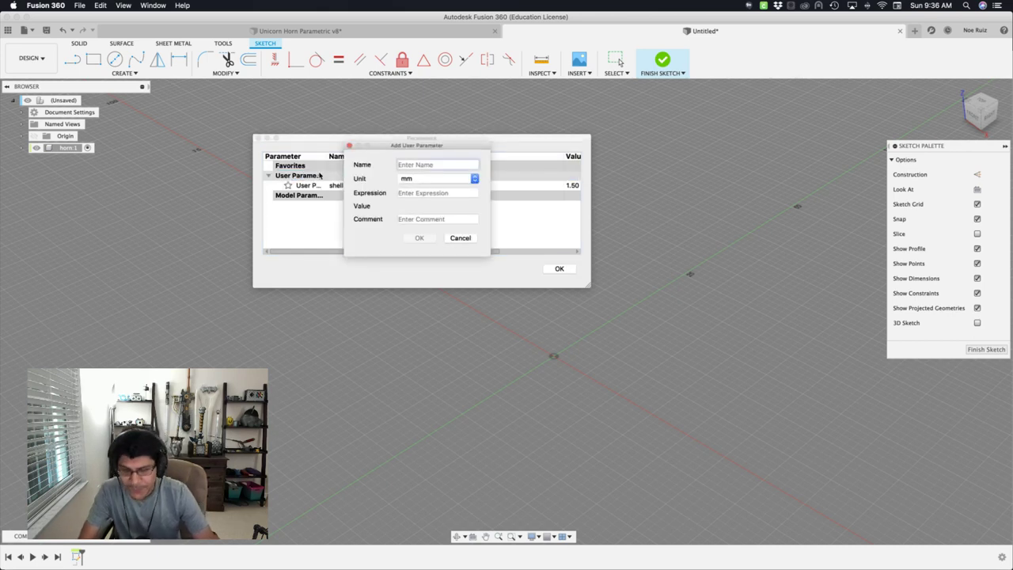
{"action": "type", "text": "circle"}
{"action": "key", "text": "Tab"}
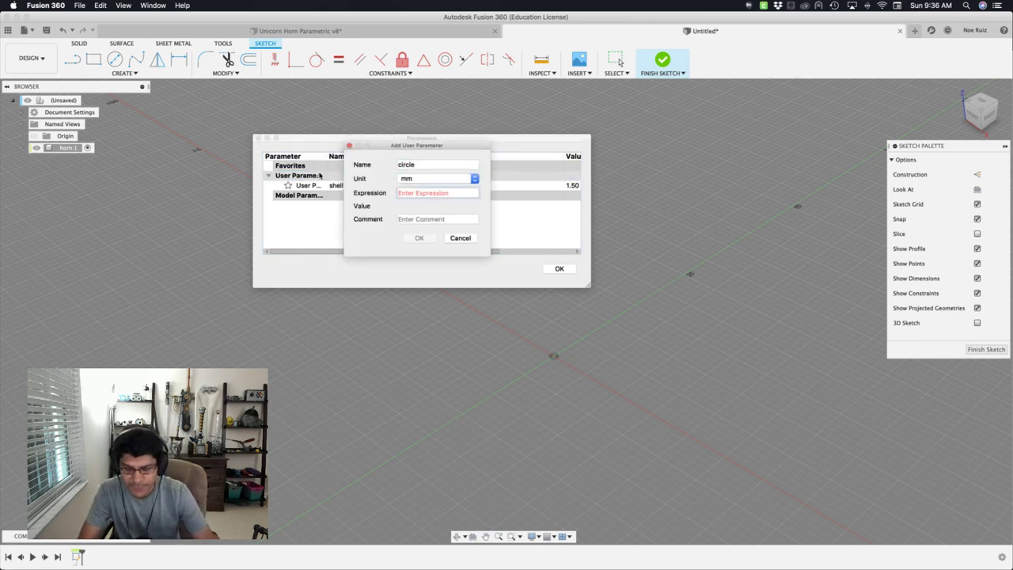
{"action": "type", "text": "23"}
{"action": "key", "text": "Return"}
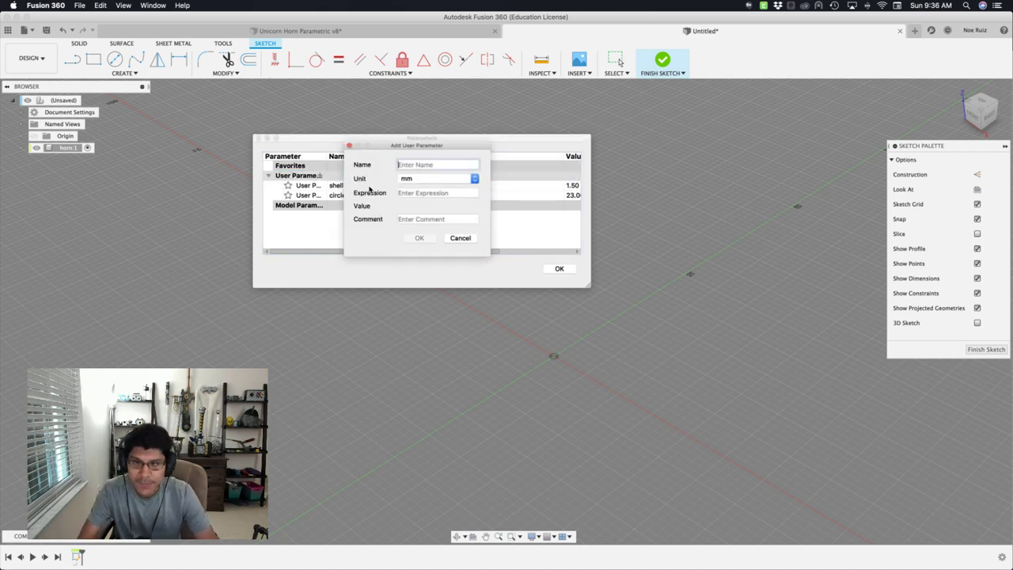
Add a user parameter named hornDiameter with the expression 40 mm.
{"action": "type", "text": "hornDiam"}
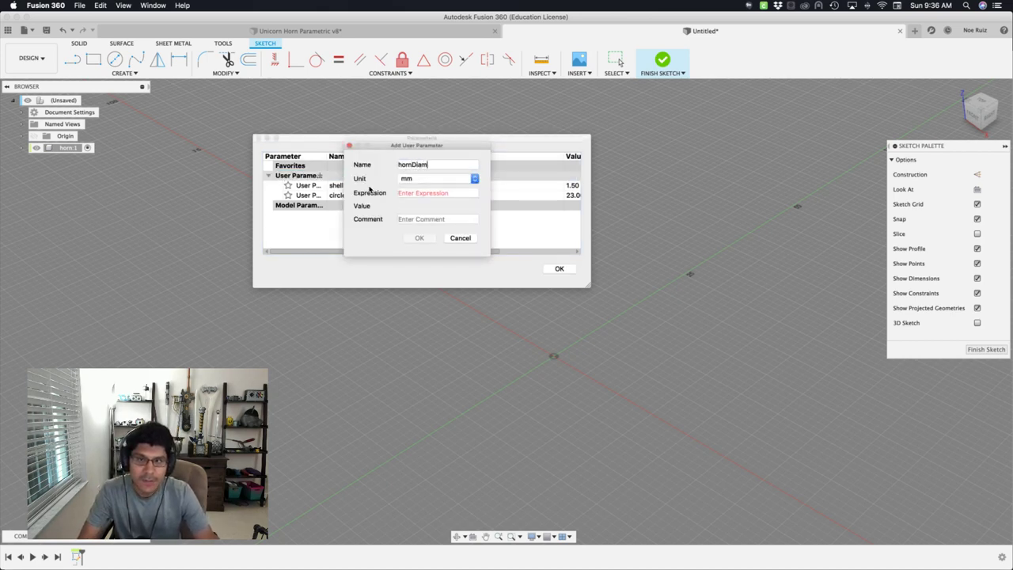
{"action": "key", "text": "Tab"}
{"action": "key", "text": "Tab"}
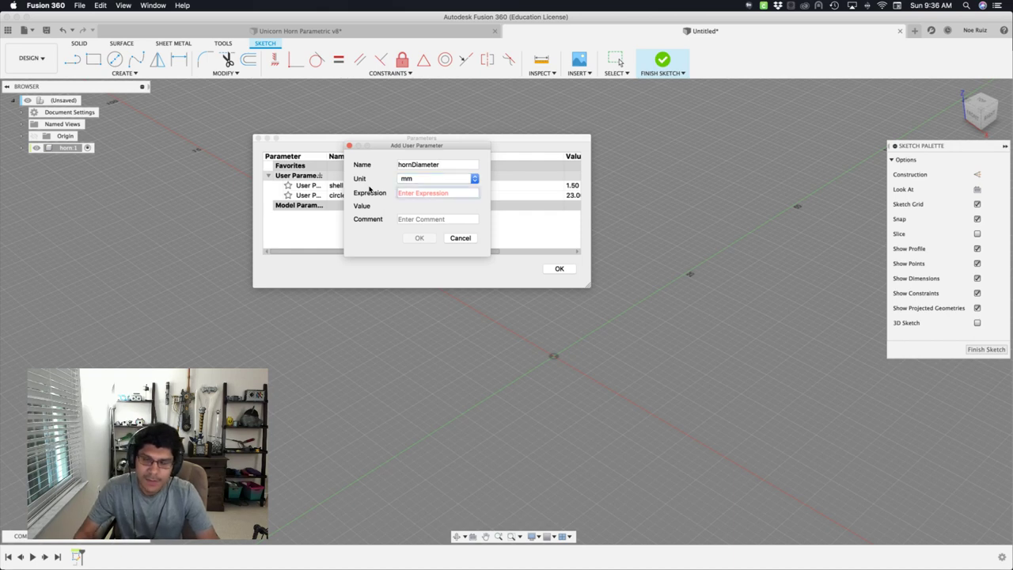
{"action": "type", "text": "40"}
{"action": "key", "text": "Return"}
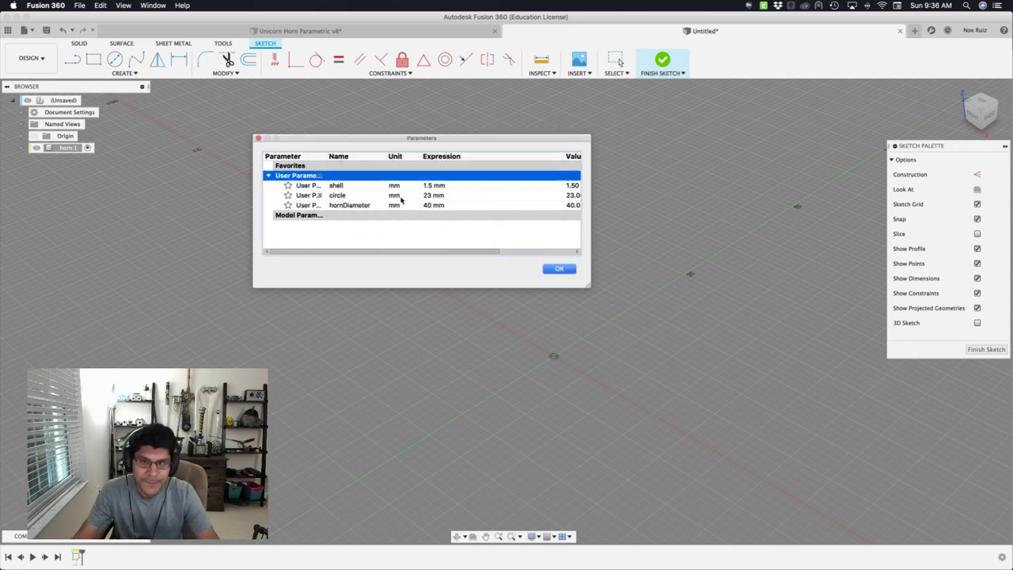
Add a user parameter named height with the expression 140 mm and close the parameters dialog.
{"action": "left_click", "coordinate": [319, 175]}
{"action": "type", "text": "he"}
{"action": "key", "text": "Tab"}
{"action": "key", "text": "Tab"}
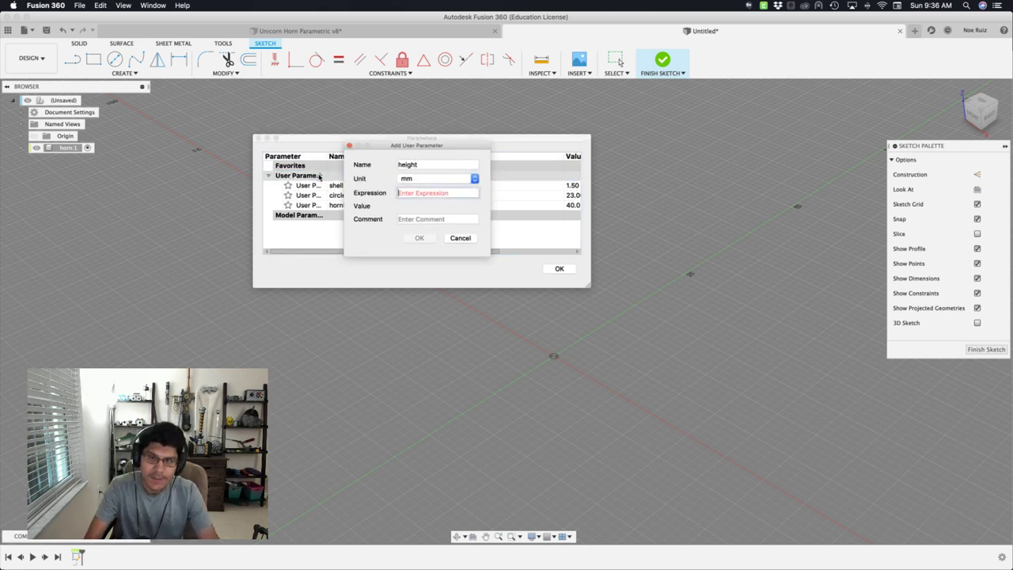
{"action": "type", "text": "1"}
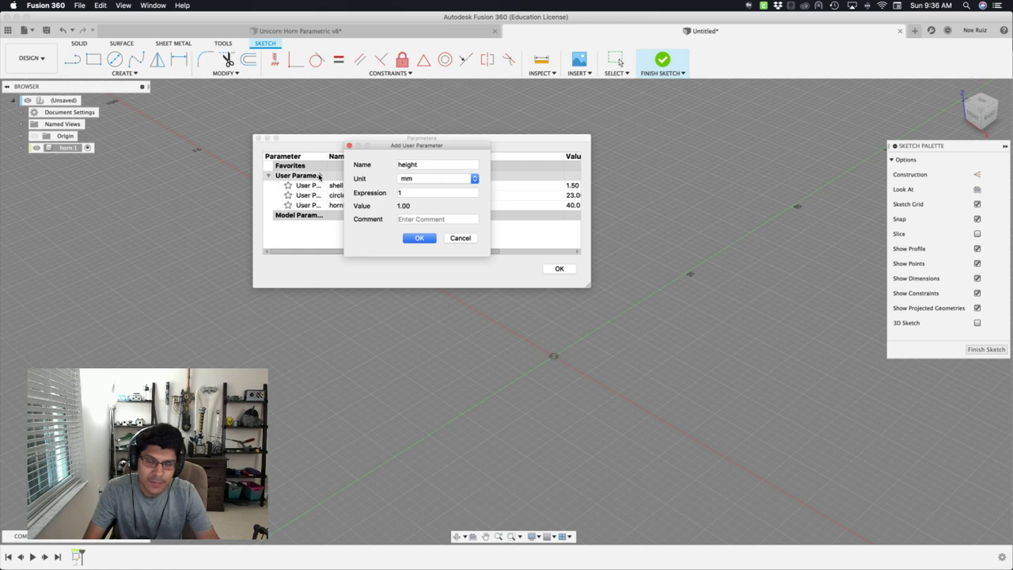
{"action": "type", "text": "40"}
{"action": "key", "text": "Return"}
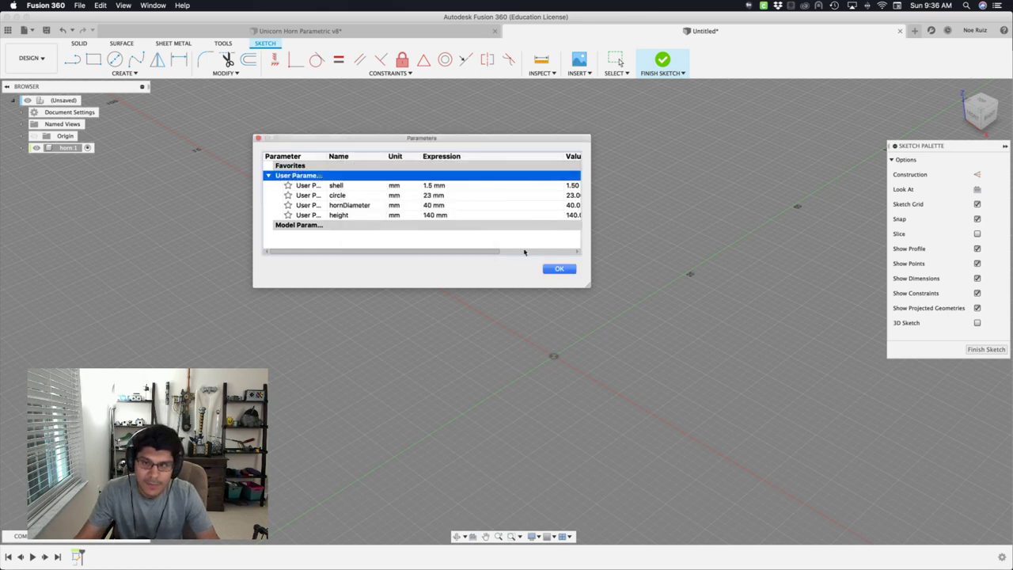
{"action": "left_click", "coordinate": [558, 268]}
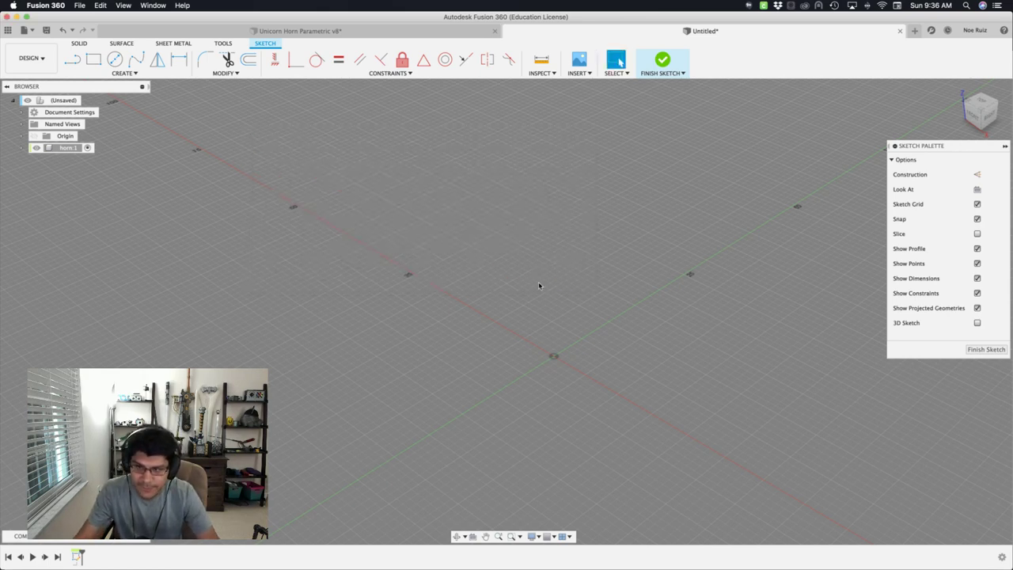
{"action": "key", "text": "c"}
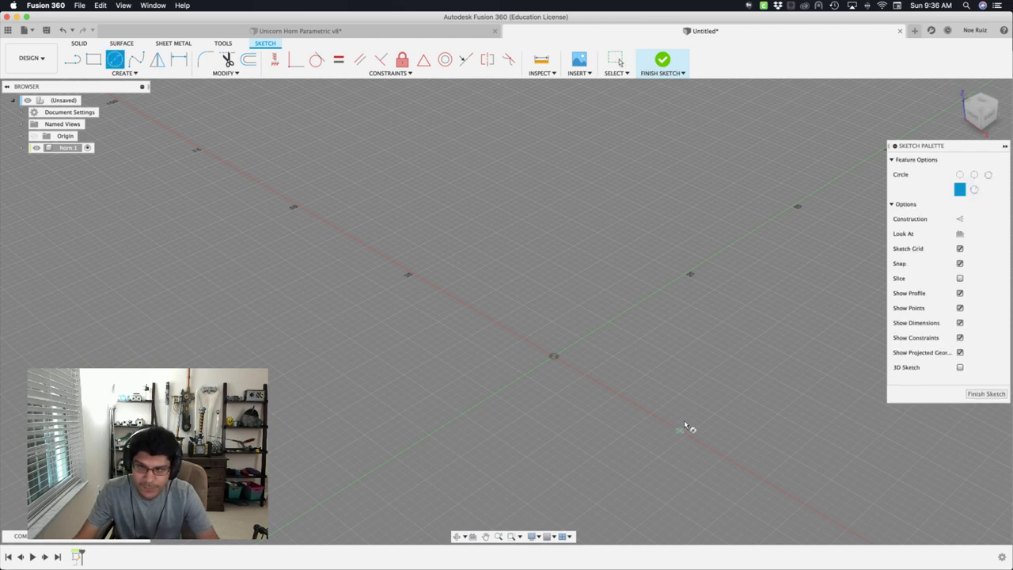
{"action": "scroll", "coordinate": [644, 382], "scroll_direction": "up", "scroll_amount": 5}
{"action": "scroll", "coordinate": [492, 324], "scroll_direction": "down", "scroll_amount": 1}
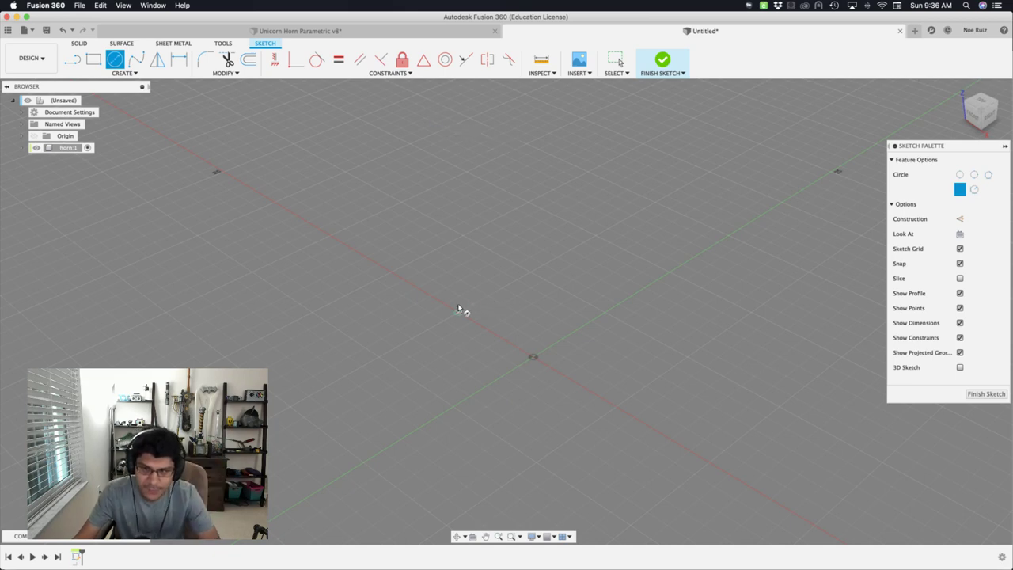
{"action": "key", "text": "Escape"}
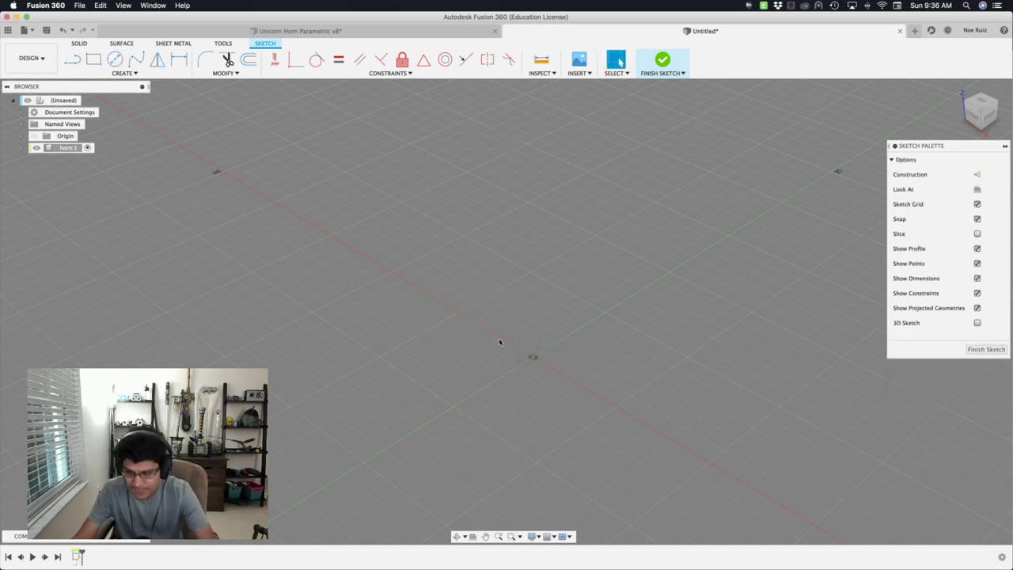
Draw a centre-diameter circle off the origin with its diameter set to the user parameter circle.
{"action": "key", "text": "c"}
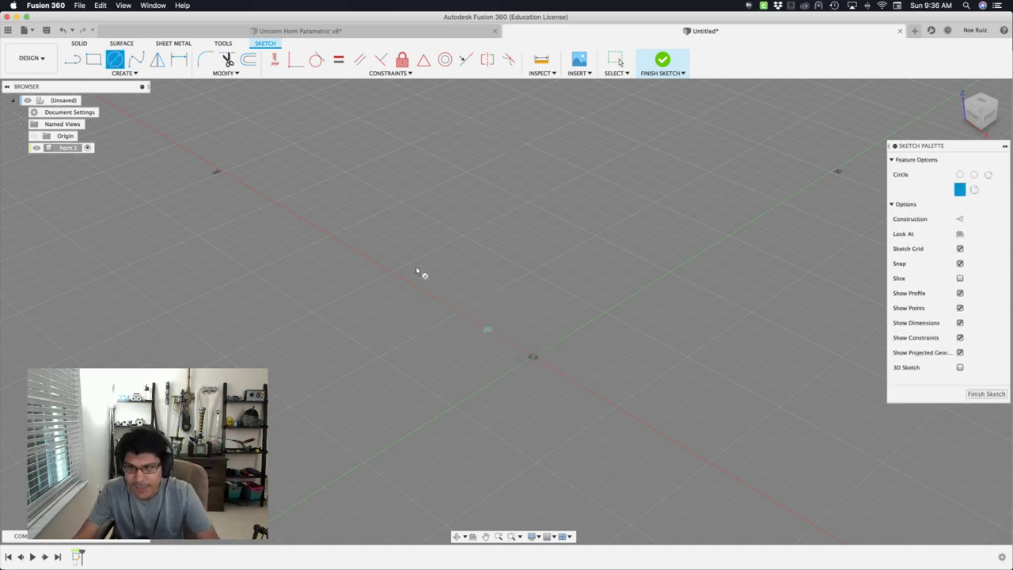
{"action": "left_click", "coordinate": [459, 308]}
{"action": "type", "text": "c"}
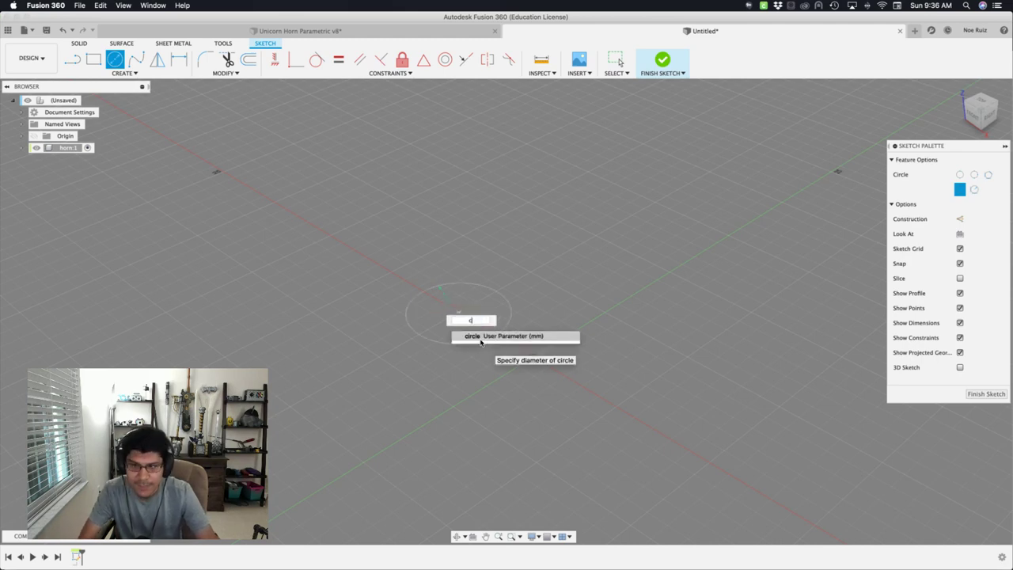
{"action": "type", "text": "ircle"}
{"action": "key", "text": "Return"}
{"action": "scroll", "coordinate": [481, 342], "scroll_direction": "down", "scroll_amount": 2}
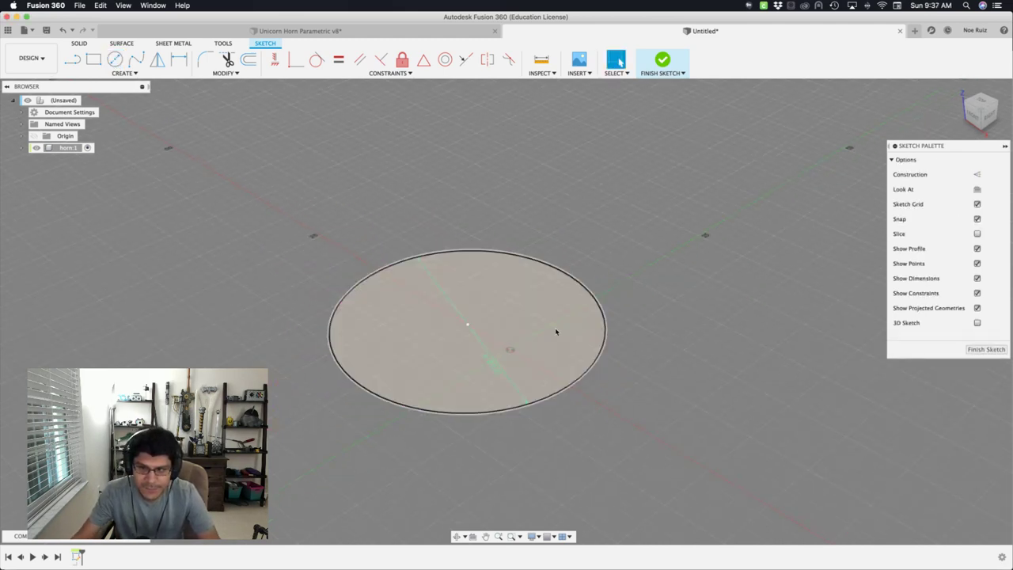
Draw a second circle partly overlapping the first, with its diameter also set to the user parameter circle.
{"action": "key", "text": "c"}
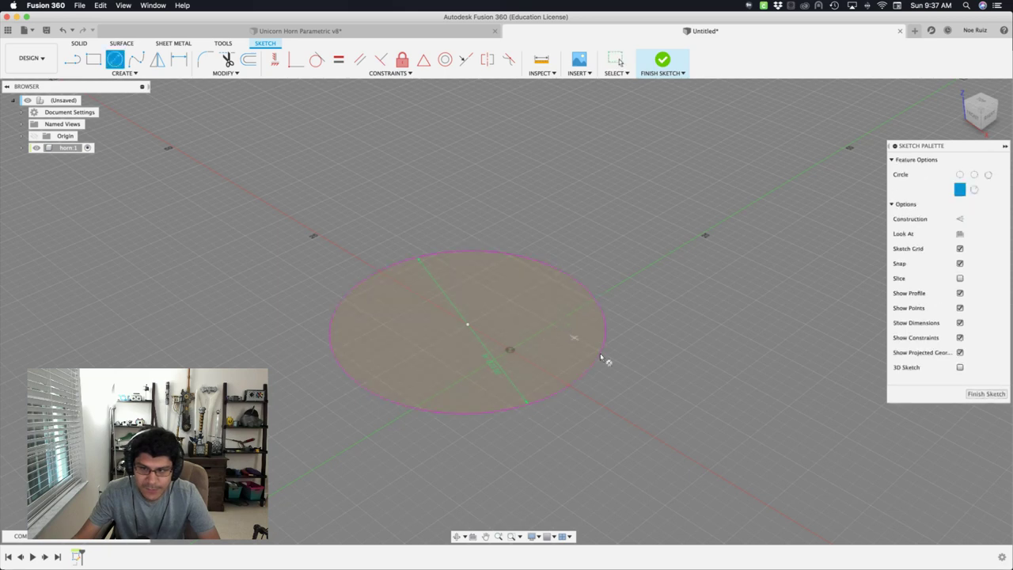
{"action": "left_click", "coordinate": [643, 430]}
{"action": "type", "text": "cir"}
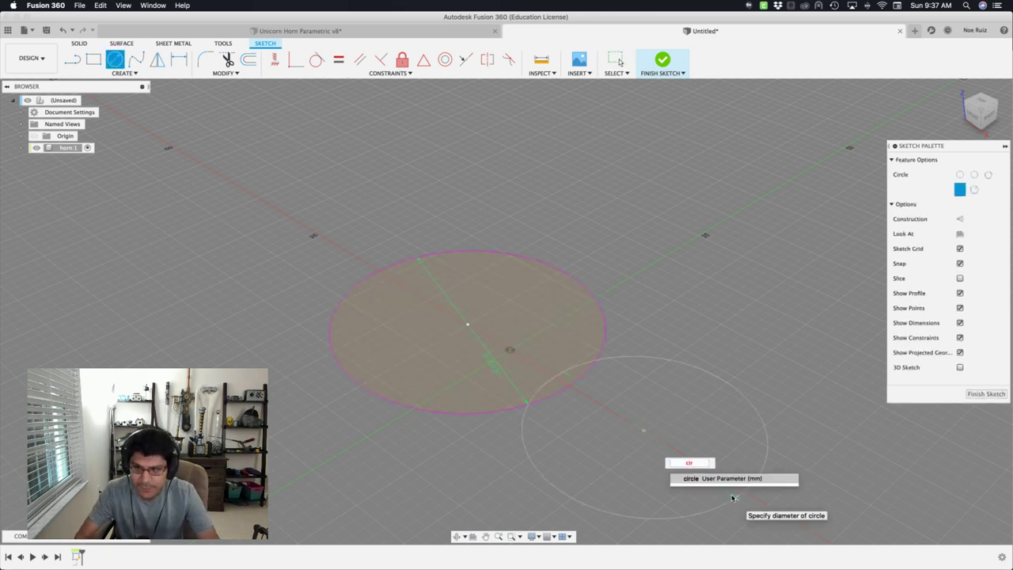
{"action": "key", "text": "Return"}
{"action": "key", "text": "Return"}
{"action": "key", "text": "Escape"}
Move the first circle away from the second so the two circles no longer overlap.
{"action": "left_click", "coordinate": [579, 362]}
{"action": "middle_click_drag", "start_coordinate": [580, 360], "coordinate": [589, 356], "text": "shift"}
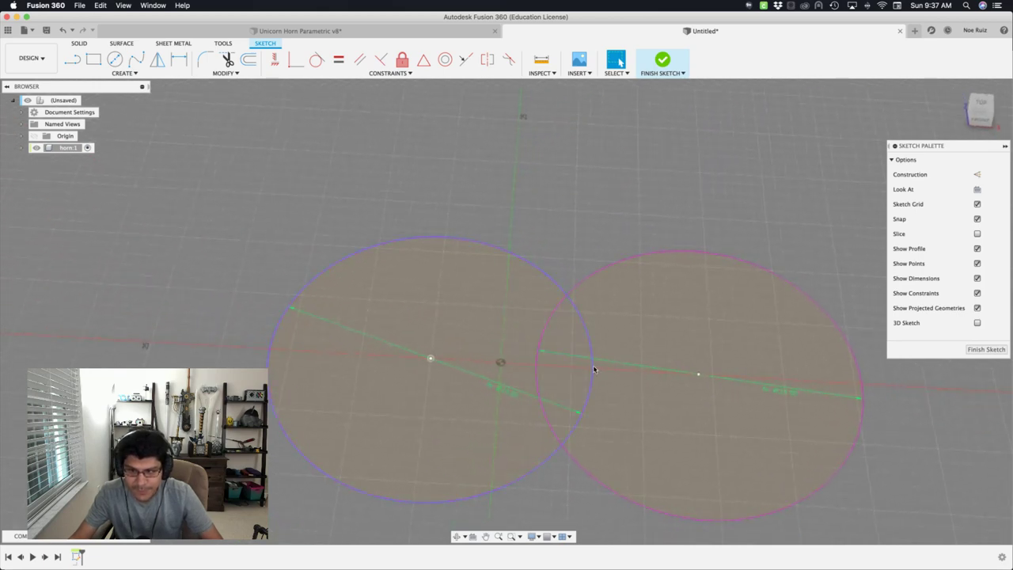
{"action": "mouse_move", "coordinate": [594, 369]}
{"action": "left_mouse_down"}
{"action": "mouse_move", "coordinate": [459, 260]}
{"action": "mouse_move", "coordinate": [445, 177]}
{"action": "mouse_move", "coordinate": [414, 306]}
{"action": "left_mouse_up"}
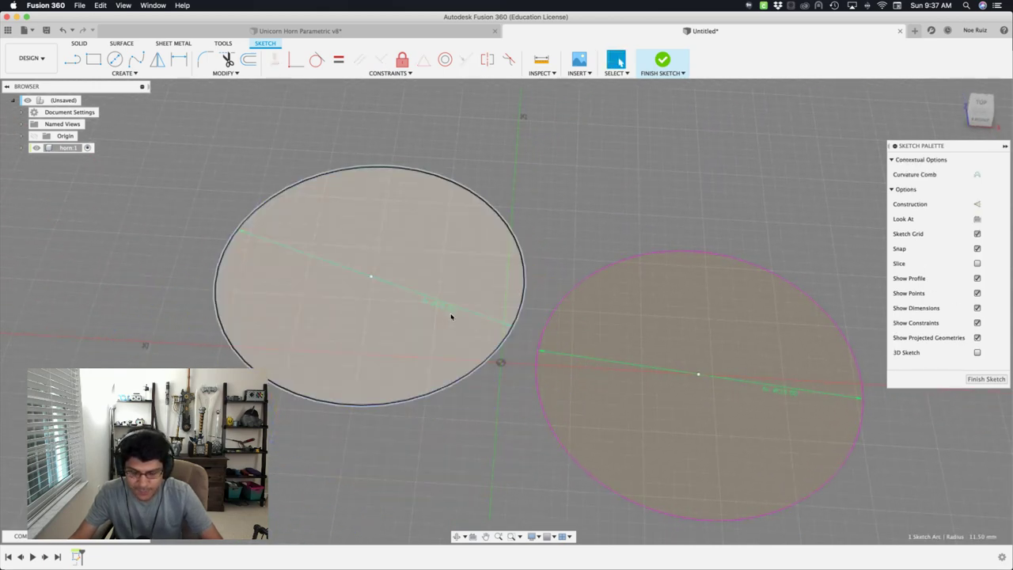
Draw a line from the first circle's centre to the origin and constrain it horizontal.
{"action": "key", "text": "l"}
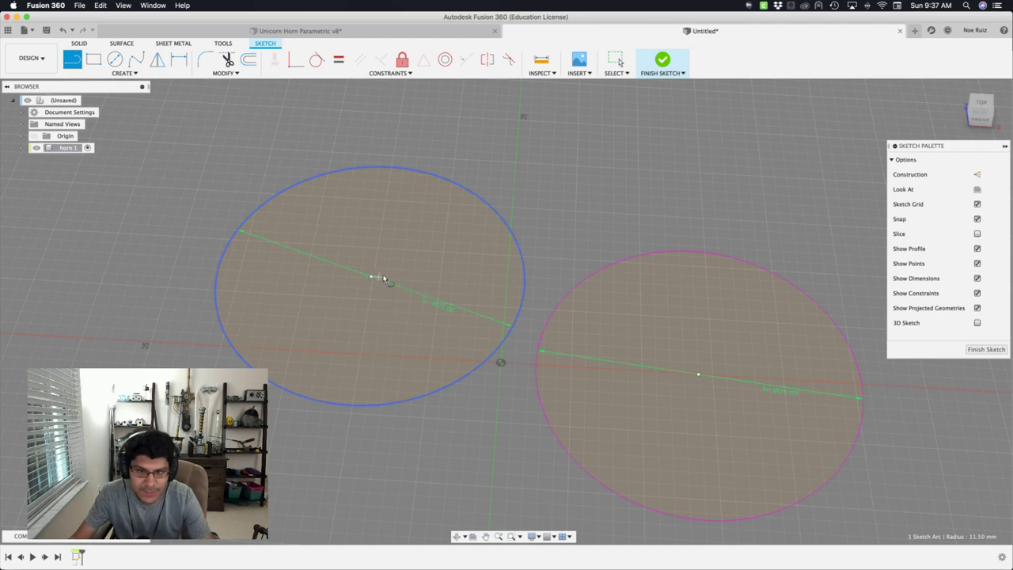
{"action": "left_click", "coordinate": [372, 275]}
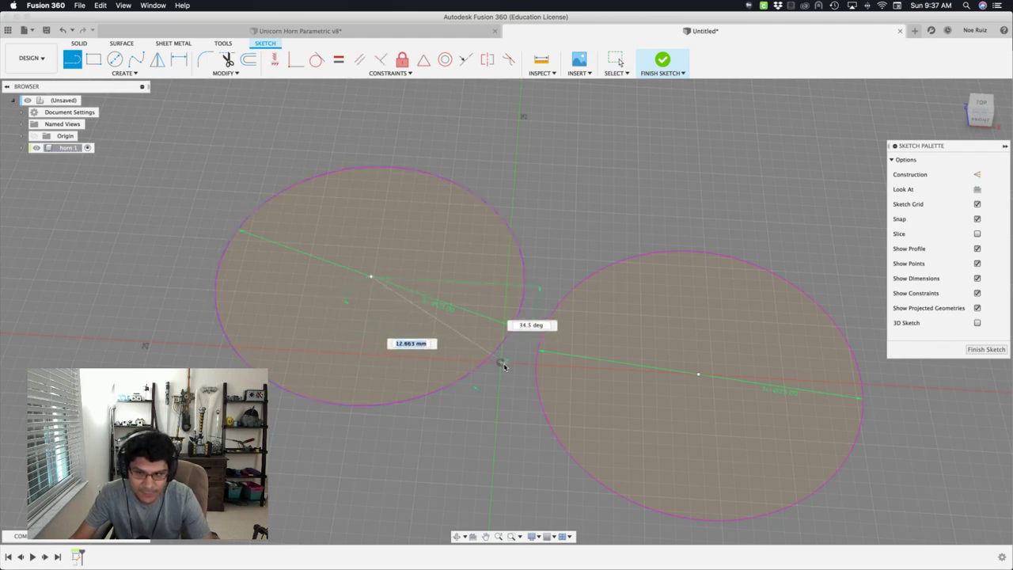
{"action": "key", "text": "Escape"}
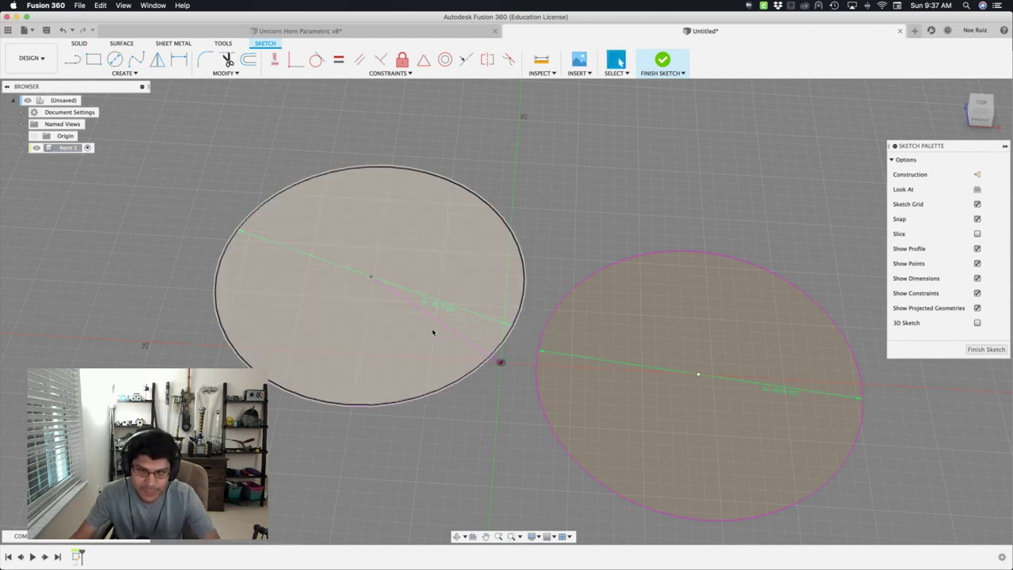
{"action": "left_click", "coordinate": [439, 324]}
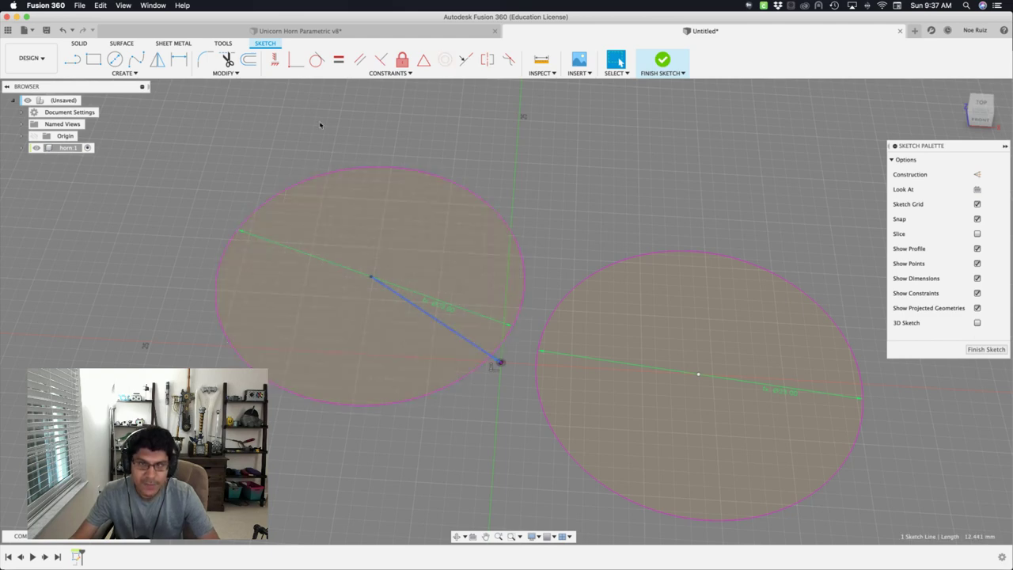
{"action": "left_click", "coordinate": [273, 62]}
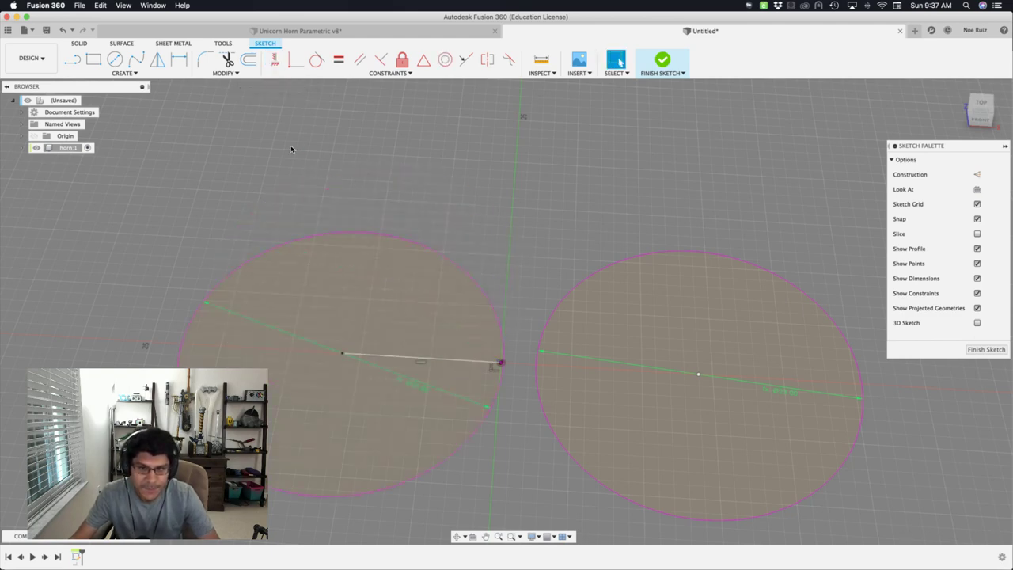
Dimension the line between the first circle's centre and the origin at 10 mm.
{"action": "left_click", "coordinate": [449, 353]}
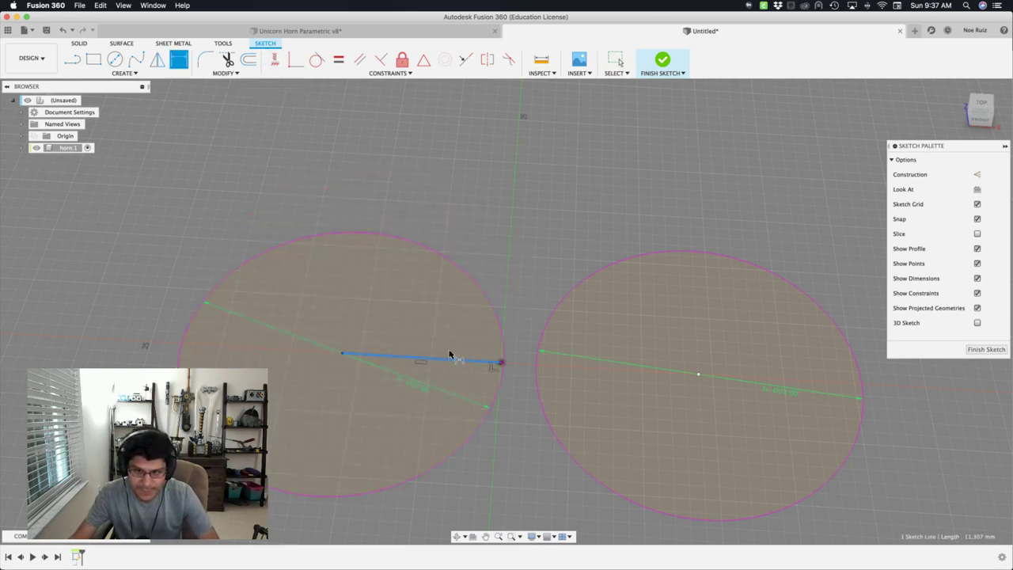
{"action": "left_click", "coordinate": [447, 229]}
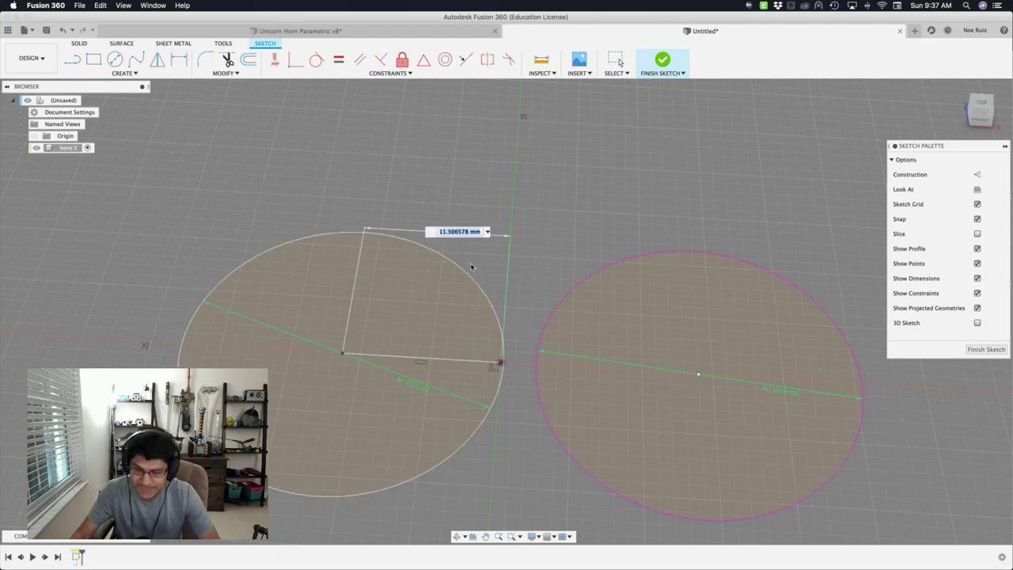
{"action": "type", "text": "10"}
{"action": "key", "text": "Return"}
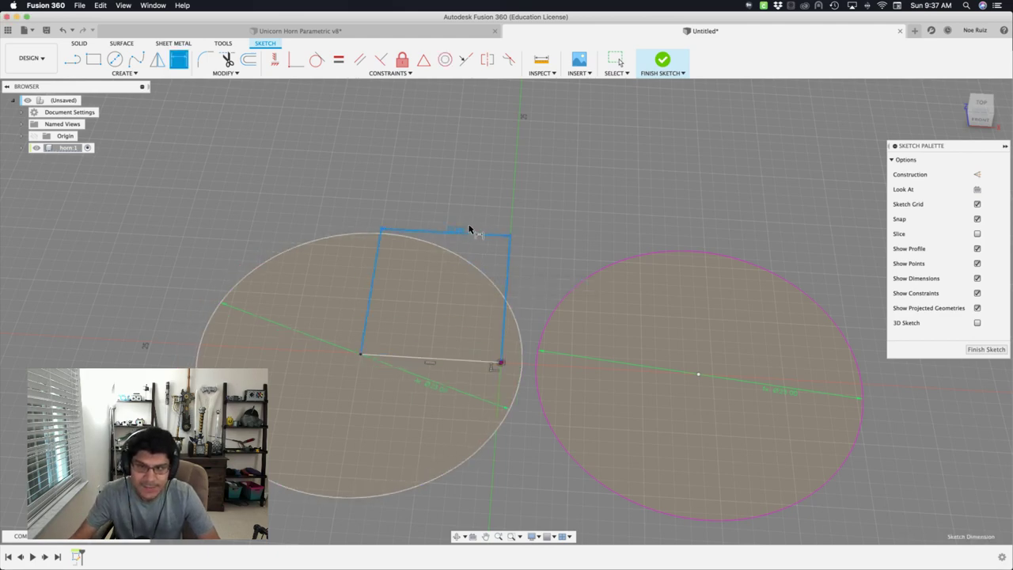
Reduce the first centre line's length dimension to 4 mm and readjust it to 4.5 mm.
{"action": "double_click", "coordinate": [468, 232]}
{"action": "type", "text": "4"}
{"action": "key", "text": "Return"}
{"action": "key", "text": "d"}
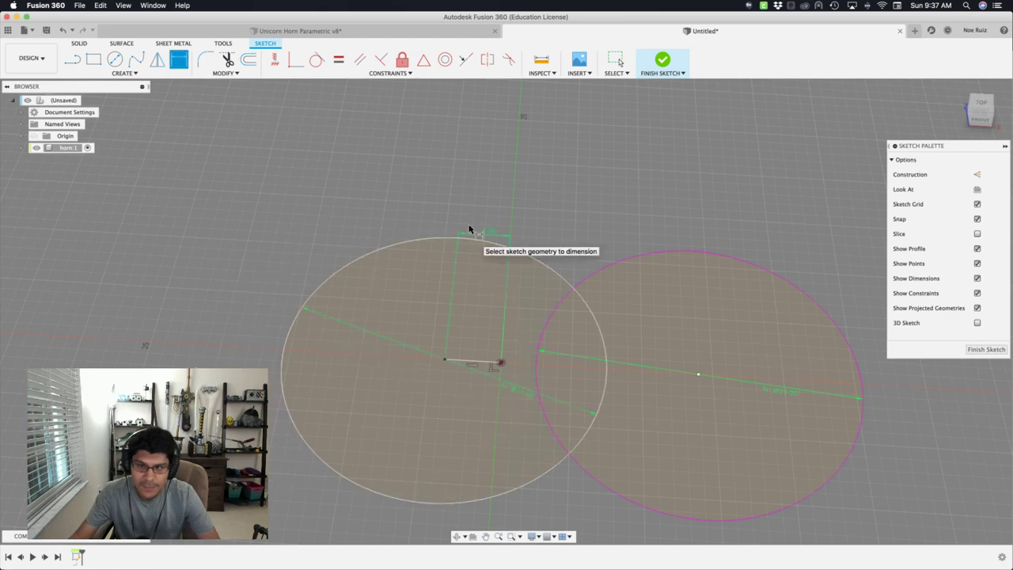
{"action": "double_click", "coordinate": [489, 231]}
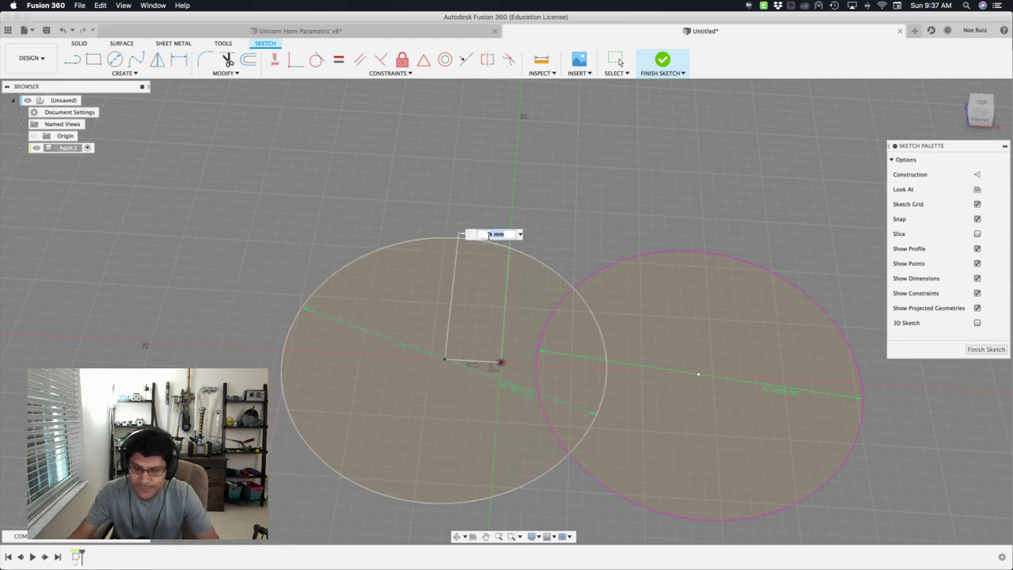
{"action": "type", "text": "4"}
{"action": "key", "text": "Return"}
{"action": "key", "text": "Escape"}
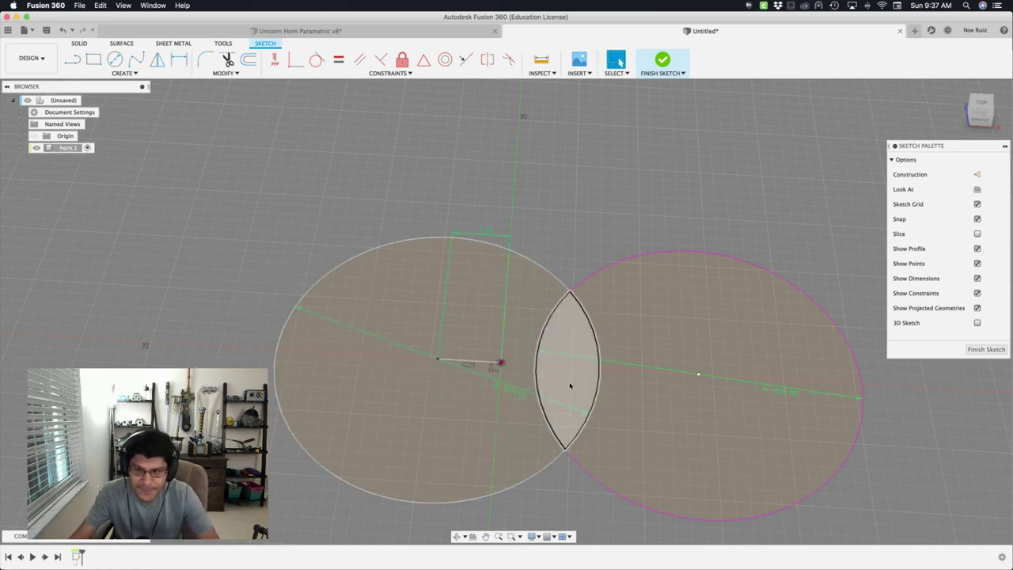
Convert the line between the first circle's centre and the origin into a construction line.
{"action": "left_click", "coordinate": [481, 362]}
{"action": "scroll", "coordinate": [480, 364], "scroll_direction": "up", "scroll_amount": 2}
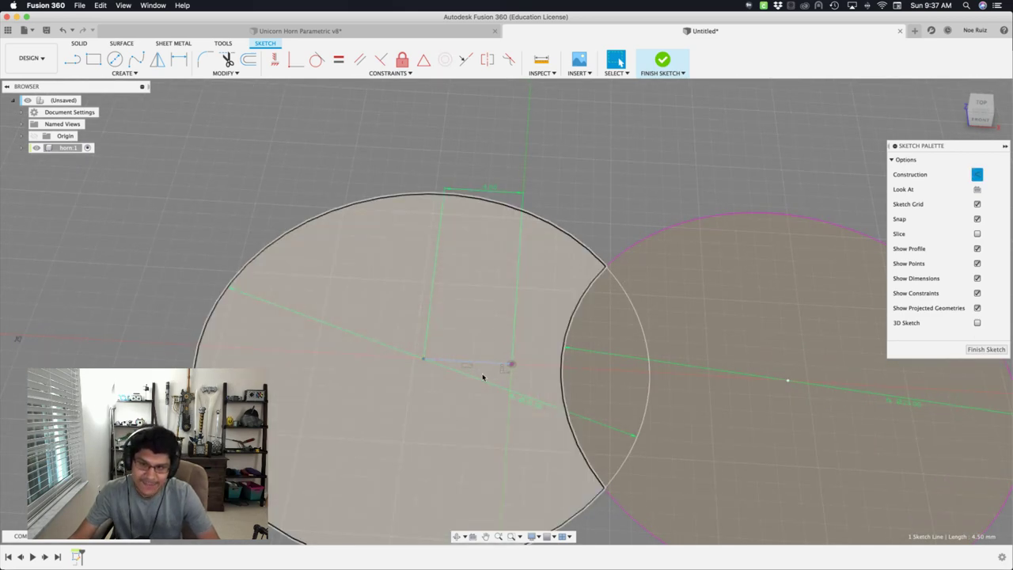
{"action": "left_click", "coordinate": [976, 175]}
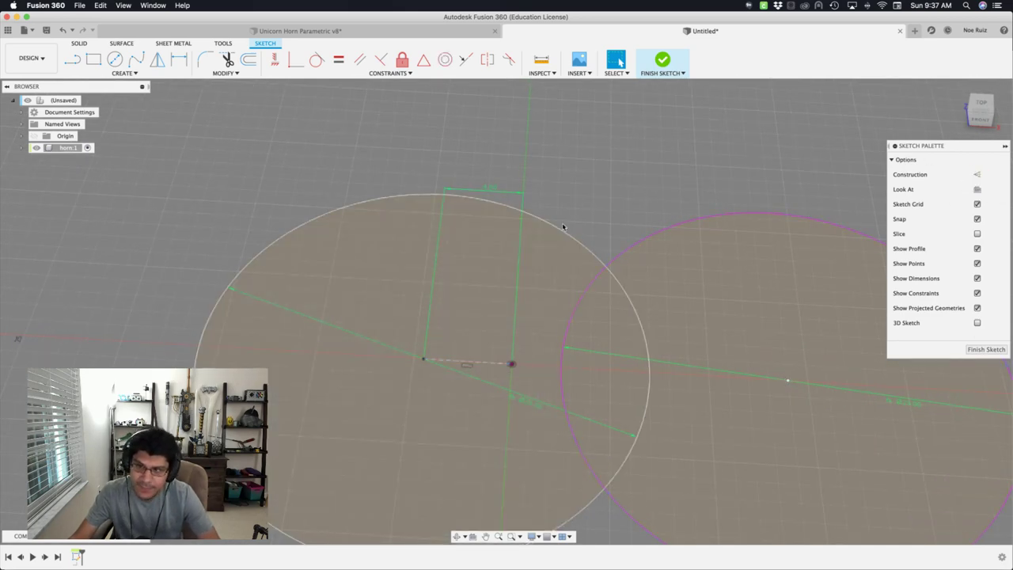
Draw a line from the second circle's centre to the origin.
{"action": "scroll", "coordinate": [530, 244], "scroll_direction": "down", "scroll_amount": 1}
{"action": "middle_click_drag", "start_coordinate": [542, 251], "coordinate": [473, 234]}
{"action": "key", "text": "l"}
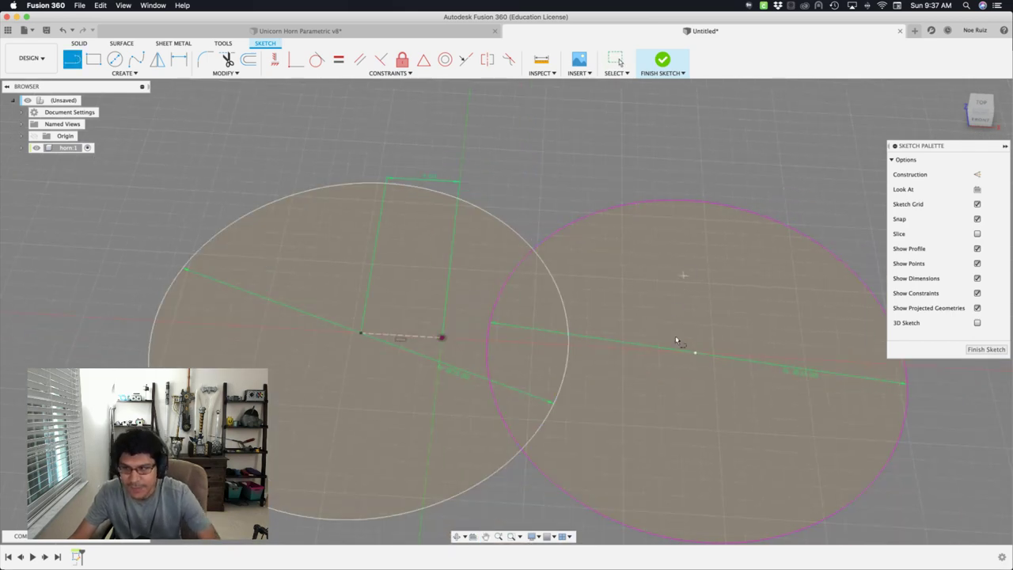
{"action": "left_click", "coordinate": [695, 352]}
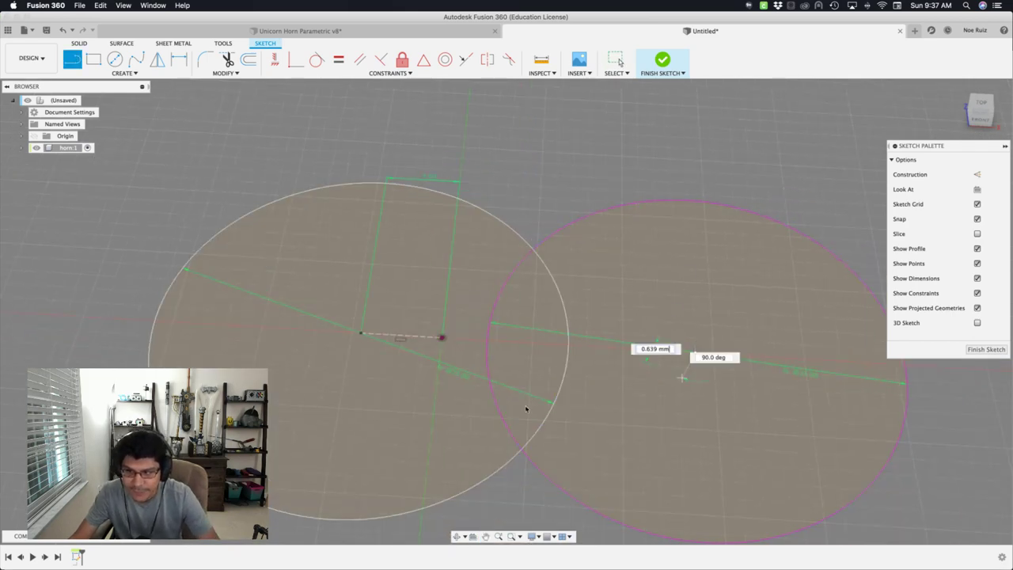
{"action": "left_click", "coordinate": [441, 339]}
{"action": "key", "text": "Escape"}
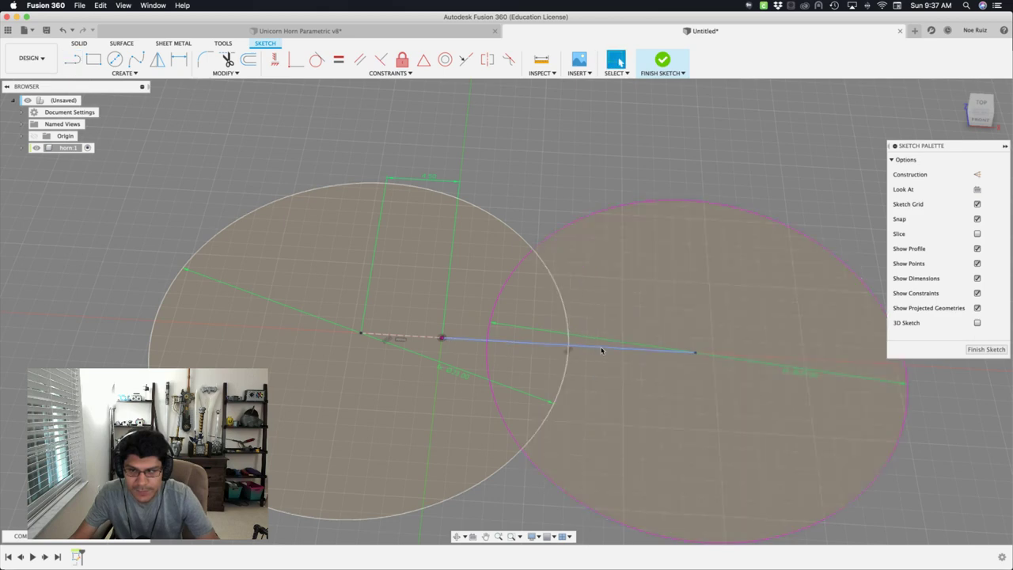
Dimension the second circle's centre line at 4.5 mm and make it a construction line.
{"action": "key", "text": "d"}
{"action": "left_click", "coordinate": [593, 195]}
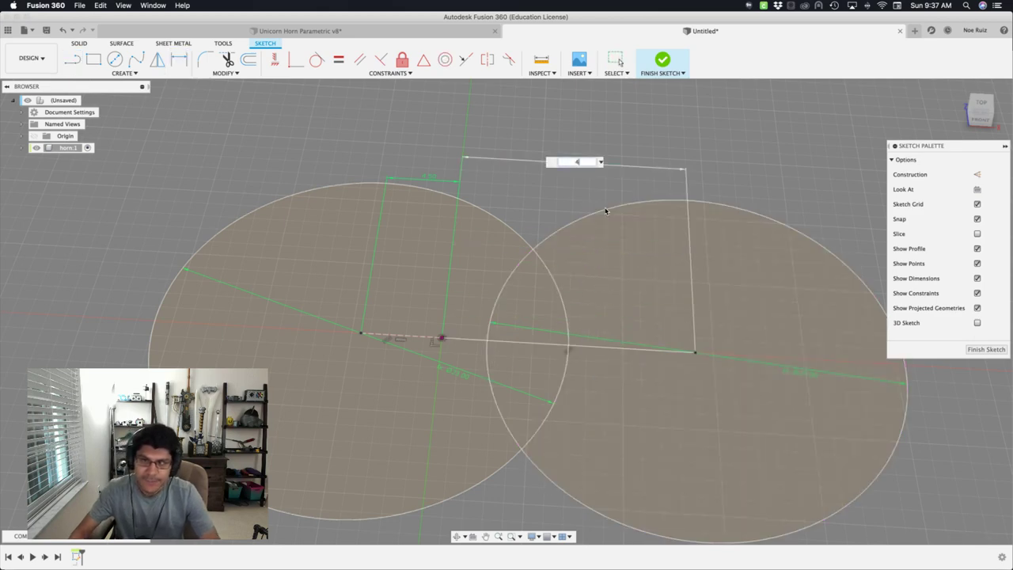
{"action": "type", "text": "4"}
{"action": "key", "text": "Return"}
{"action": "key", "text": "Escape"}
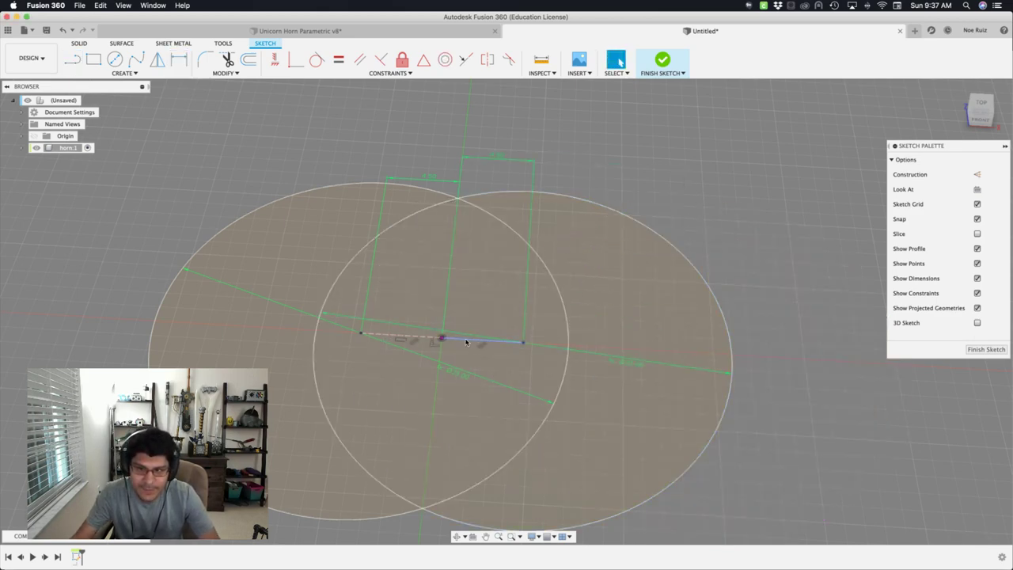
{"action": "scroll", "coordinate": [356, 237], "scroll_direction": "down", "scroll_amount": 2}
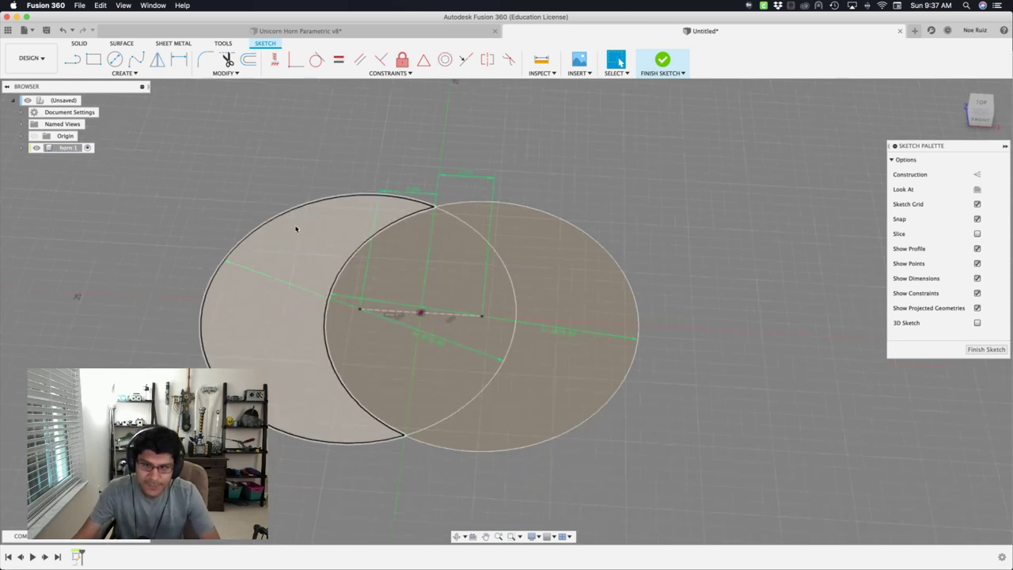
Examine the closed profiles formed by the two overlapping circles, selecting the two crescents and the shared middle region.
{"action": "middle_click_drag", "start_coordinate": [295, 228], "coordinate": [389, 217]}
{"action": "left_click", "coordinate": [385, 220]}
{"action": "left_click", "coordinate": [515, 243]}
{"action": "left_click", "coordinate": [657, 253]}
{"action": "left_click", "coordinate": [394, 211]}
{"action": "left_click", "coordinate": [511, 244], "text": "shift"}
{"action": "left_click", "coordinate": [649, 241], "text": "shift"}
{"action": "middle_click_drag", "start_coordinate": [434, 245], "coordinate": [402, 242], "text": "shift"}
{"action": "left_click", "coordinate": [402, 285]}
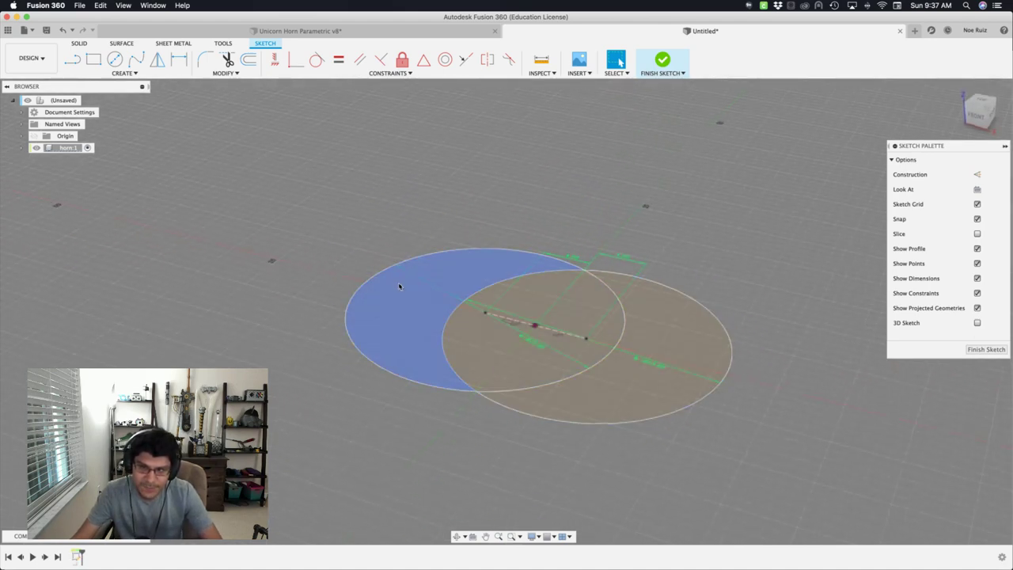
{"action": "left_click", "coordinate": [444, 327]}
{"action": "left_click", "coordinate": [525, 359]}
{"action": "left_click", "coordinate": [587, 391]}
{"action": "left_click", "coordinate": [514, 360]}
{"action": "left_click", "coordinate": [427, 353]}
{"action": "left_click", "coordinate": [345, 430]}
{"action": "left_click", "coordinate": [416, 388]}
{"action": "left_click", "coordinate": [495, 330]}
{"action": "left_click", "coordinate": [554, 260]}
{"action": "left_click", "coordinate": [580, 203]}
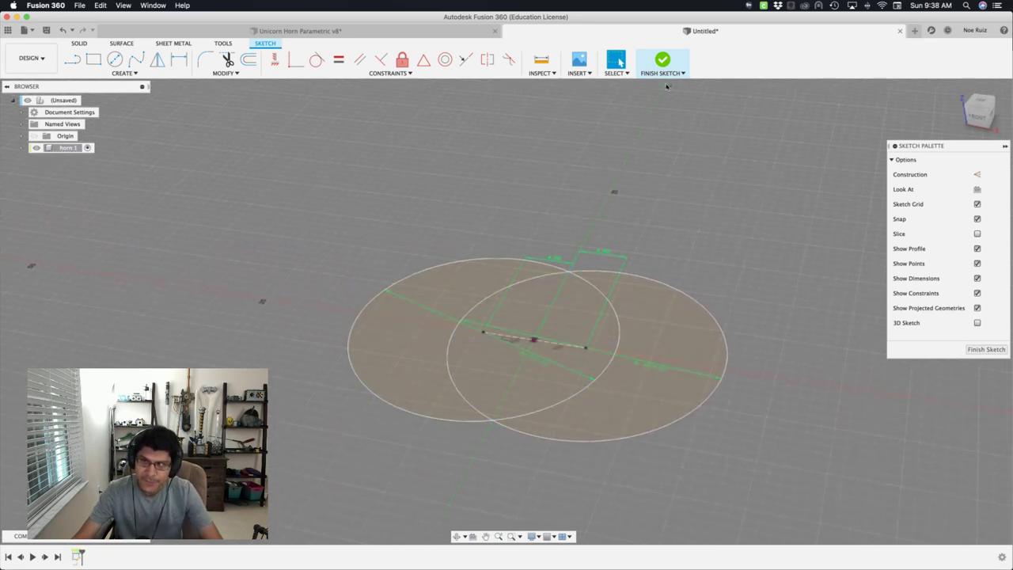
Finish the circle sketch and start a new sketch on the vertical origin plane facing the front.
{"action": "left_click", "coordinate": [665, 60]}
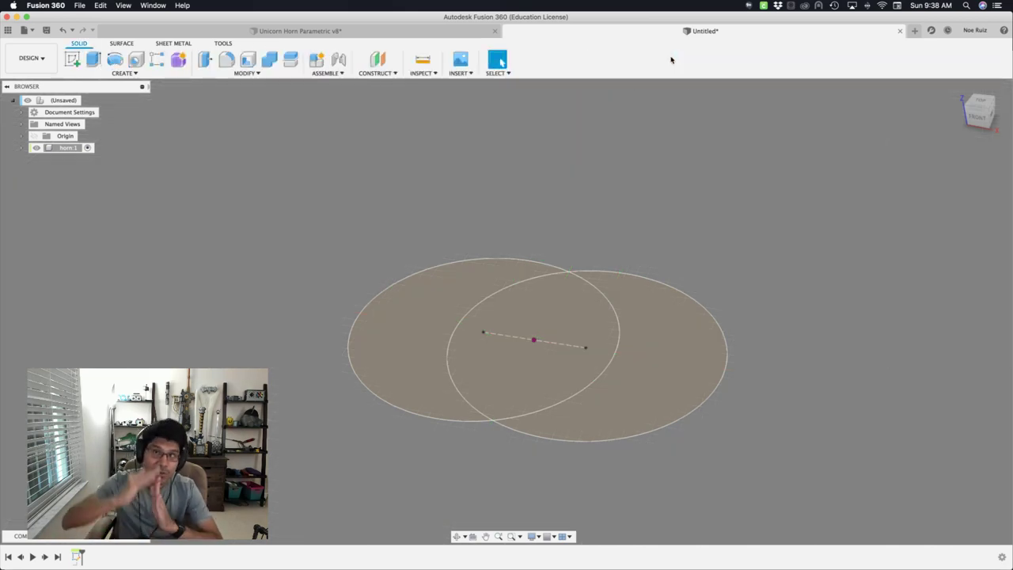
{"action": "left_click", "coordinate": [972, 117]}
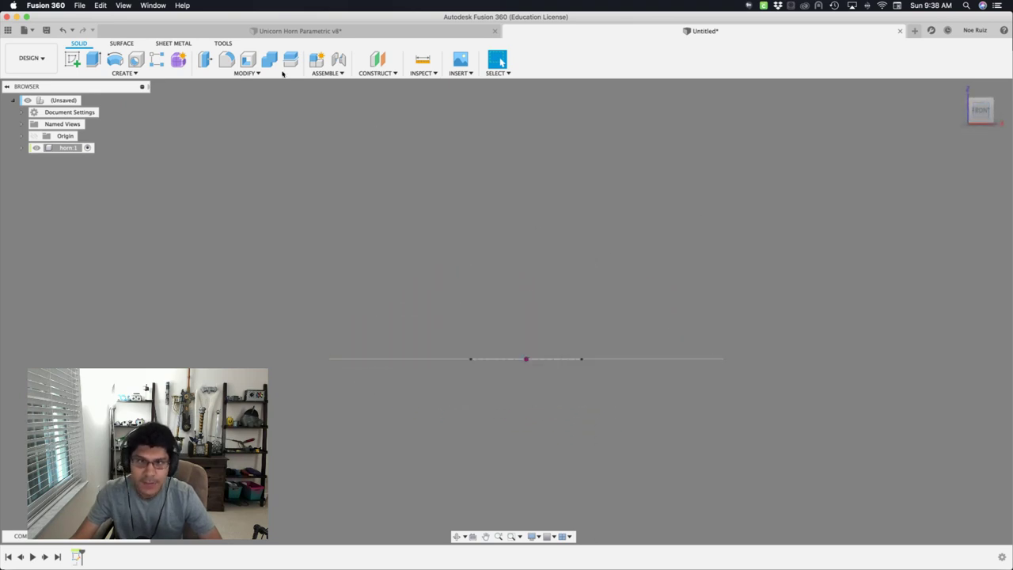
{"action": "left_click", "coordinate": [72, 61]}
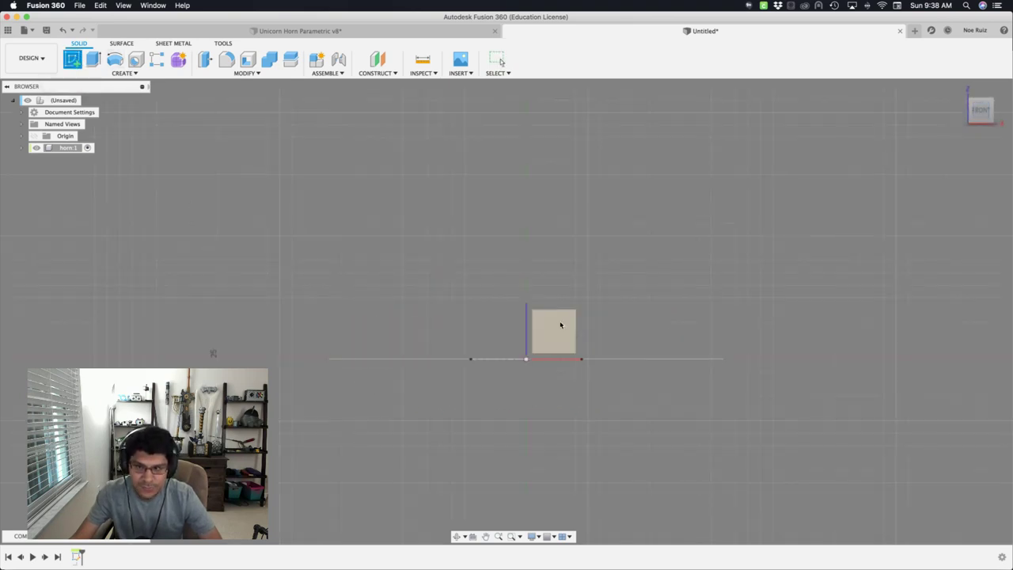
{"action": "left_click", "coordinate": [560, 325]}
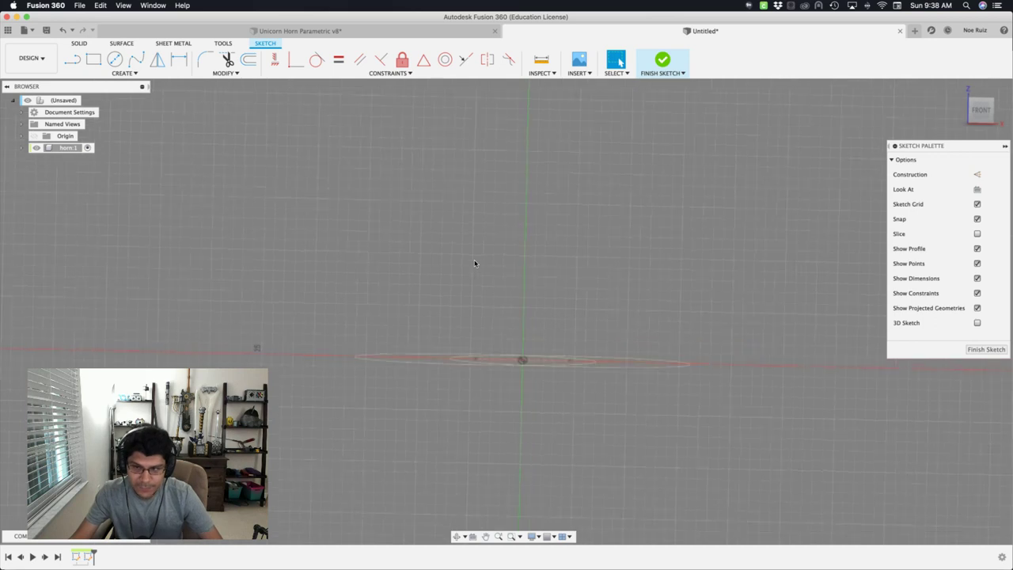
Draw a vertical line about 36 mm long straight up from the origin.
{"action": "key", "text": "l"}
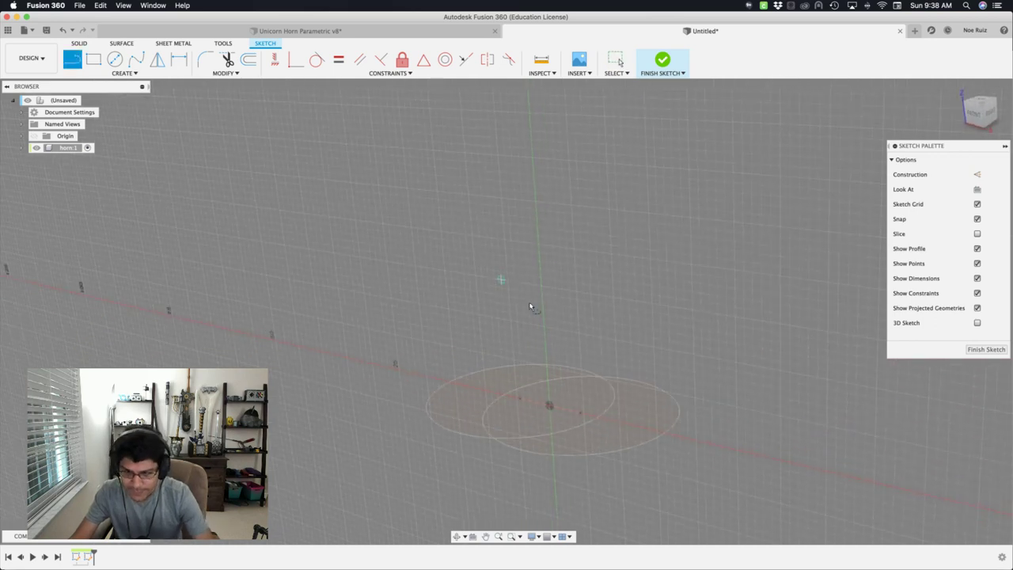
{"action": "left_click", "coordinate": [551, 399]}
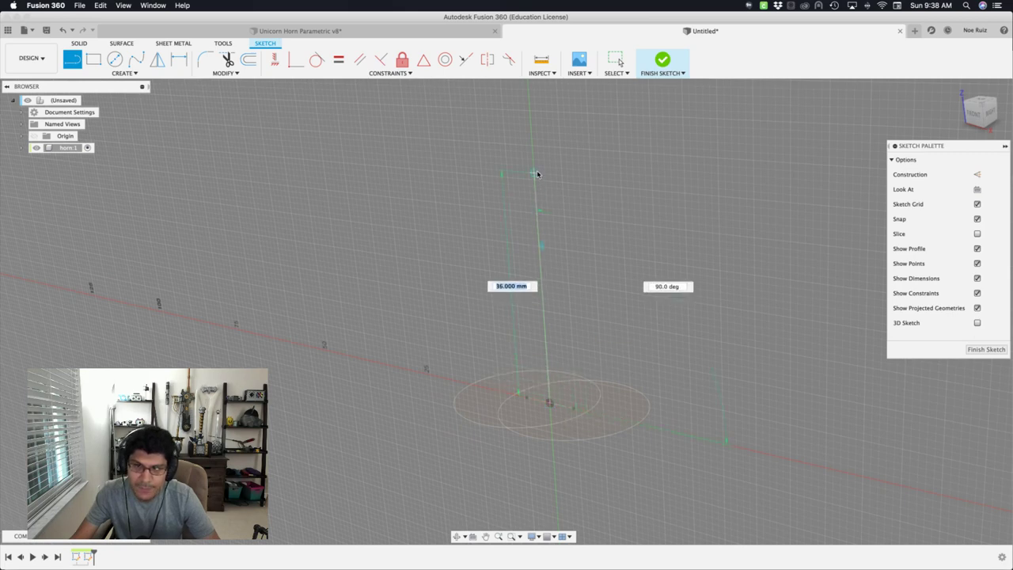
{"action": "left_click", "coordinate": [536, 172]}
{"action": "key", "text": "Escape"}
Dimension the vertical line's length with the height parameter.
{"action": "key", "text": "d"}
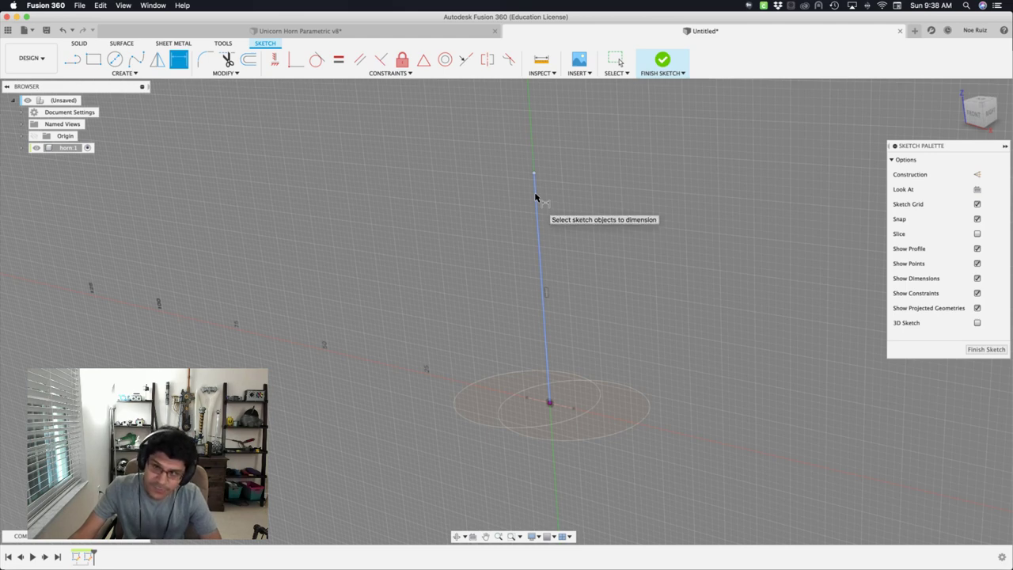
{"action": "left_click", "coordinate": [536, 199]}
{"action": "left_click", "coordinate": [591, 260]}
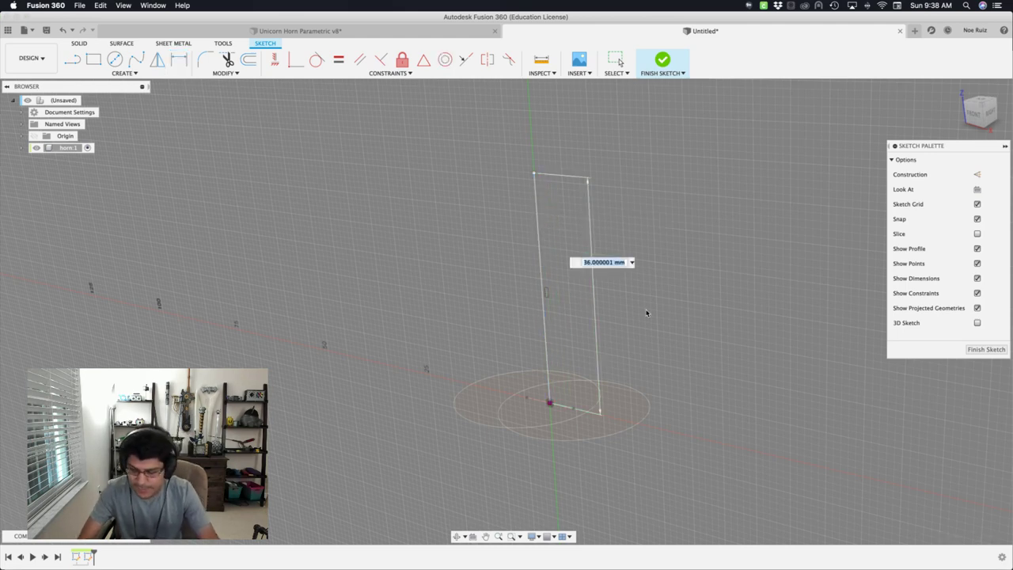
{"action": "type", "text": "height"}
{"action": "key", "text": "Return"}
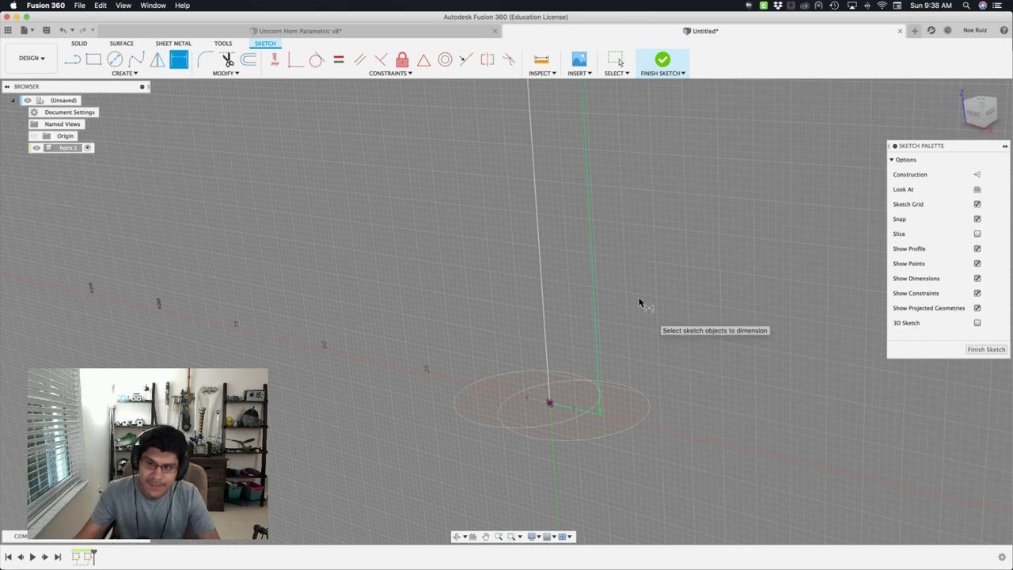
{"action": "scroll", "coordinate": [640, 303], "scroll_direction": "down", "scroll_amount": 1}
{"action": "middle_click_drag", "start_coordinate": [436, 253], "coordinate": [437, 252]}
{"action": "mouse_move", "coordinate": [436, 252]}
{"action": "left_mouse_down"}
{"action": "mouse_move", "coordinate": [440, 322]}
{"action": "mouse_move", "coordinate": [405, 272]}
{"action": "left_mouse_up"}
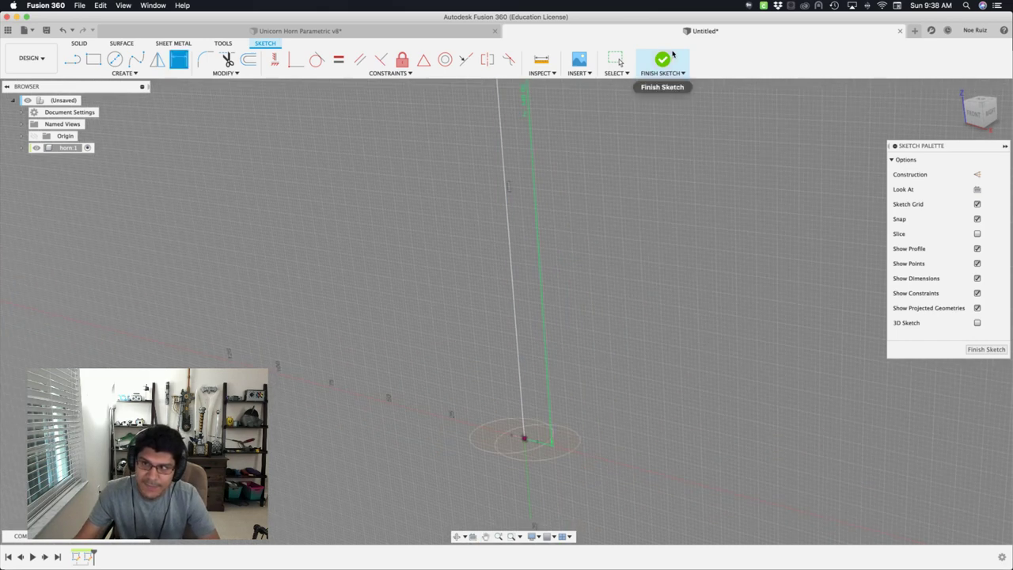
Finish the vertical line sketch and list the sketches inside the horn component.
{"action": "left_click", "coordinate": [662, 62]}
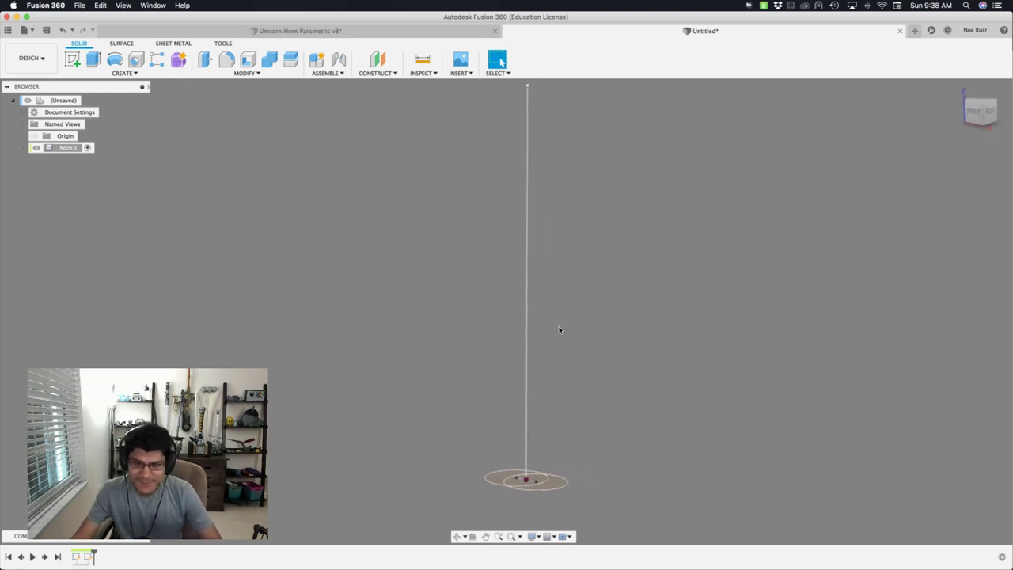
{"action": "key", "text": "Return"}
{"action": "left_click", "coordinate": [22, 148]}
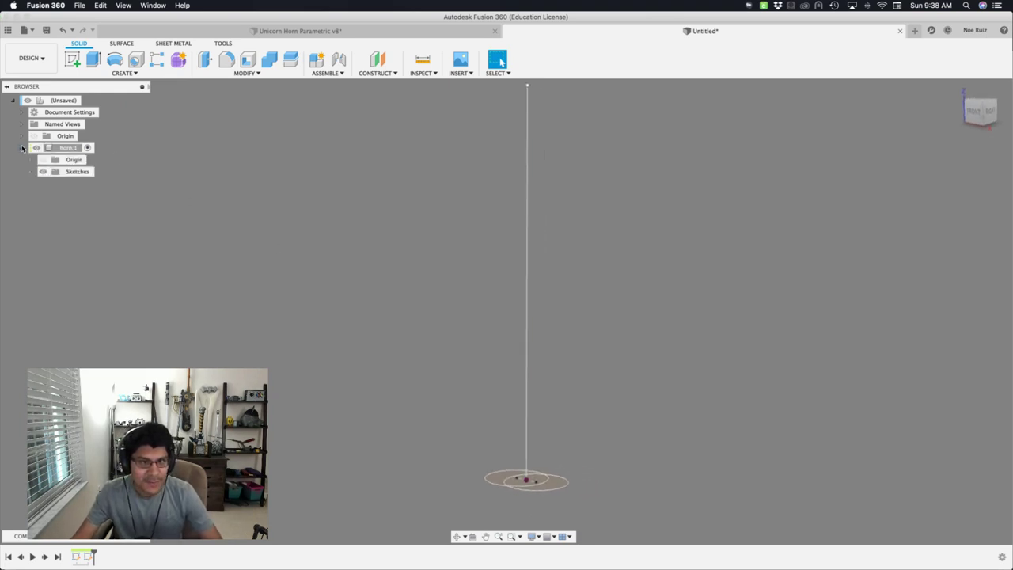
{"action": "left_click", "coordinate": [31, 172]}
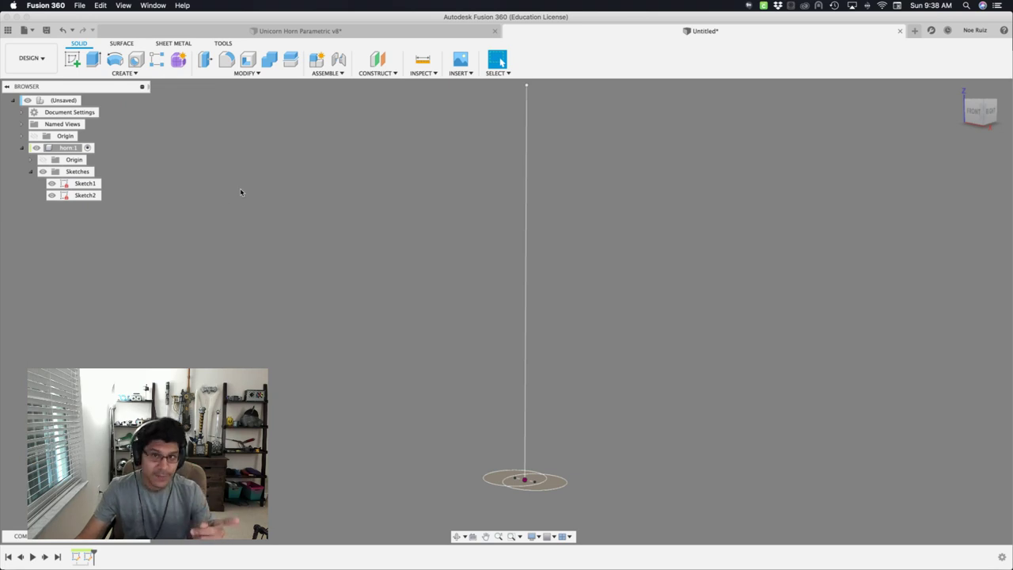
Create a Coil on the horizontal origin plane, with its base circle centred on the origin and its diameter set to hornDiameter.
{"action": "type", "text": "s"}
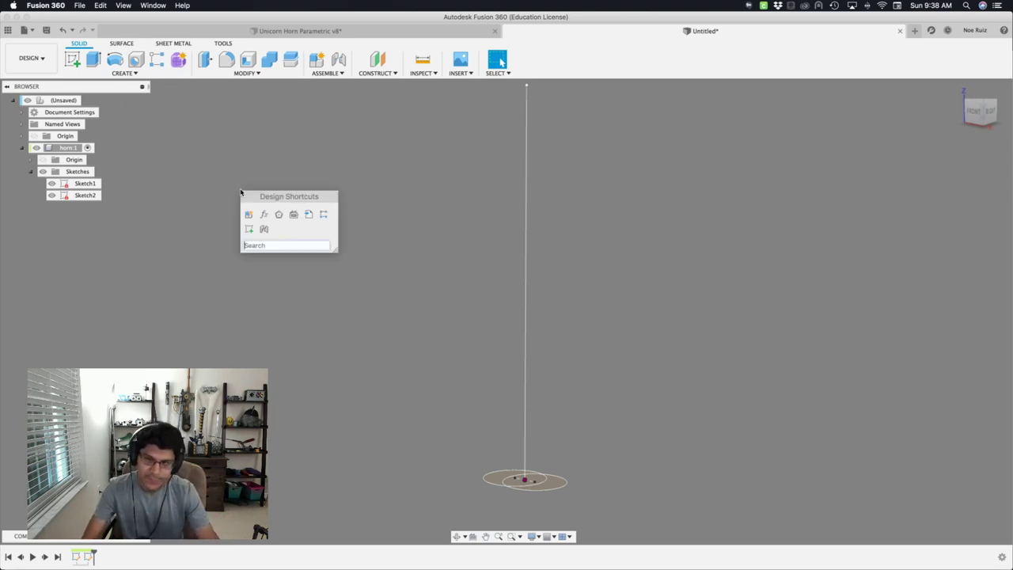
{"action": "type", "text": "coil"}
{"action": "key", "text": "Return"}
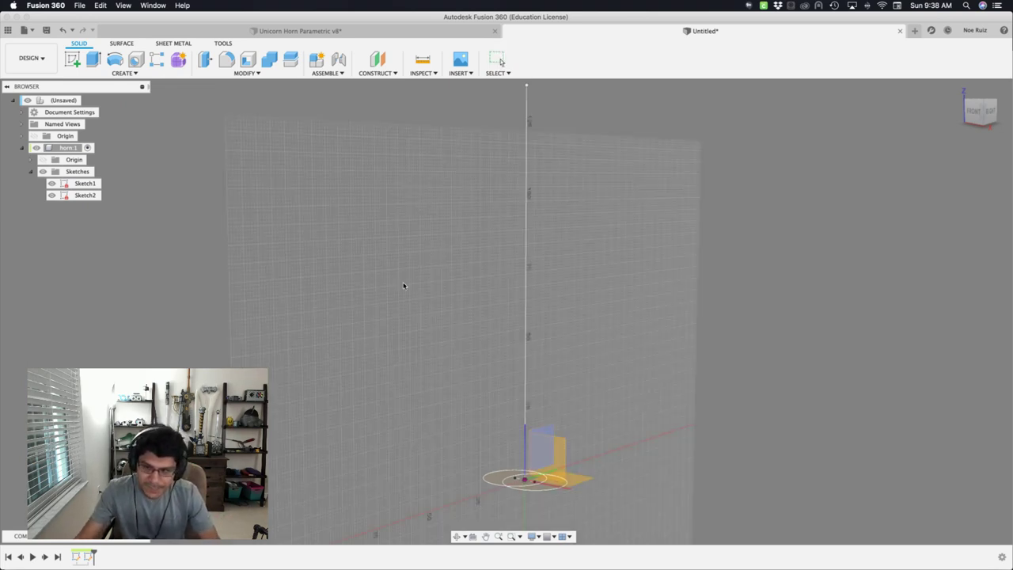
{"action": "middle_click_drag", "start_coordinate": [565, 401], "coordinate": [485, 496], "text": "shift"}
{"action": "left_click", "coordinate": [489, 492]}
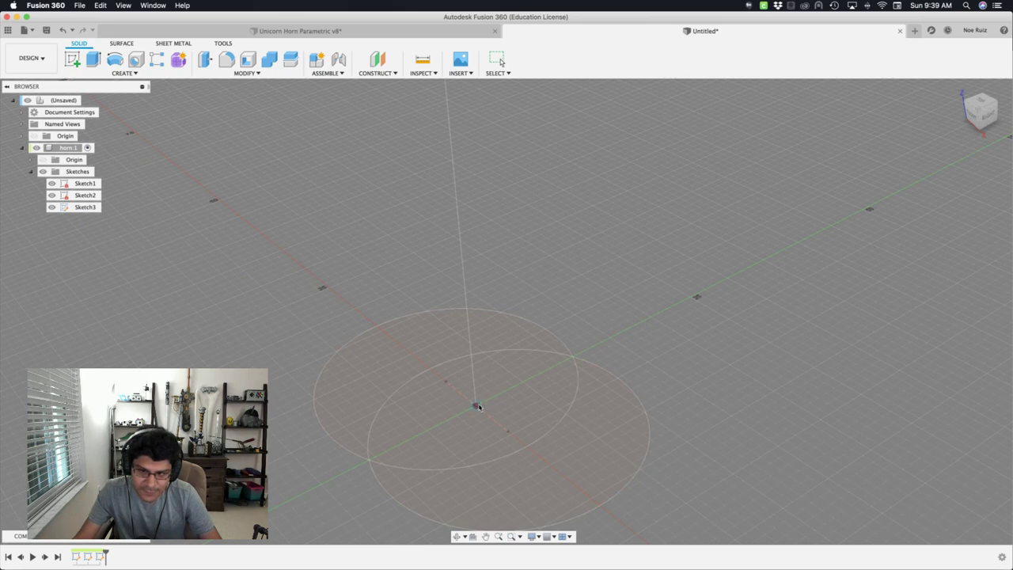
{"action": "left_click", "coordinate": [475, 406]}
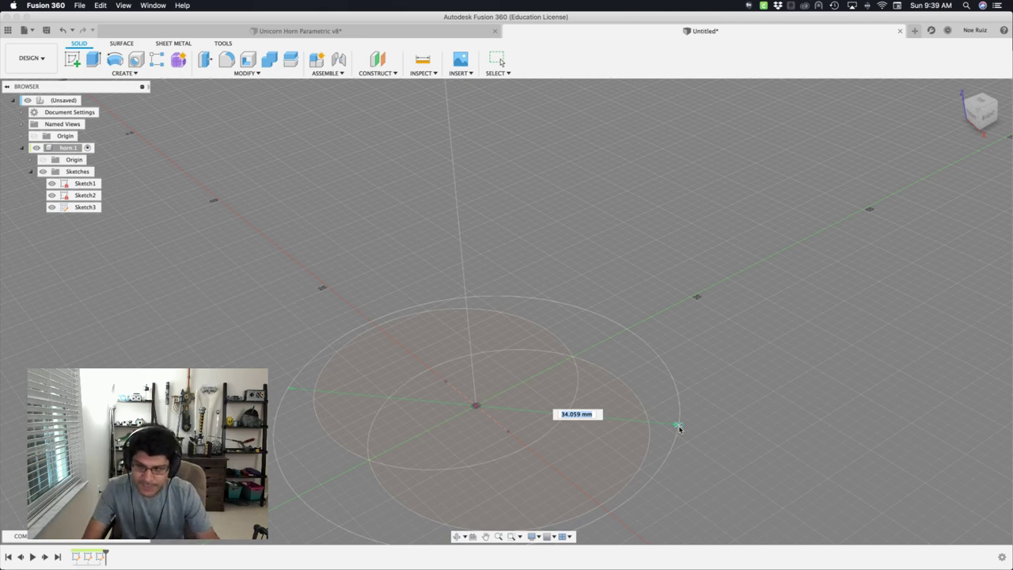
{"action": "type", "text": "hornDiameter"}
{"action": "key", "text": "Return"}
{"action": "key", "text": "Return"}
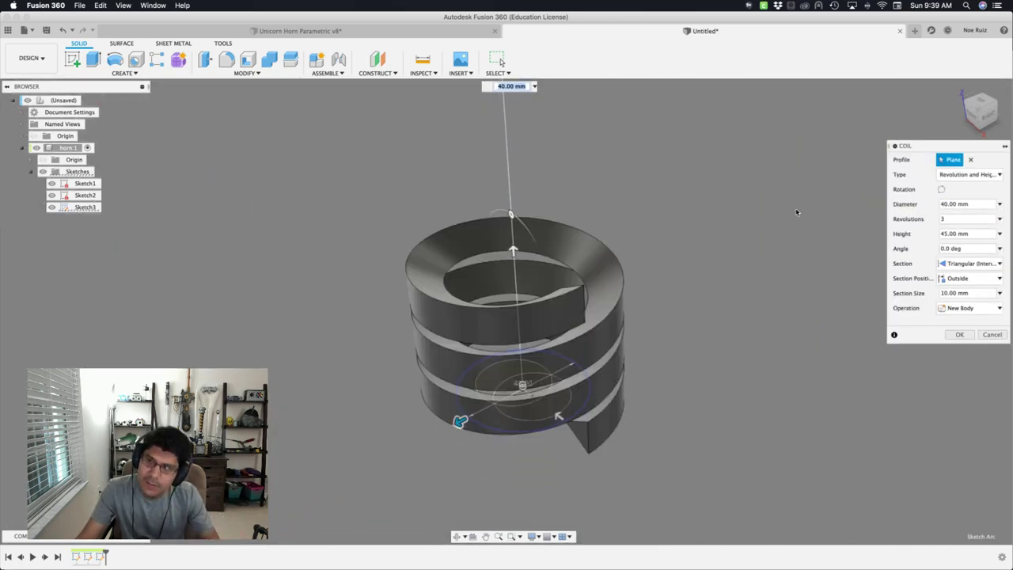
Set the coil's diameter to the hornDiameter parameter and keep its type as Revolution and Height.
{"action": "left_click_drag", "start_coordinate": [977, 204], "coordinate": [929, 203]}
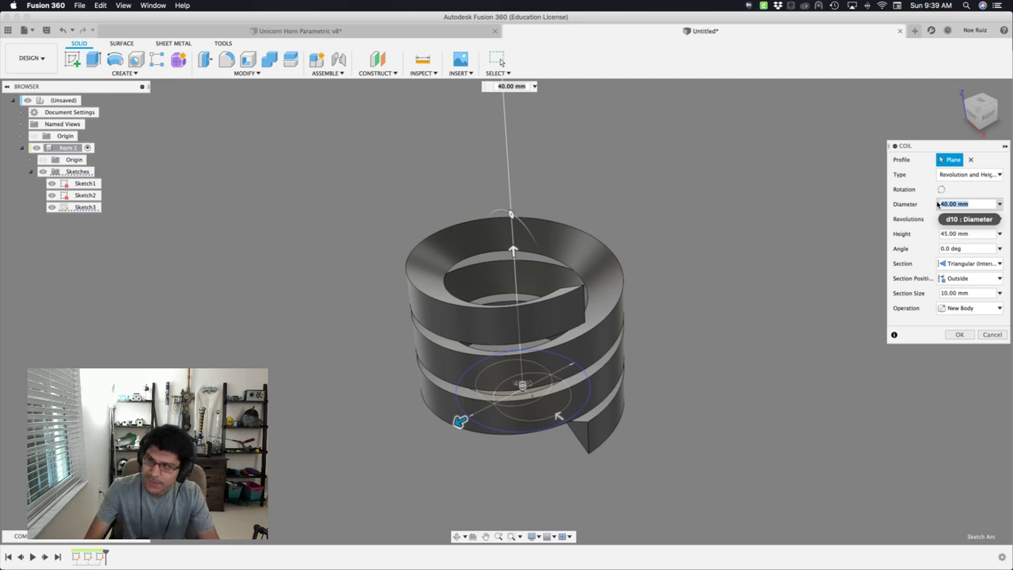
{"action": "type", "text": "hornDiameter"}
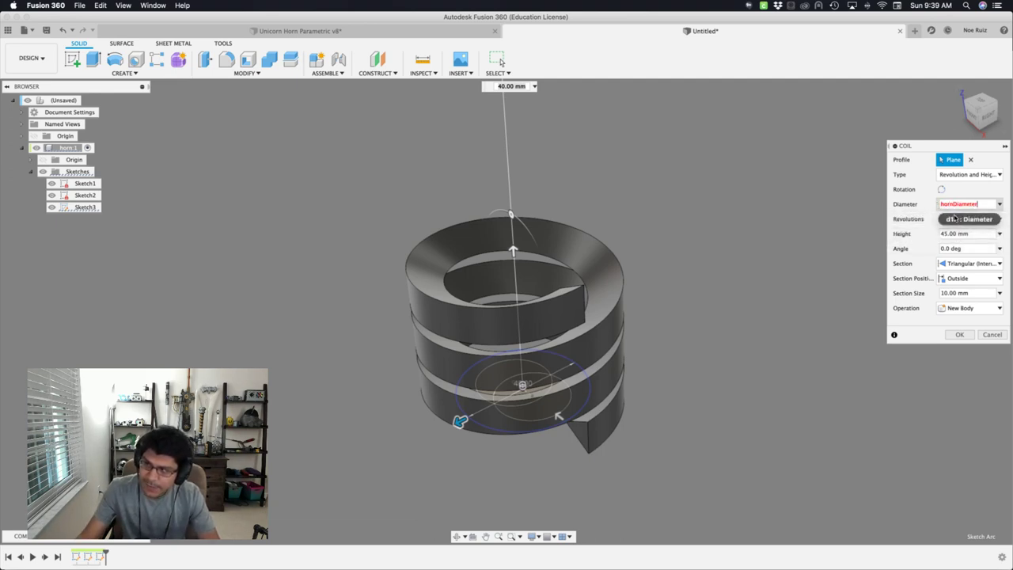
{"action": "left_click", "coordinate": [954, 218]}
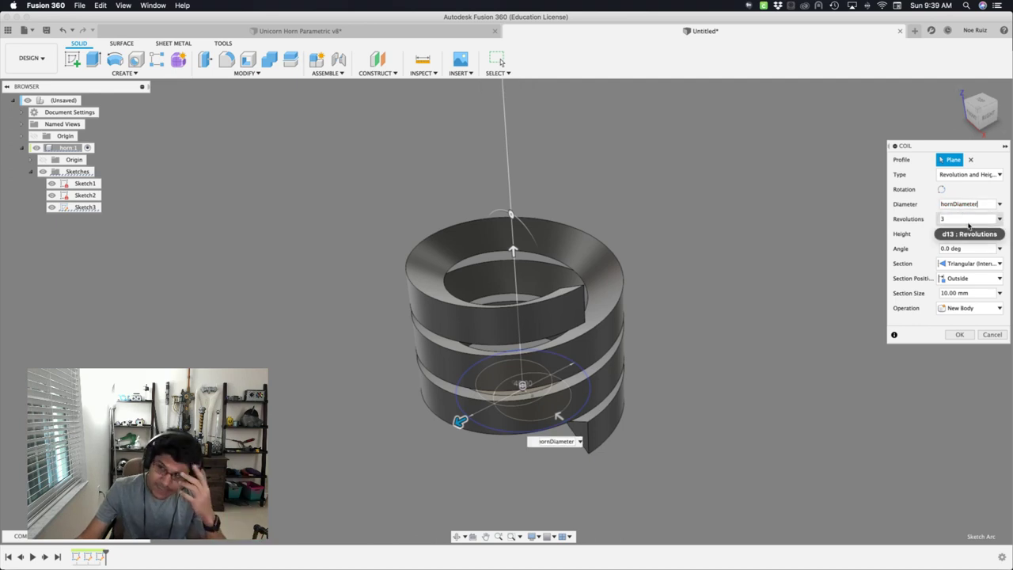
{"action": "left_click", "coordinate": [965, 175]}
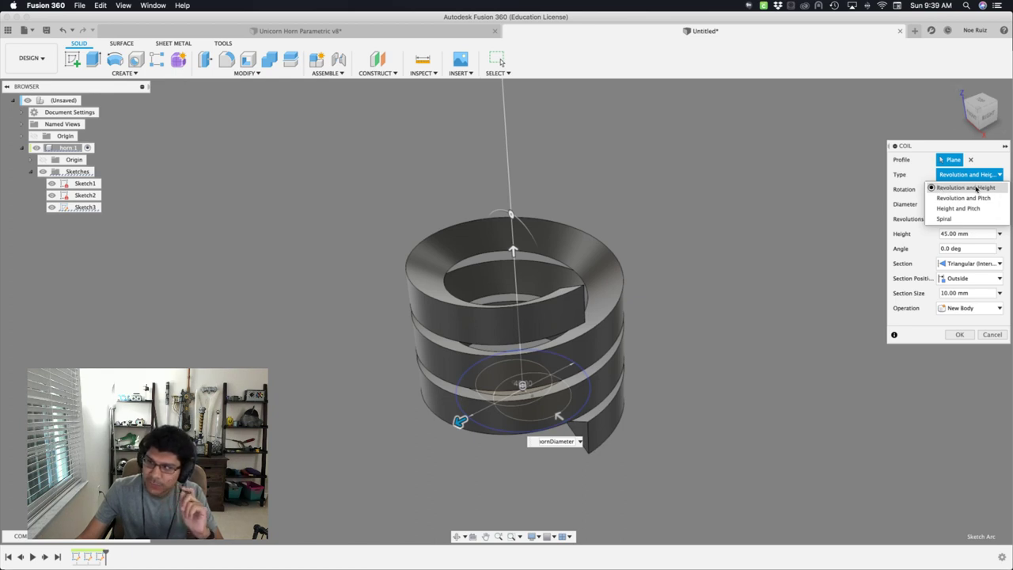
{"action": "left_click", "coordinate": [977, 188]}
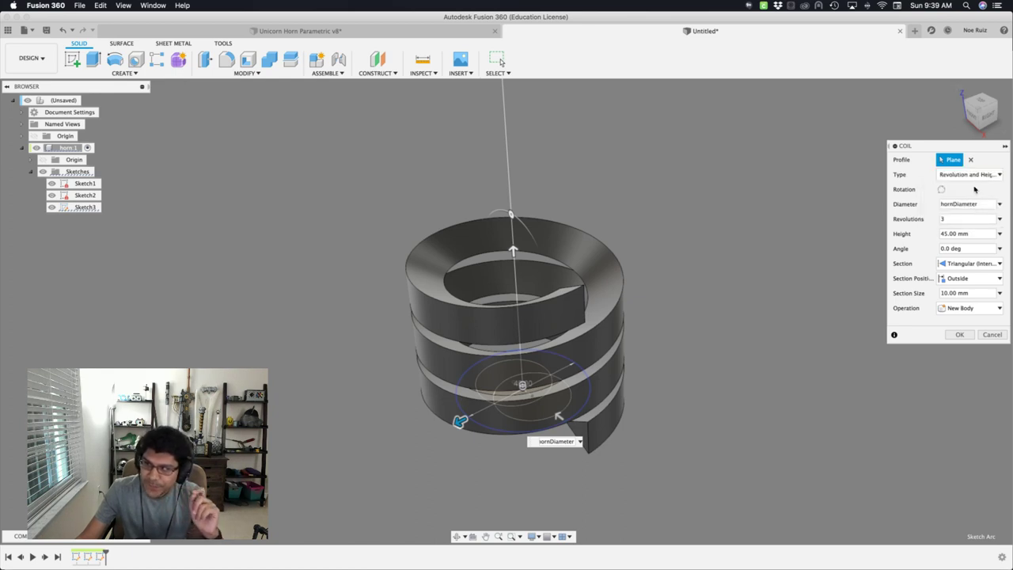
Set the coil's height to the height parameter.
{"action": "left_click", "coordinate": [979, 233]}
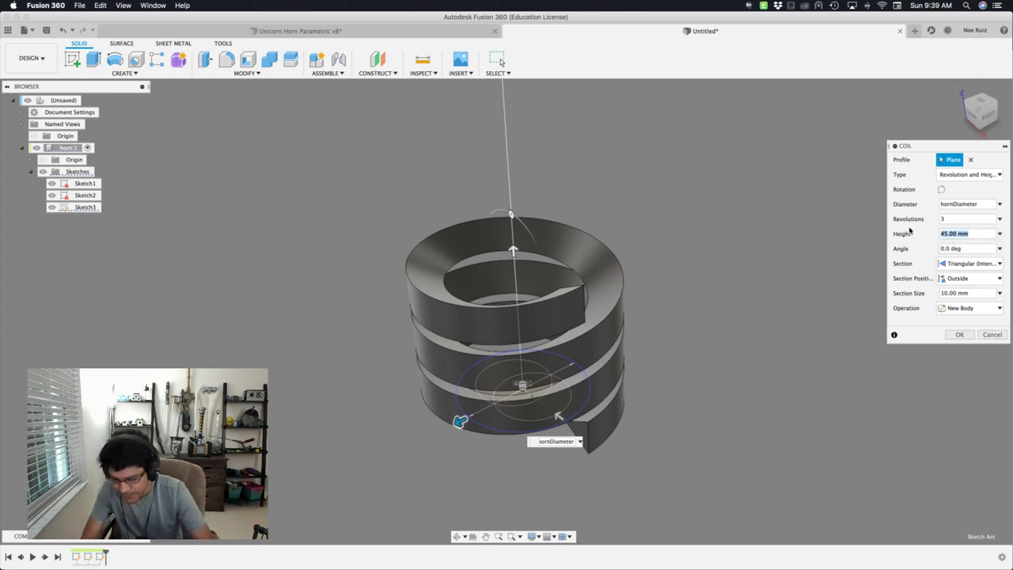
{"action": "type", "text": "height"}
{"action": "key", "text": "Return"}
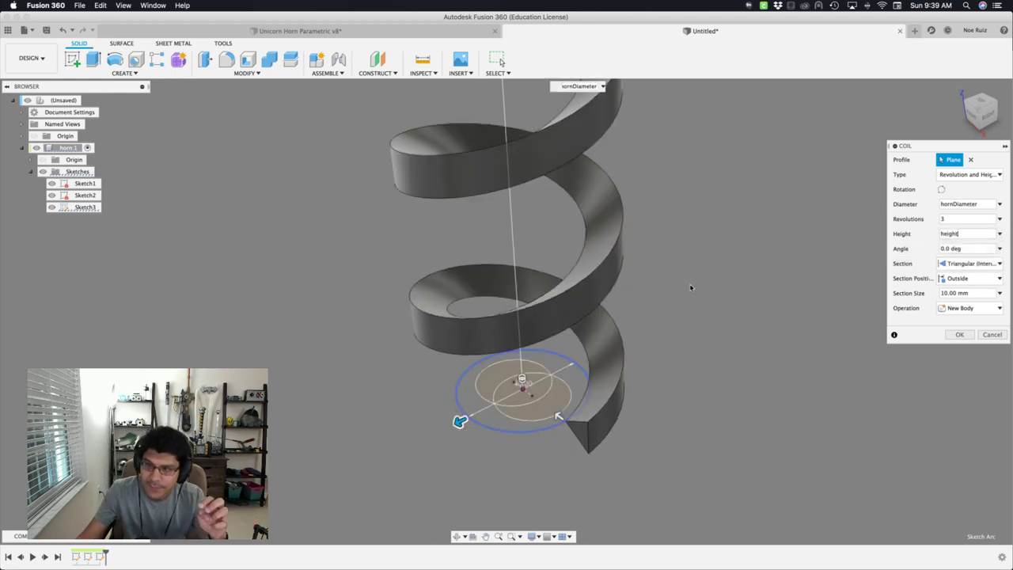
{"action": "scroll", "coordinate": [690, 289], "scroll_direction": "down", "scroll_amount": 5}
{"action": "middle_click_drag", "start_coordinate": [678, 308], "coordinate": [676, 378]}
{"action": "scroll", "coordinate": [621, 251], "scroll_direction": "up", "scroll_amount": 3}
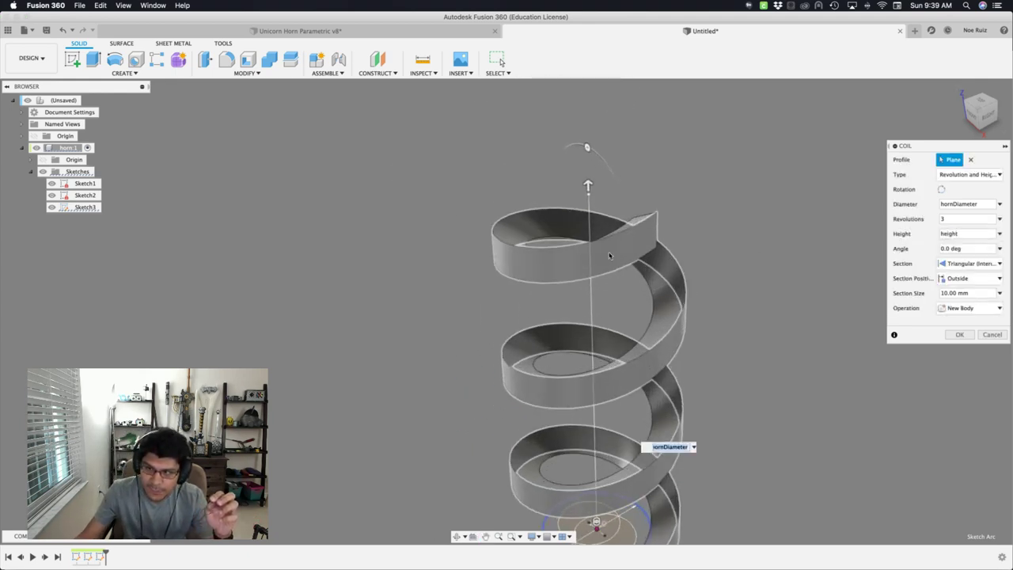
Keep the coil's section as Triangular (Internal) and set the section position to Inside.
{"action": "left_click", "coordinate": [956, 221]}
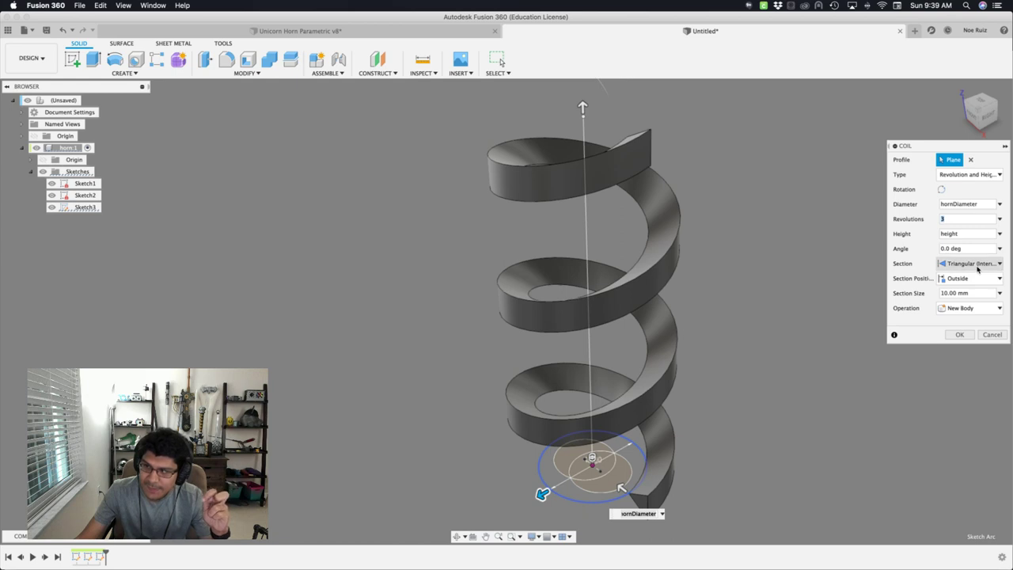
{"action": "left_click", "coordinate": [977, 267]}
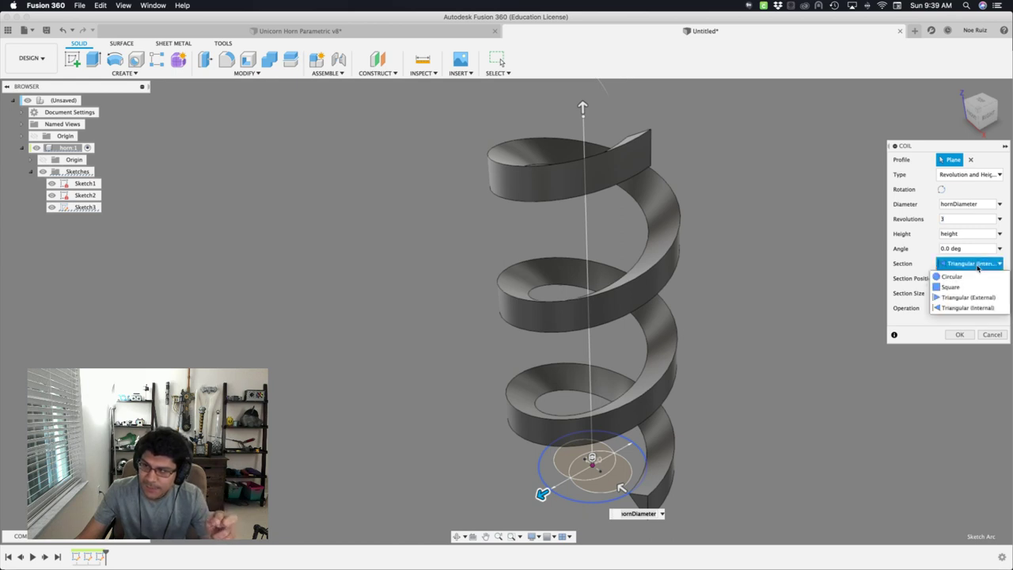
{"action": "left_click", "coordinate": [963, 308]}
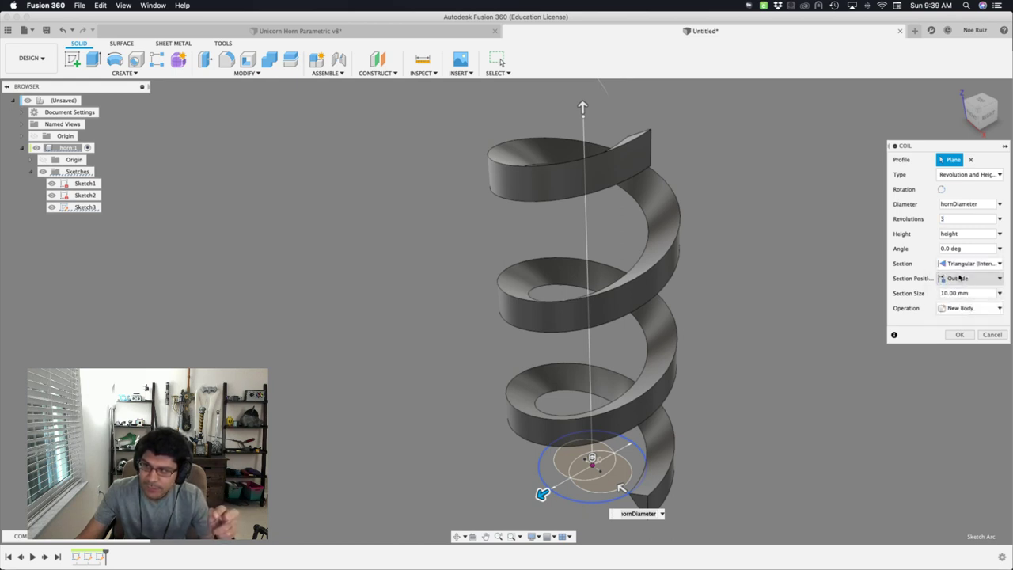
{"action": "left_click", "coordinate": [948, 281]}
{"action": "left_click", "coordinate": [955, 292]}
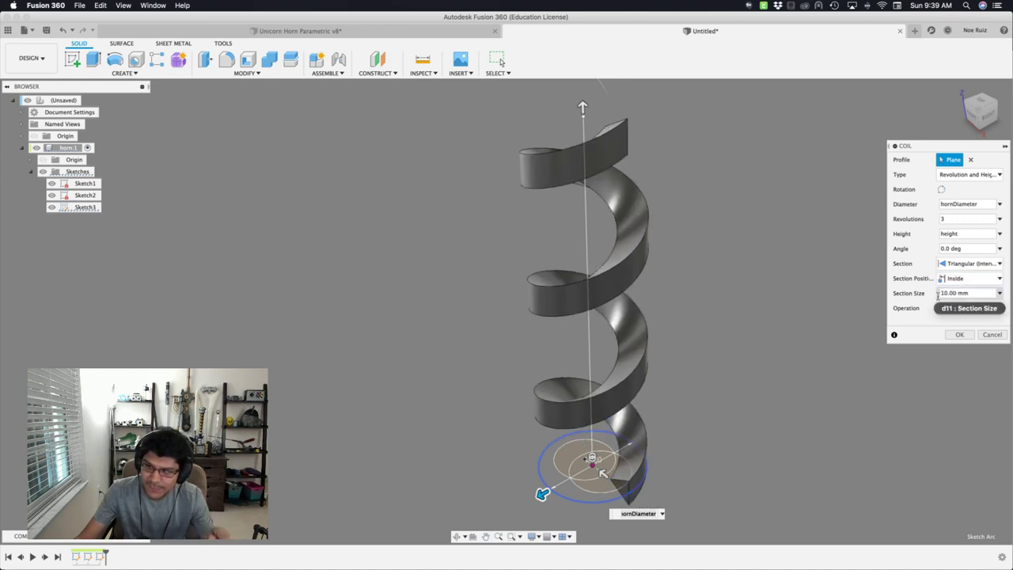
Set the coil's section size to 3 mm.
{"action": "left_click", "coordinate": [974, 294]}
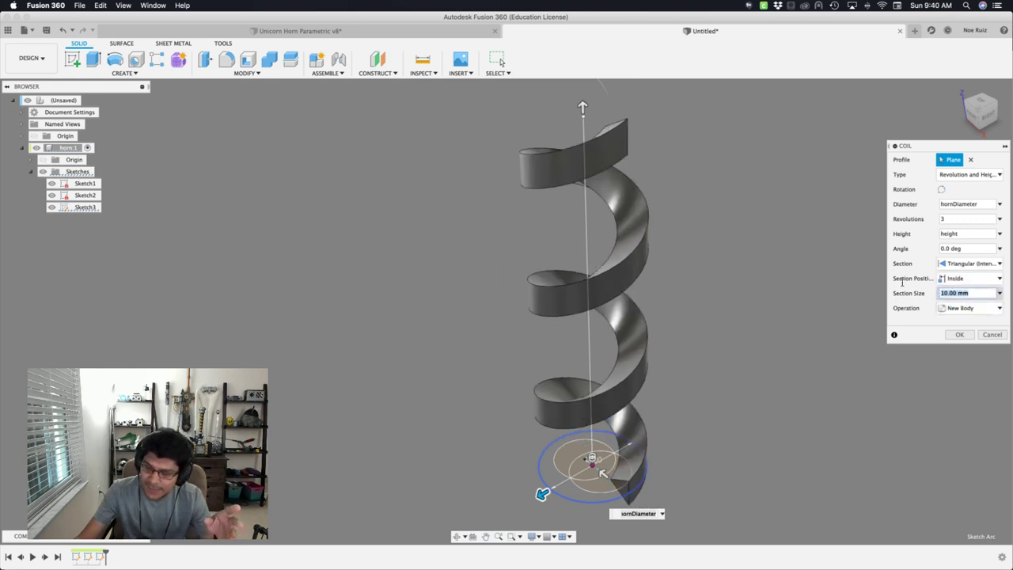
{"action": "type", "text": "3"}
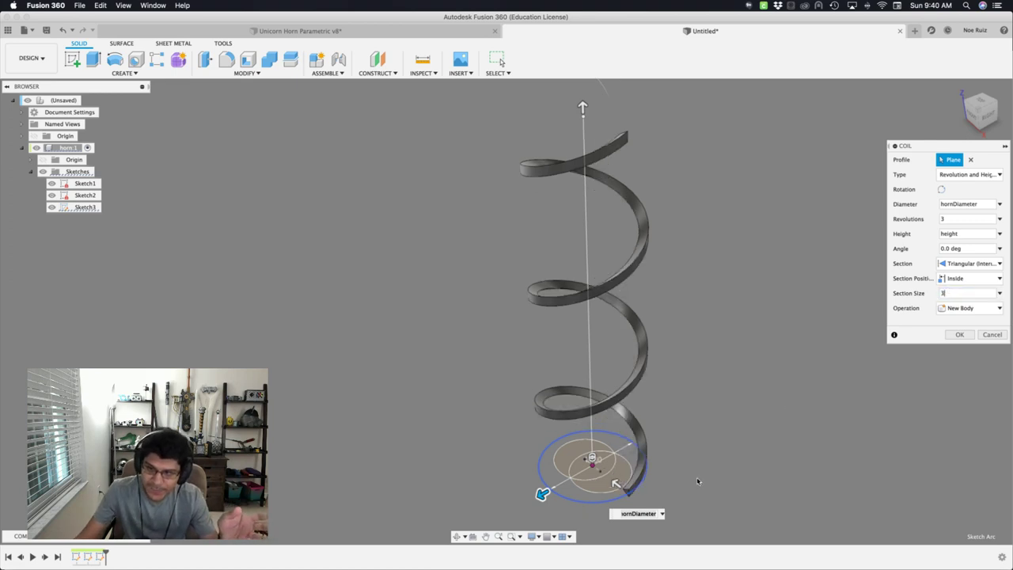
{"action": "scroll", "coordinate": [688, 485], "scroll_direction": "up", "scroll_amount": 2}
{"action": "scroll", "coordinate": [683, 436], "scroll_direction": "up", "scroll_amount": 2}
{"action": "scroll", "coordinate": [681, 423], "scroll_direction": "down", "scroll_amount": 4}
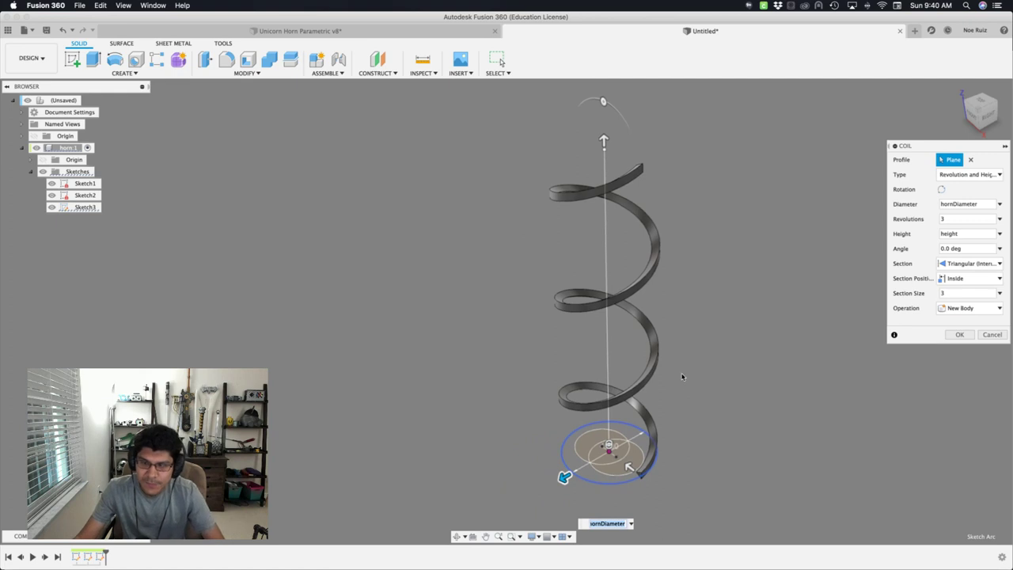
Try a coil angle of -7 degrees, and set it to -4 degrees instead.
{"action": "middle_click_drag", "start_coordinate": [683, 376], "coordinate": [606, 352], "text": "shift"}
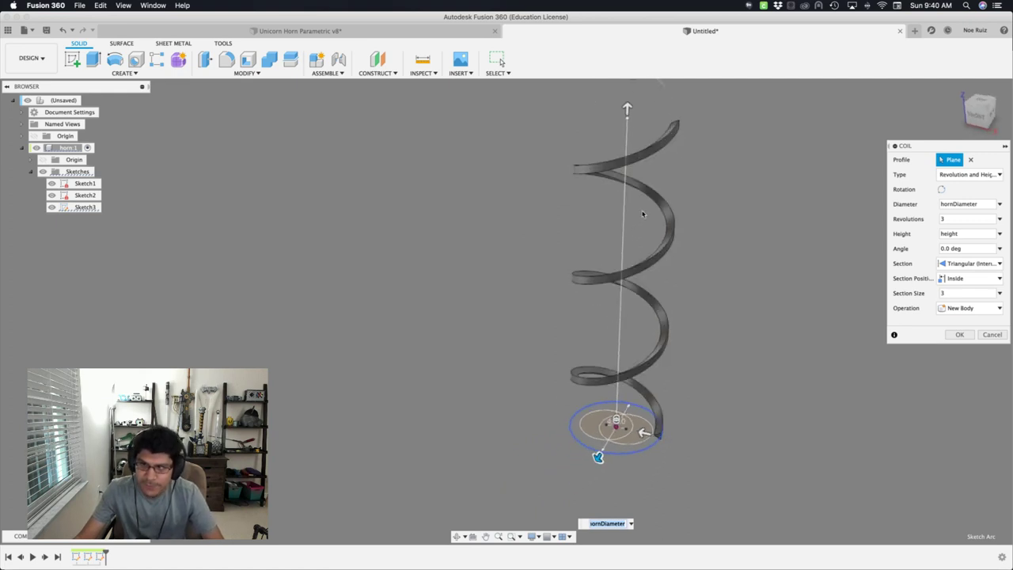
{"action": "middle_click_drag", "start_coordinate": [632, 131], "coordinate": [836, 175], "text": "shift"}
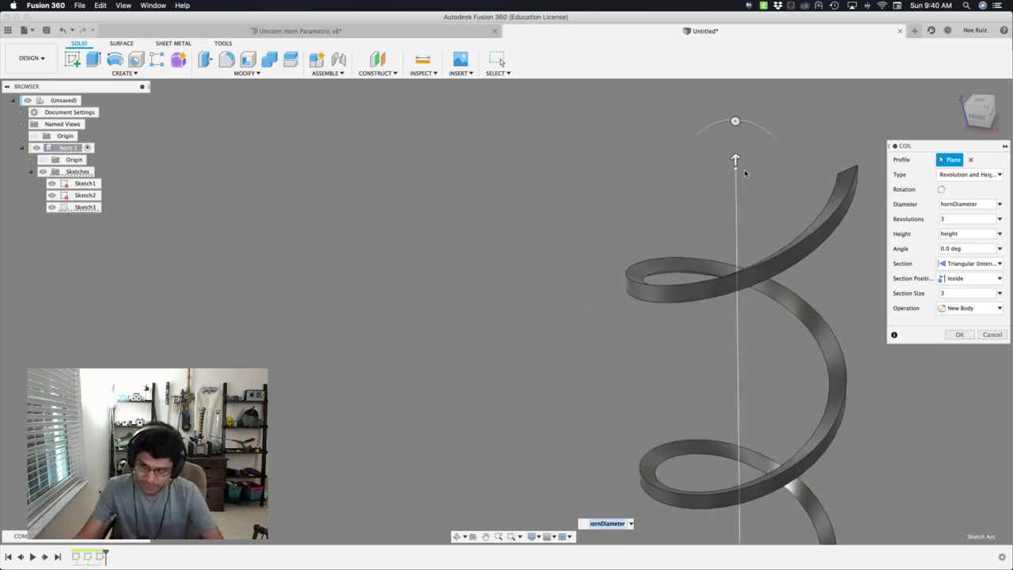
{"action": "middle_click_drag", "start_coordinate": [744, 172], "coordinate": [786, 193], "text": "shift"}
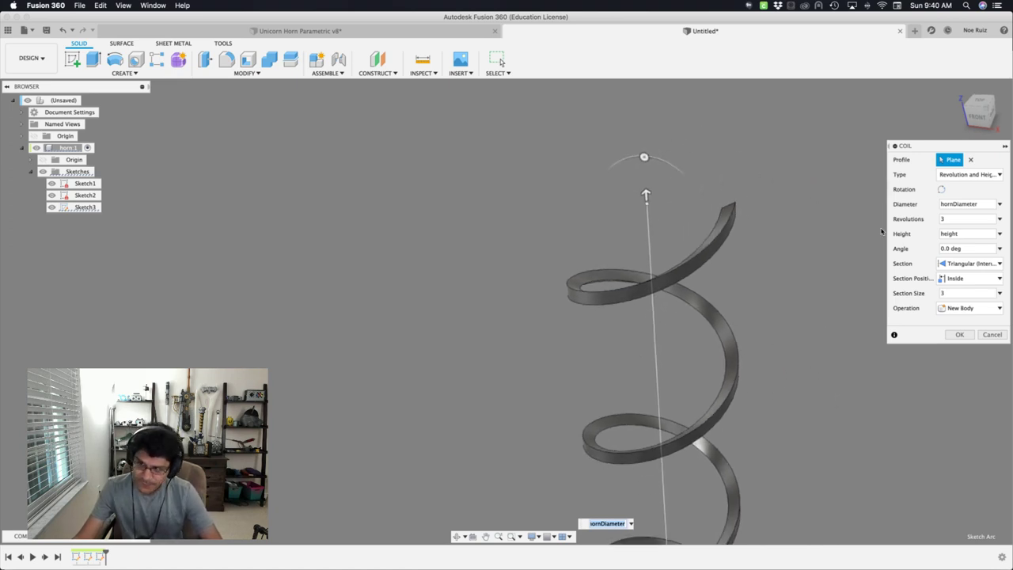
{"action": "left_click", "coordinate": [945, 248]}
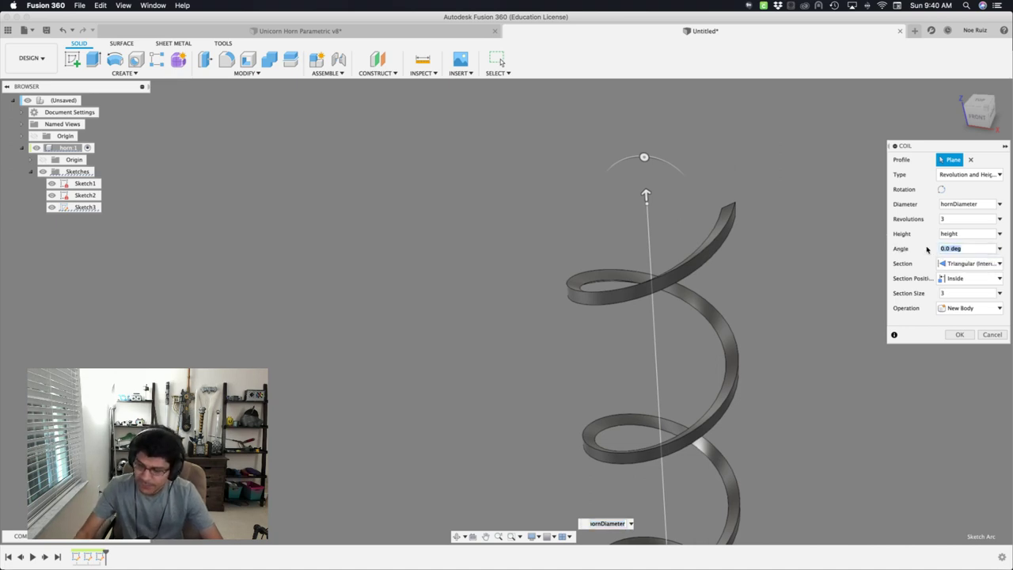
{"action": "type", "text": "-7"}
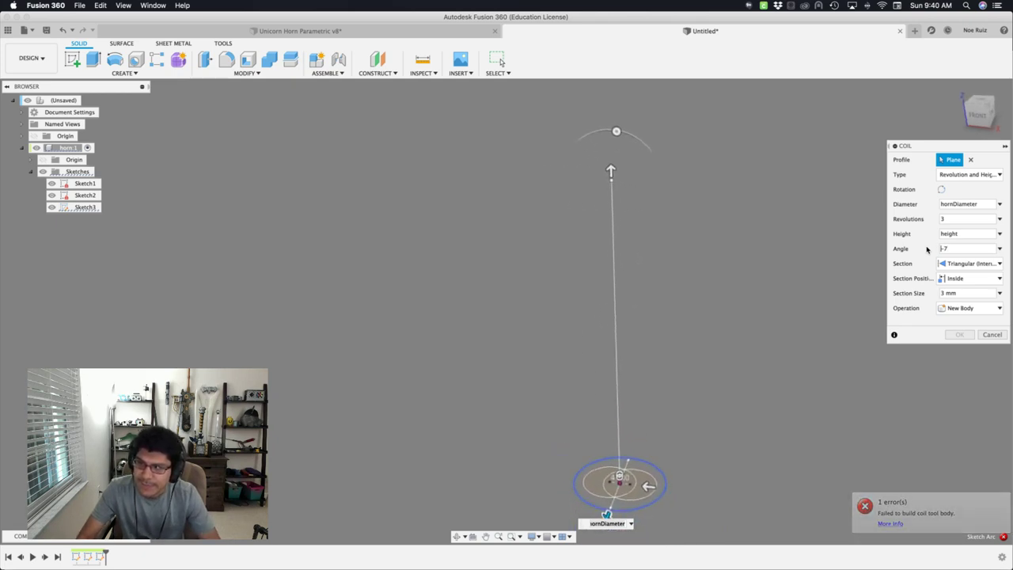
{"action": "key", "text": "Delete"}
{"action": "type", "text": "-4"}
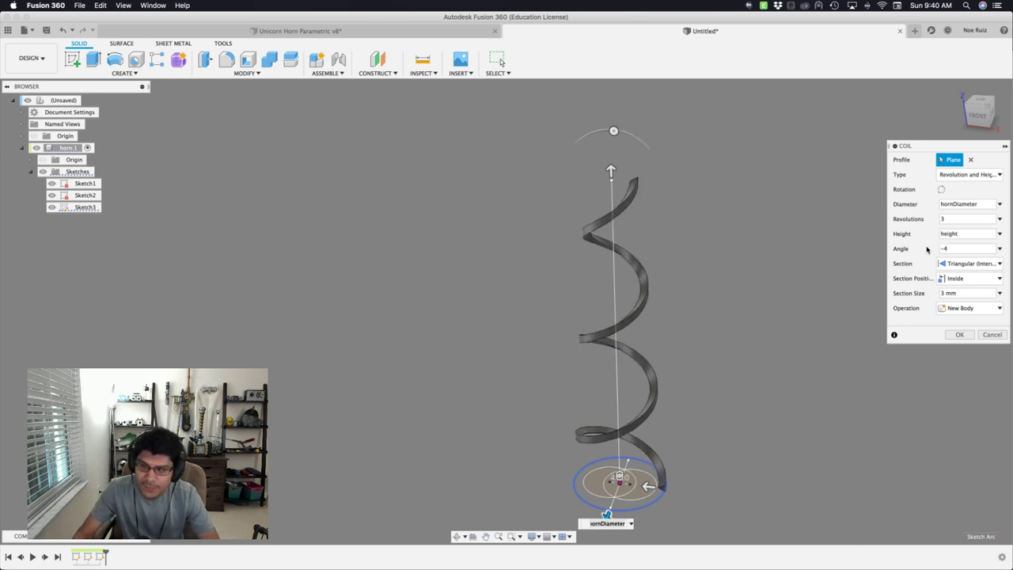
Set the coil's section position to Outside, so the triangular section lies outside the horn diameter.
{"action": "left_click", "coordinate": [985, 281]}
{"action": "left_click", "coordinate": [958, 312]}
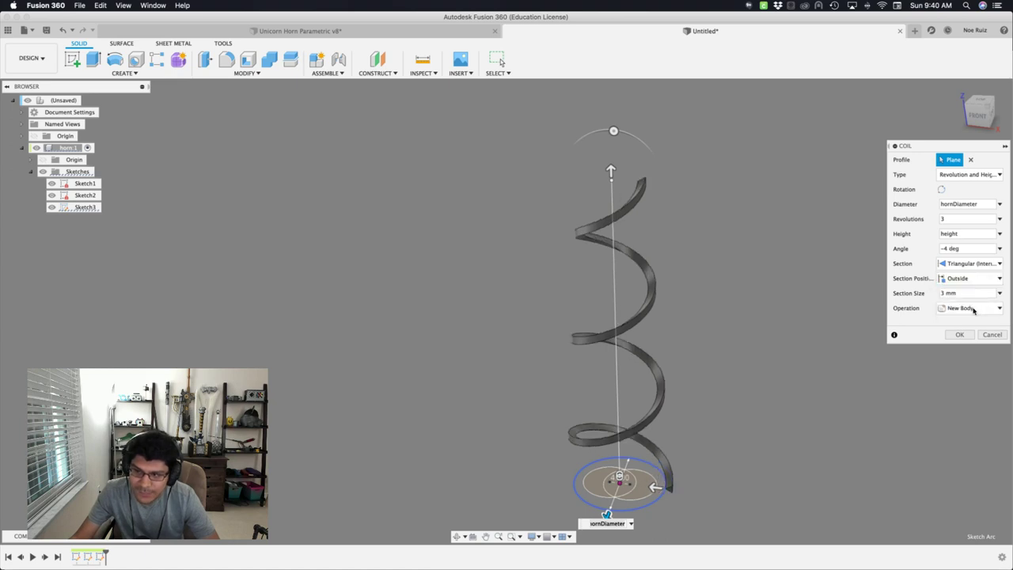
{"action": "scroll", "coordinate": [661, 498], "scroll_direction": "up", "scroll_amount": 10}
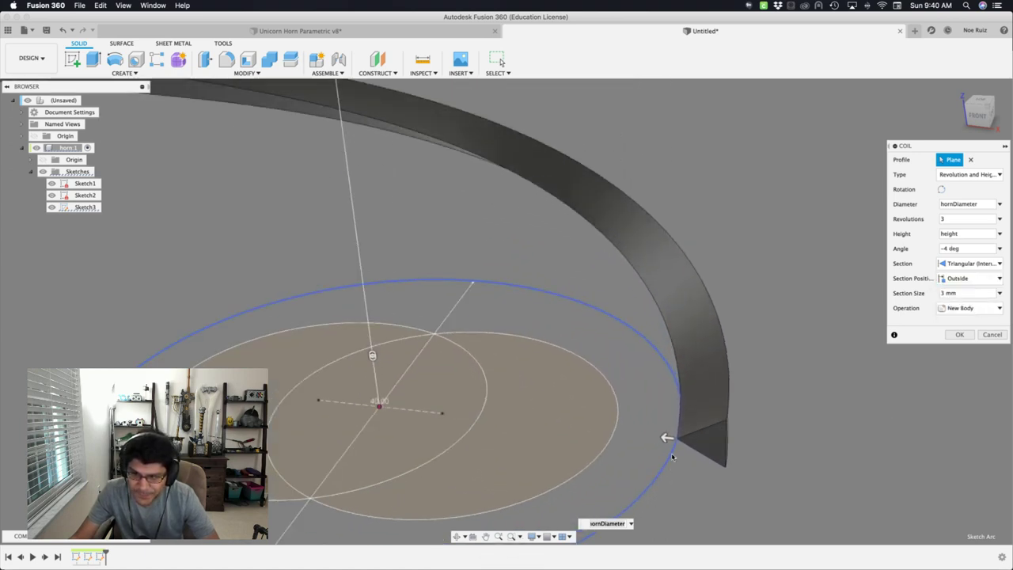
{"action": "scroll", "coordinate": [657, 300], "scroll_direction": "down", "scroll_amount": 8}
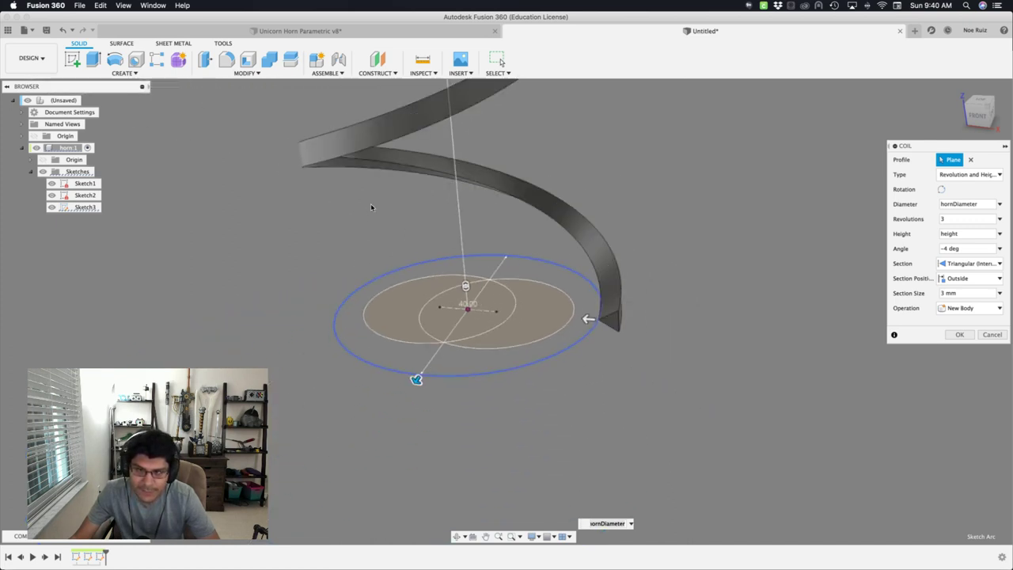
{"action": "middle_click_drag", "start_coordinate": [373, 208], "coordinate": [461, 375]}
{"action": "scroll", "coordinate": [461, 371], "scroll_direction": "down", "scroll_amount": 3}
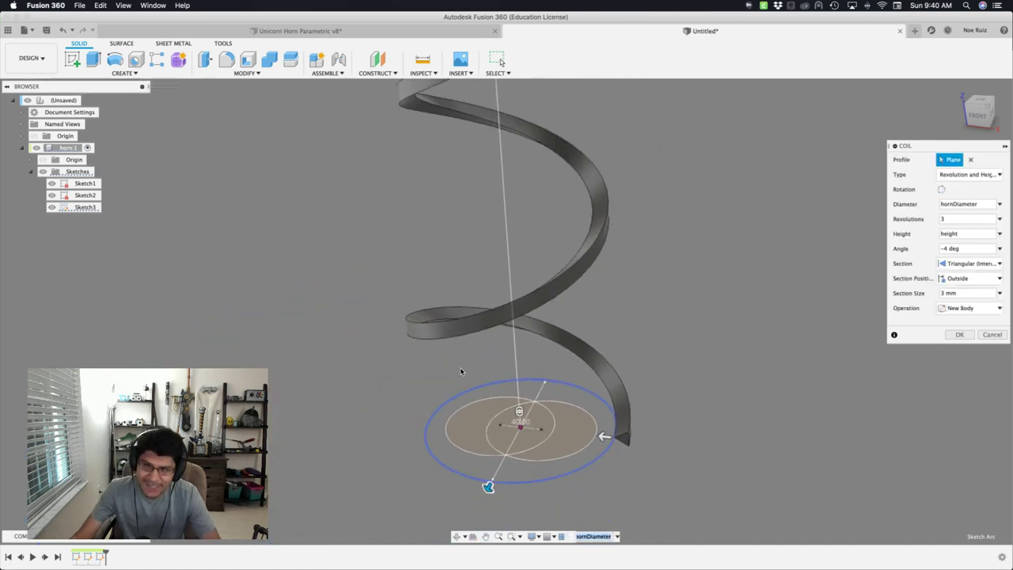
{"action": "scroll", "coordinate": [461, 371], "scroll_direction": "down", "scroll_amount": 3}
{"action": "middle_click_drag", "start_coordinate": [386, 235], "coordinate": [465, 387]}
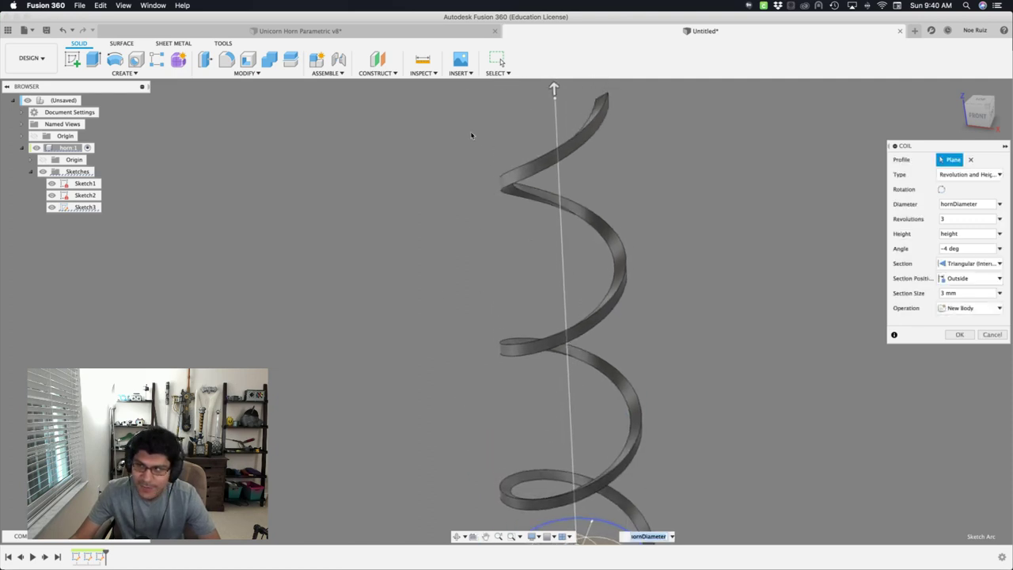
Set the coil's angle to -7 degrees and create the coil as a new body.
{"action": "middle_click_drag", "start_coordinate": [732, 351], "coordinate": [721, 267]}
{"action": "left_click", "coordinate": [949, 248]}
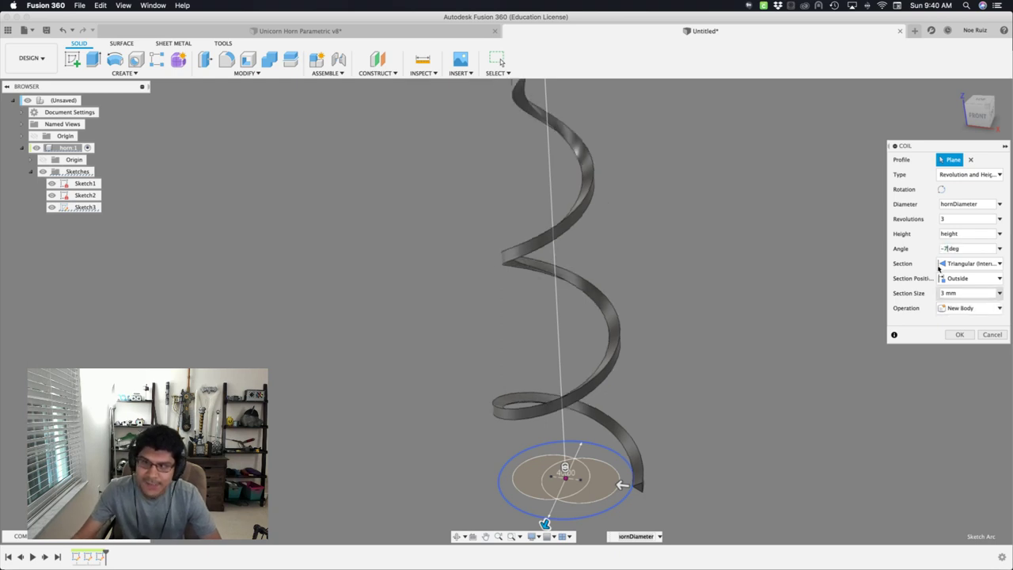
{"action": "middle_click_drag", "start_coordinate": [704, 253], "coordinate": [726, 398]}
{"action": "scroll", "coordinate": [578, 170], "scroll_direction": "up", "scroll_amount": 4}
{"action": "scroll", "coordinate": [578, 168], "scroll_direction": "up", "scroll_amount": 2}
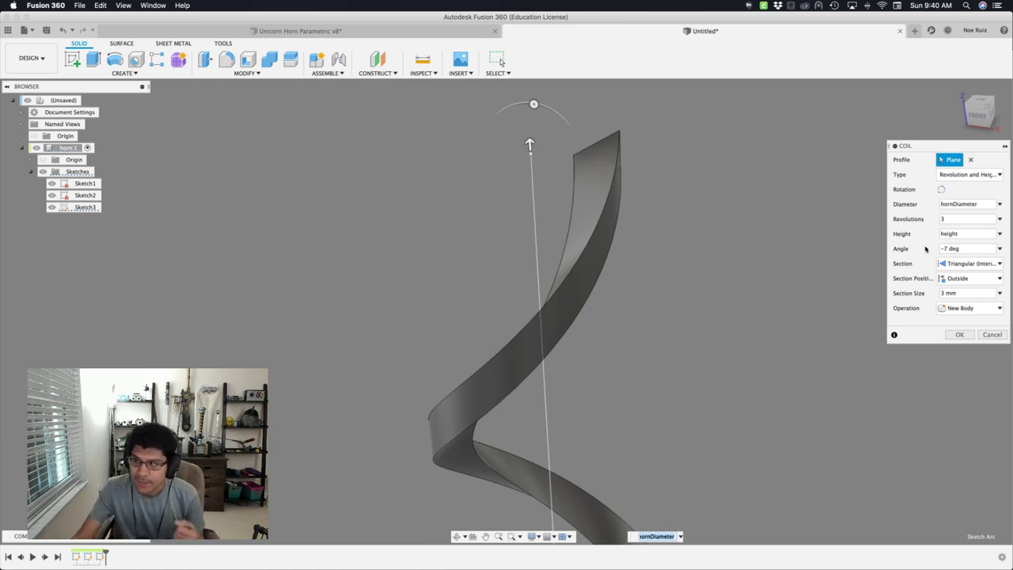
{"action": "scroll", "coordinate": [674, 232], "scroll_direction": "down", "scroll_amount": 3}
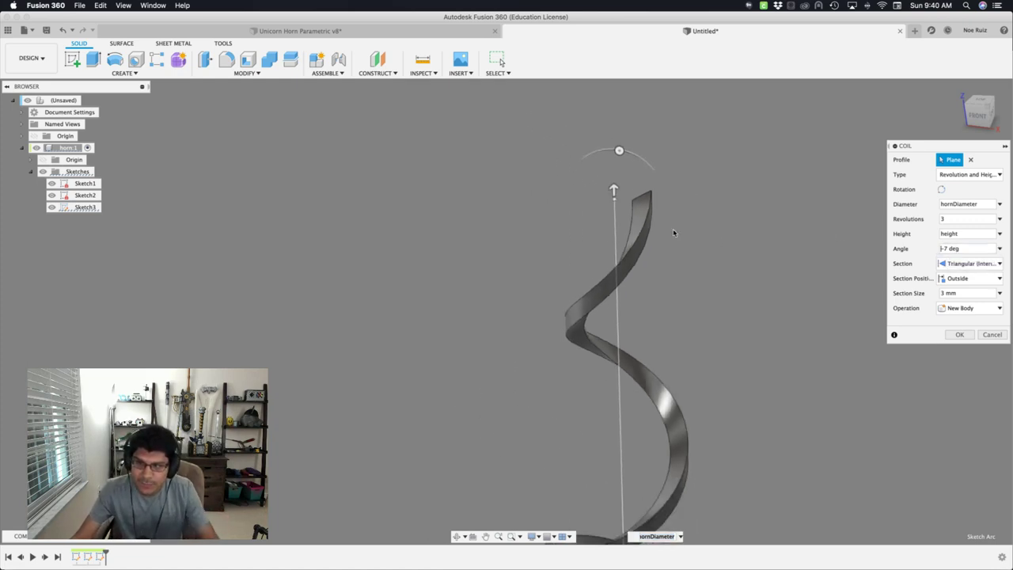
{"action": "scroll", "coordinate": [674, 232], "scroll_direction": "down", "scroll_amount": 3}
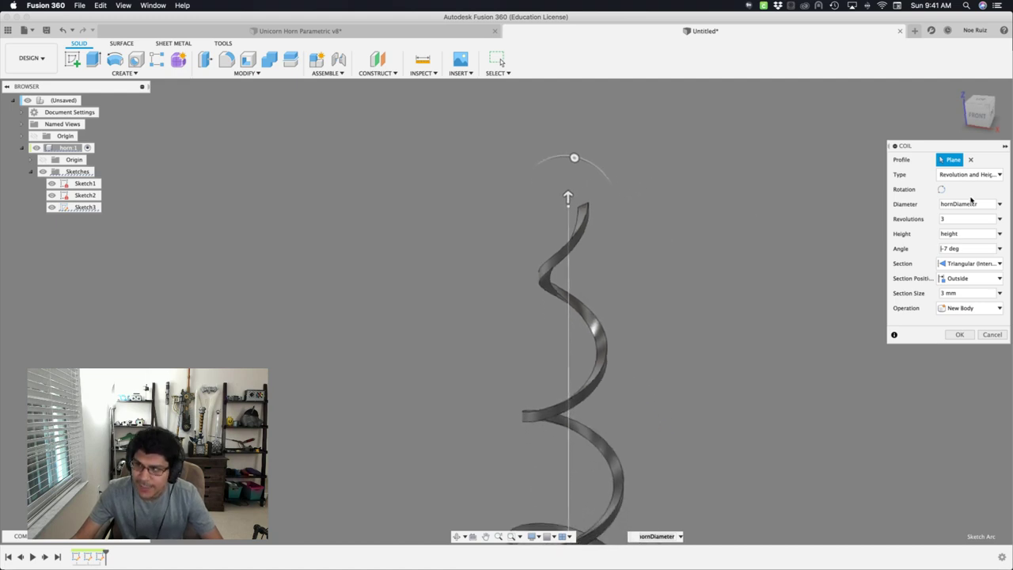
{"action": "mouse_move", "coordinate": [800, 301]}
{"action": "middle_mouse_down"}
{"action": "mouse_move", "coordinate": [800, 238]}
{"action": "mouse_move", "coordinate": [715, 233]}
{"action": "middle_mouse_up"}
{"action": "scroll", "coordinate": [714, 229], "scroll_direction": "left", "scroll_amount": 10, "text": "shift"}
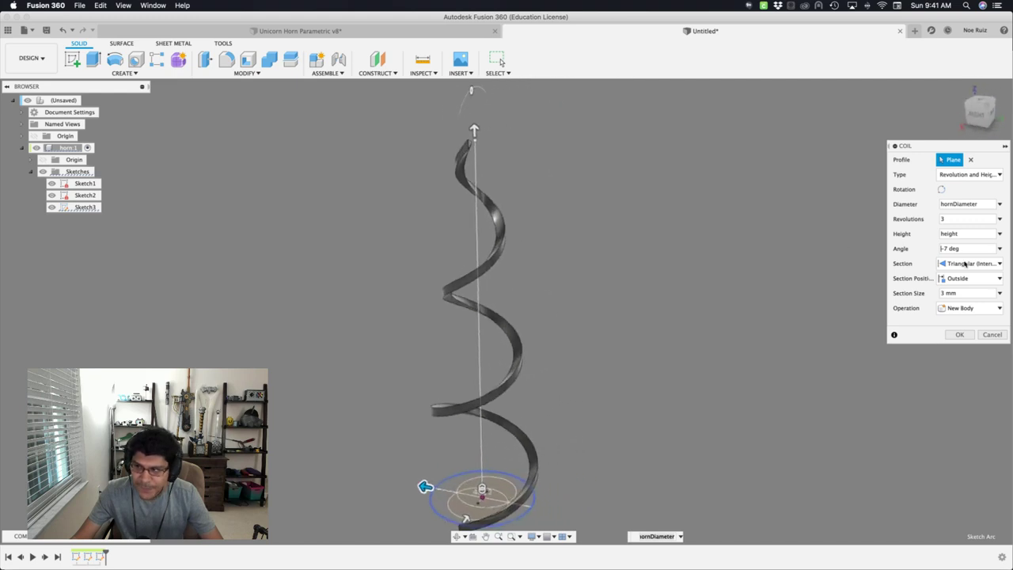
{"action": "left_click", "coordinate": [958, 334]}
Start a Sweep and set its type to Path + Guide Rail.
{"action": "middle_click_drag", "start_coordinate": [327, 264], "coordinate": [367, 230]}
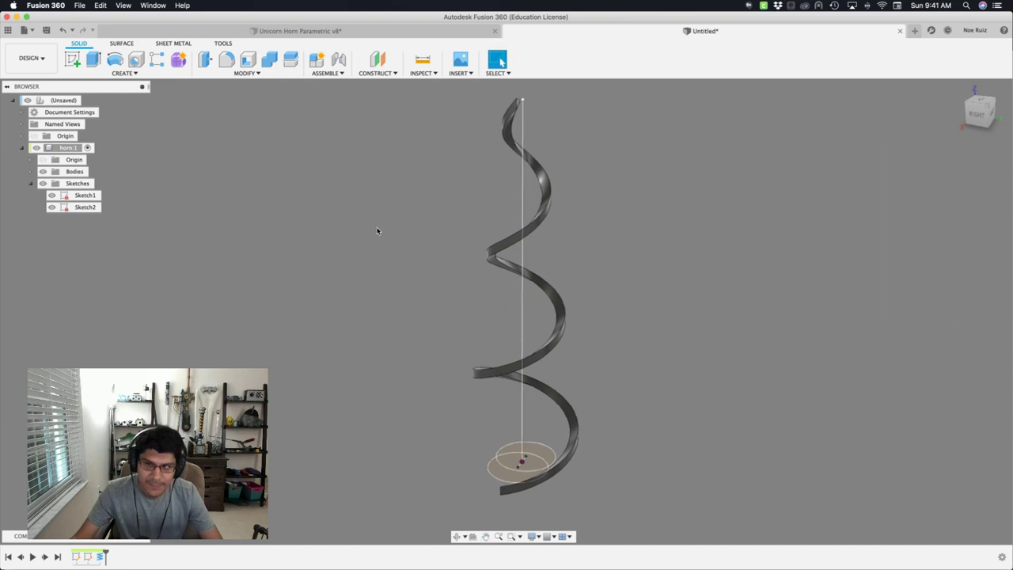
{"action": "scroll", "coordinate": [376, 230], "scroll_direction": "left", "scroll_amount": 4, "text": "shift"}
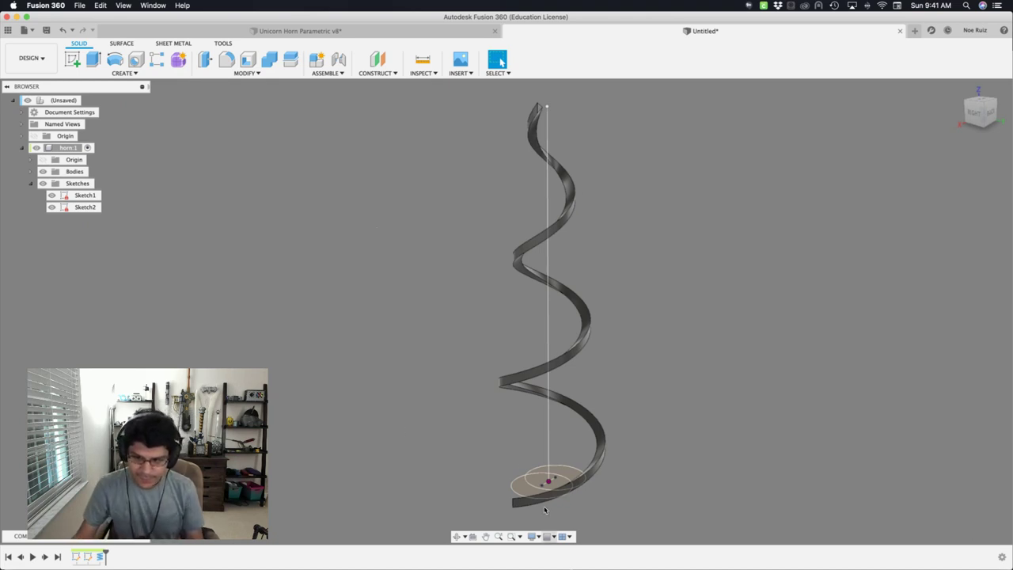
{"action": "type", "text": "s"}
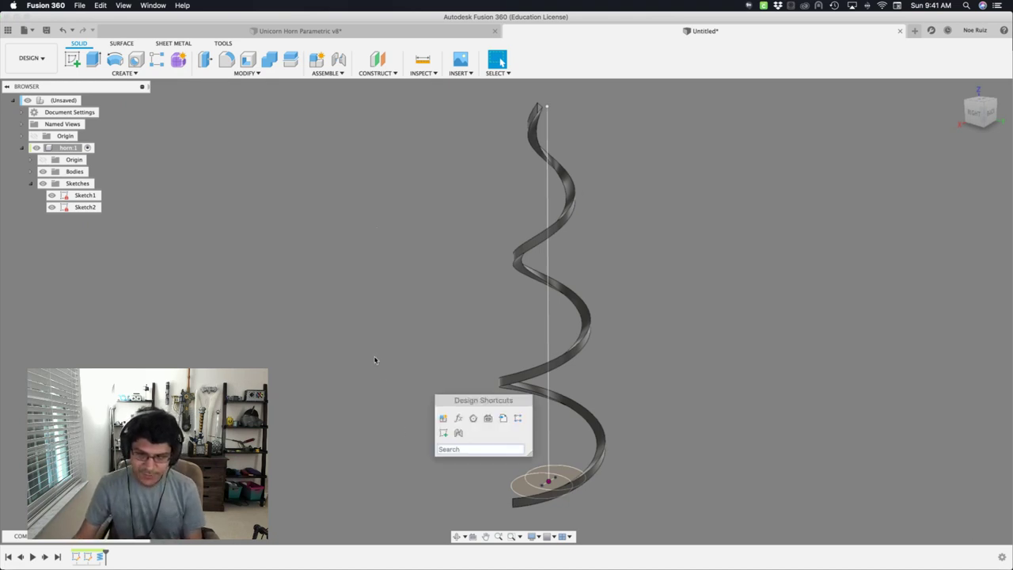
{"action": "type", "text": "sw"}
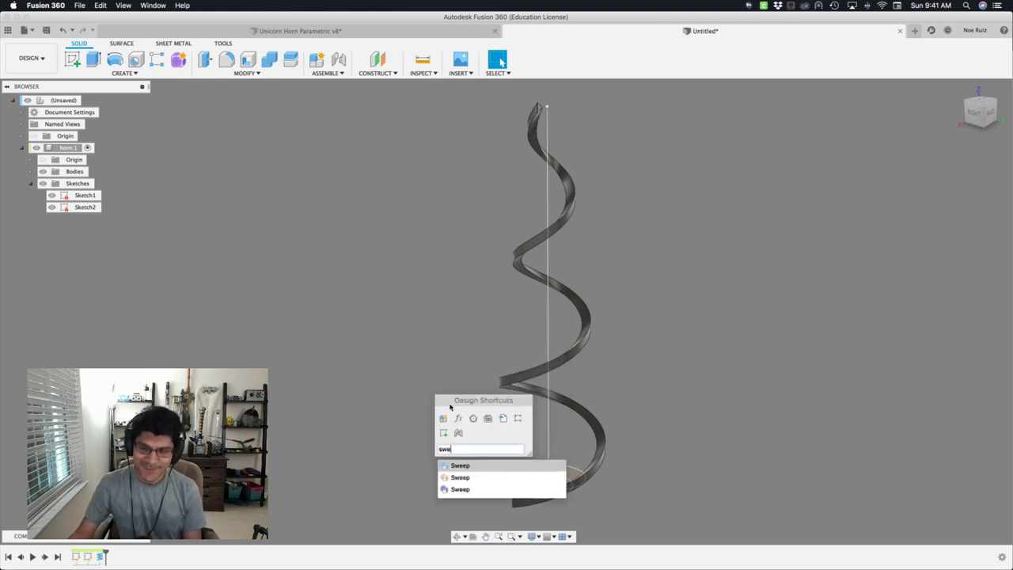
{"action": "type", "text": "e"}
{"action": "left_click", "coordinate": [465, 467]}
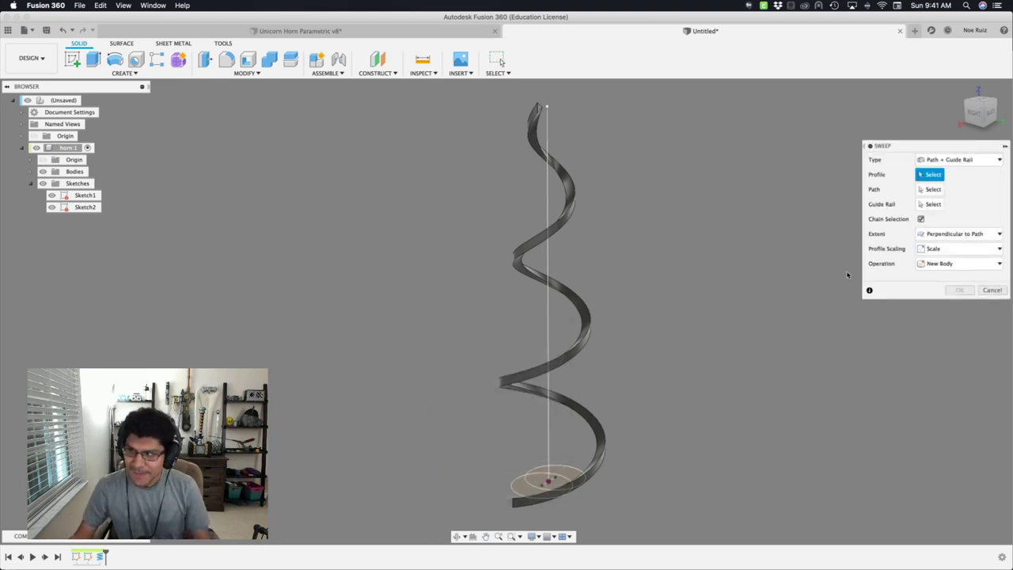
{"action": "left_click", "coordinate": [933, 160]}
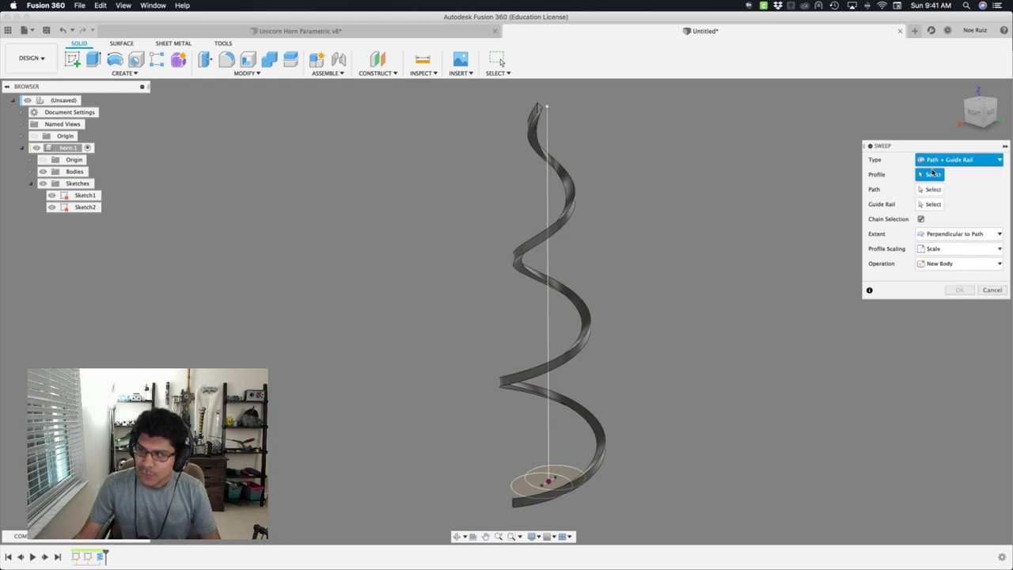
{"action": "left_click", "coordinate": [932, 171]}
{"action": "left_click", "coordinate": [934, 161]}
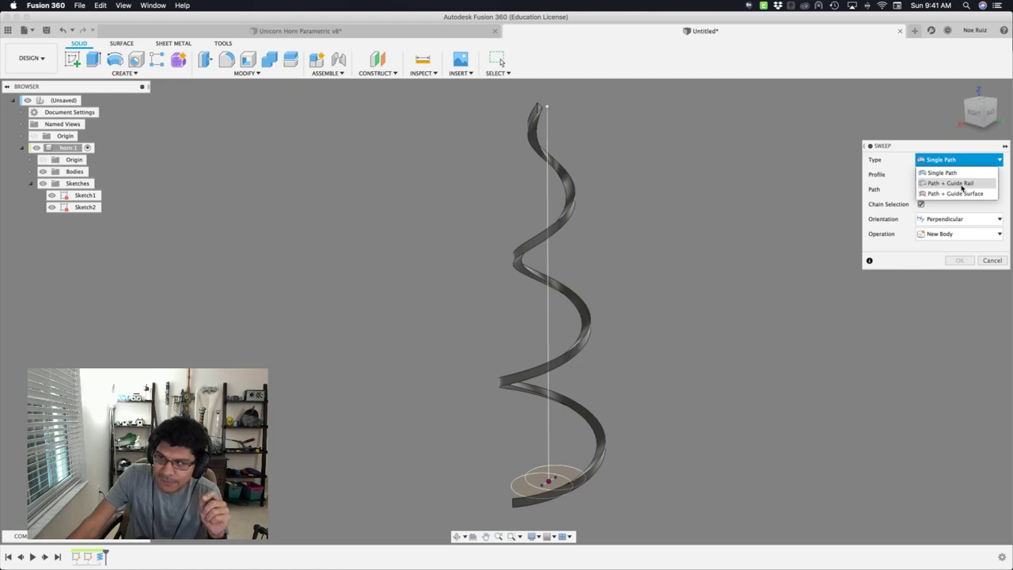
{"action": "left_click", "coordinate": [964, 184]}
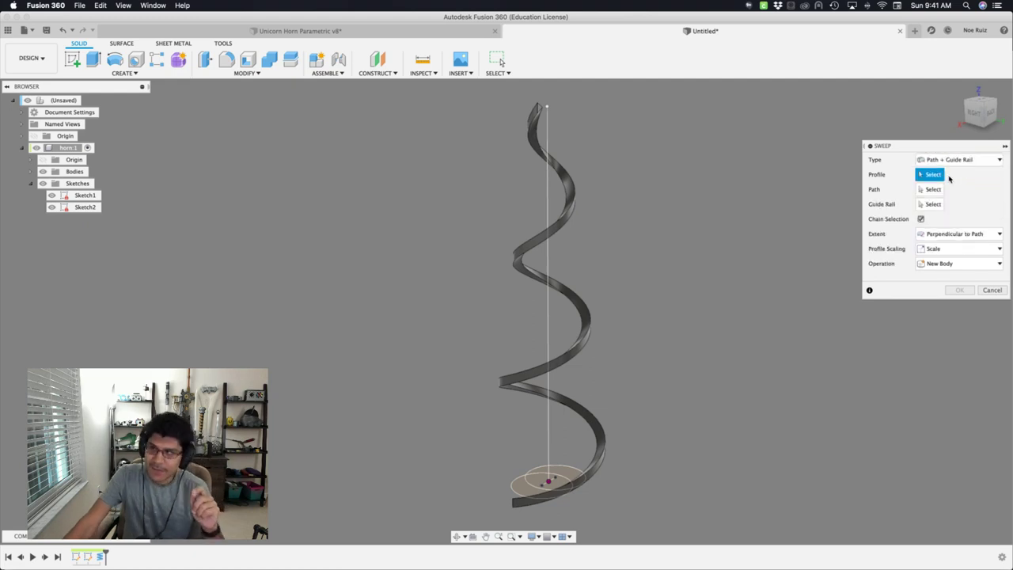
Select all three regions of the overlapping circles at the coil's base as the sweep profile.
{"action": "scroll", "coordinate": [678, 332], "scroll_direction": "up", "scroll_amount": 6}
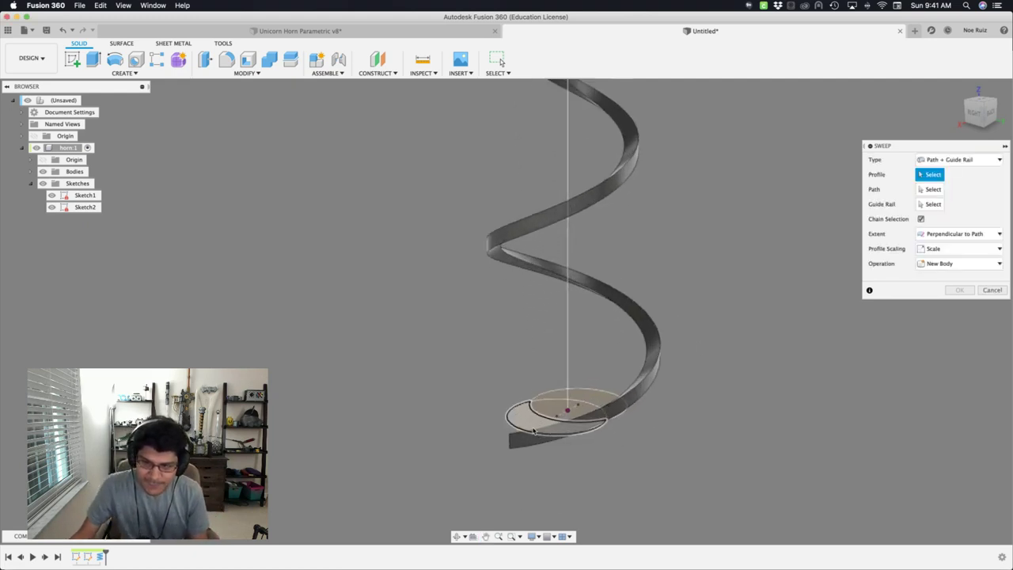
{"action": "left_click", "coordinate": [544, 390]}
{"action": "left_click", "coordinate": [554, 379]}
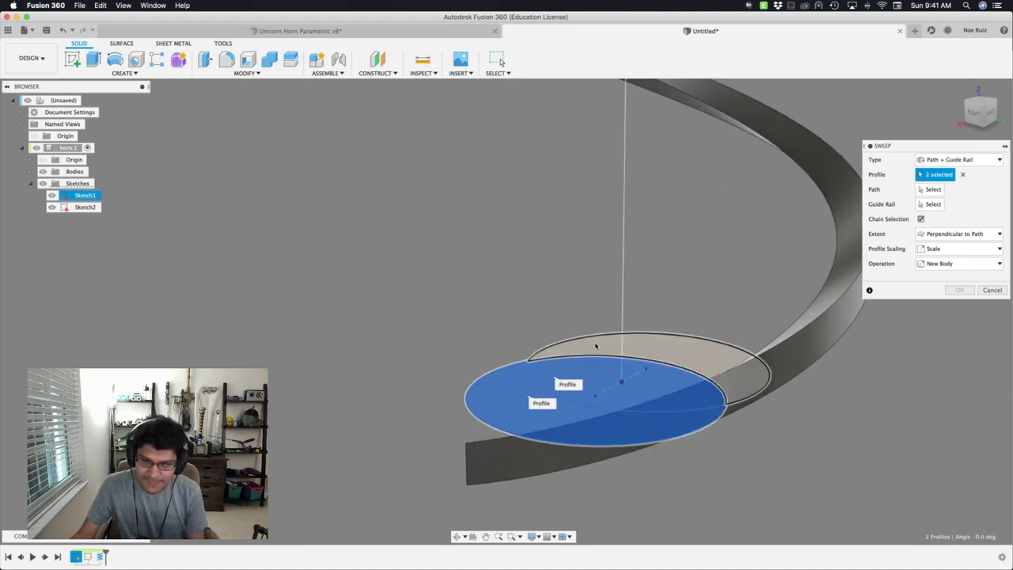
{"action": "left_click", "coordinate": [595, 345]}
{"action": "scroll", "coordinate": [546, 364], "scroll_direction": "down", "scroll_amount": 3}
Use the vertical sketch line through the centre of the coil as the sweep path.
{"action": "left_click", "coordinate": [930, 189]}
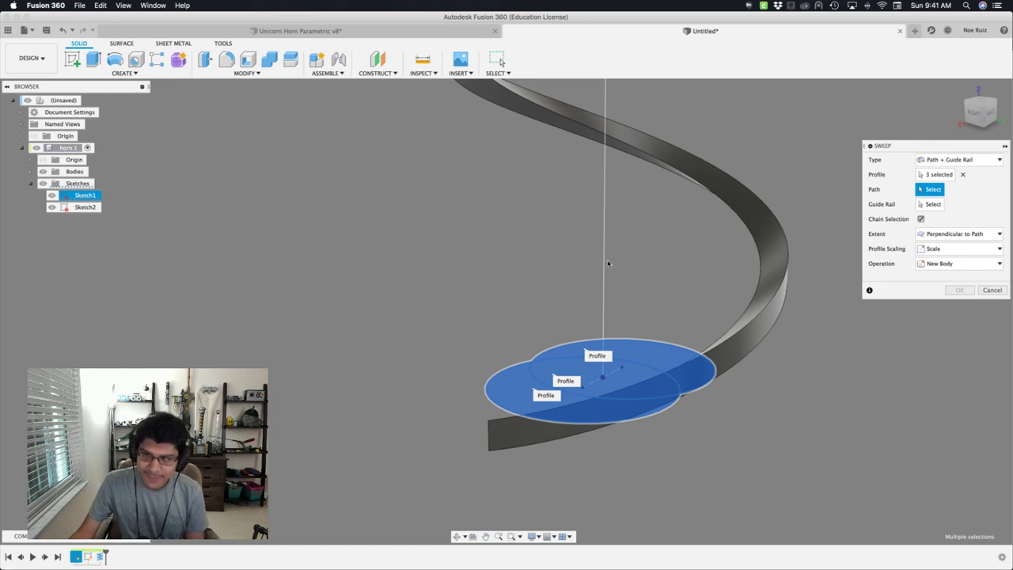
{"action": "left_click", "coordinate": [604, 262]}
{"action": "middle_click_drag", "start_coordinate": [469, 248], "coordinate": [554, 428], "text": "shift"}
{"action": "scroll", "coordinate": [507, 374], "scroll_direction": "down", "scroll_amount": 4}
Use the coil's inner helical edge as the sweep's guide rail.
{"action": "left_click", "coordinate": [930, 204]}
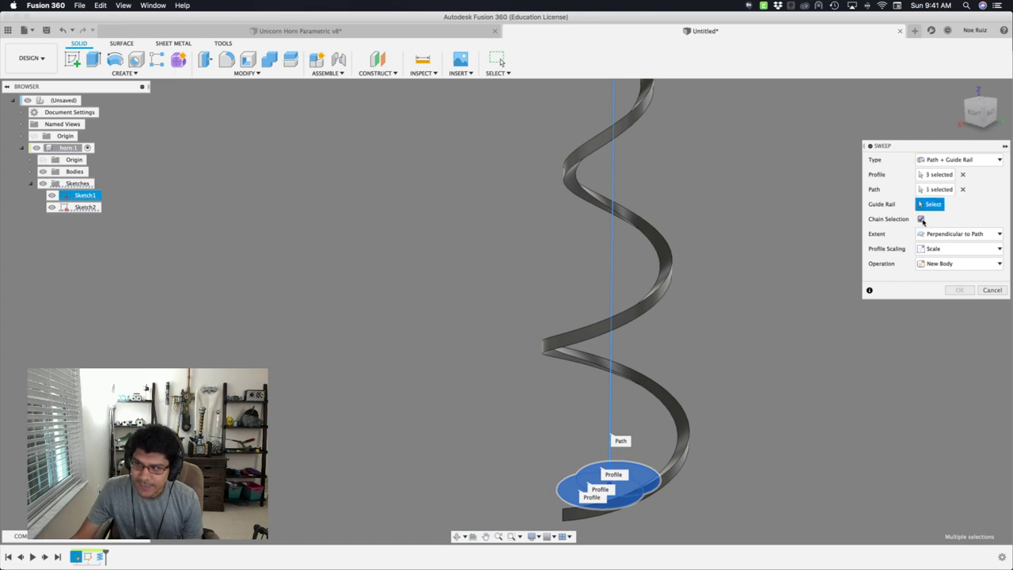
{"action": "scroll", "coordinate": [703, 448], "scroll_direction": "up", "scroll_amount": 8}
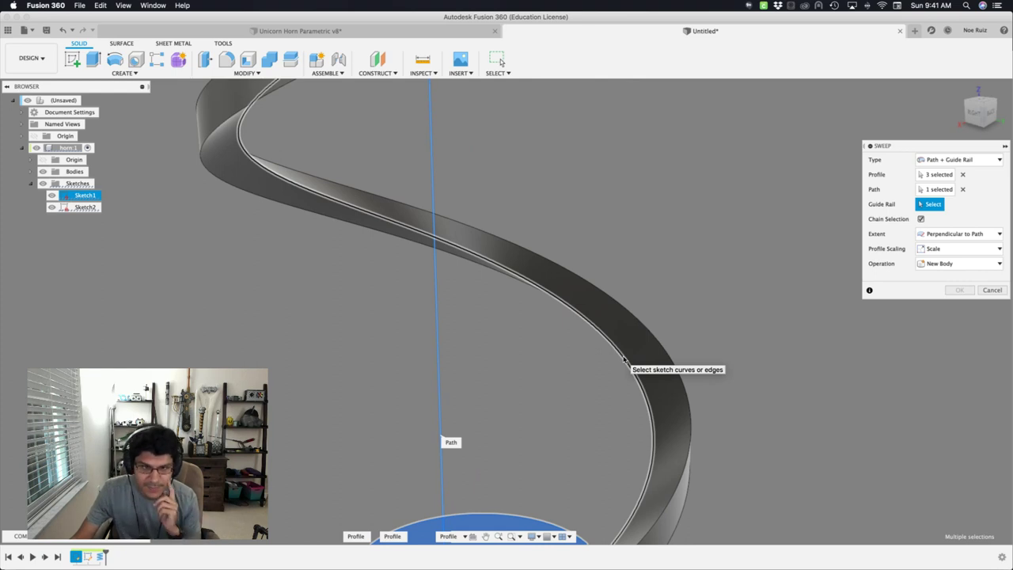
{"action": "left_click", "coordinate": [625, 360]}
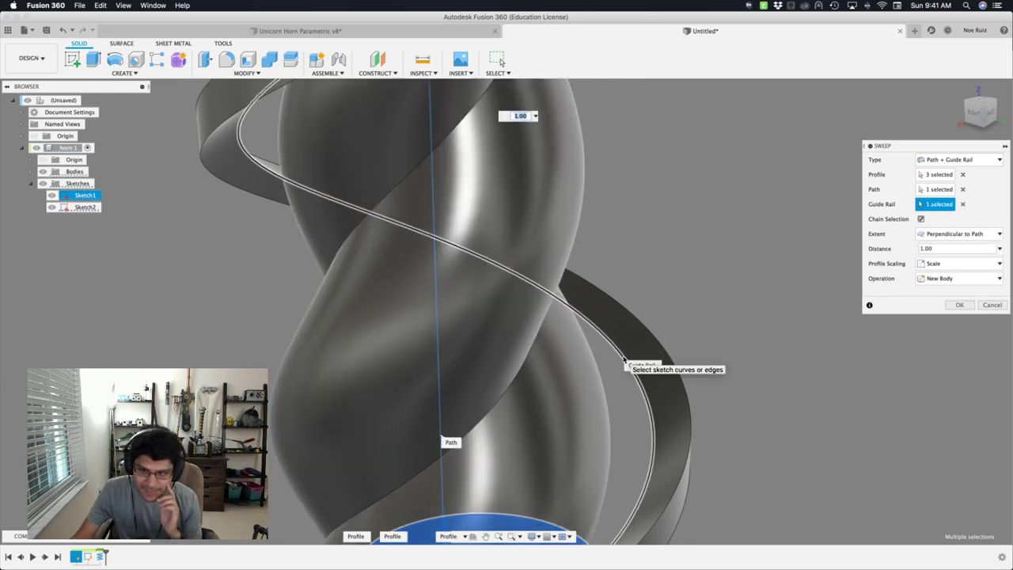
{"action": "scroll", "coordinate": [624, 360], "scroll_direction": "down", "scroll_amount": 5}
{"action": "scroll", "coordinate": [623, 360], "scroll_direction": "down", "scroll_amount": 5}
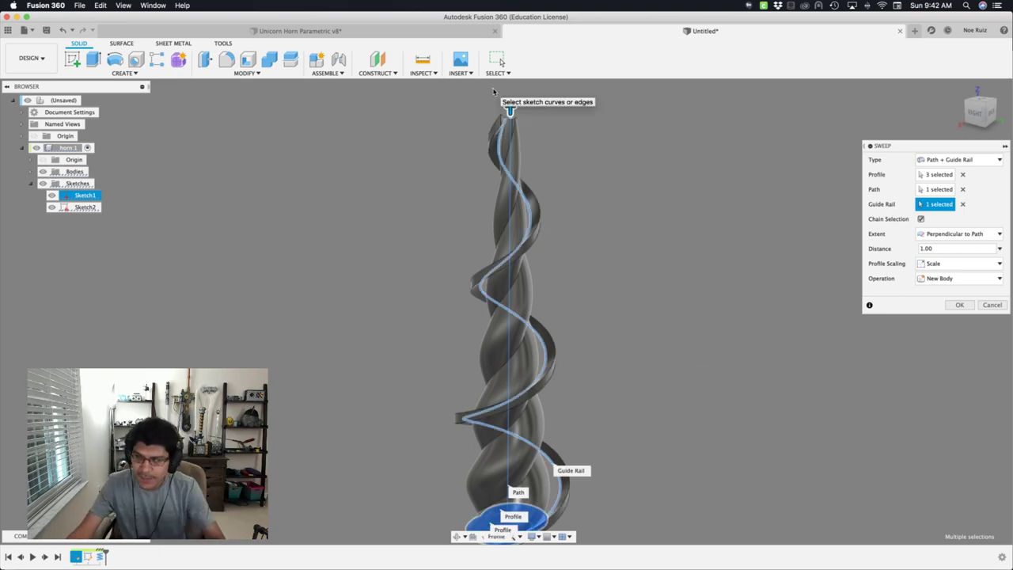
Set the sweep distance to 0.95 and create the twisted horn as a new body.
{"action": "left_click", "coordinate": [933, 248]}
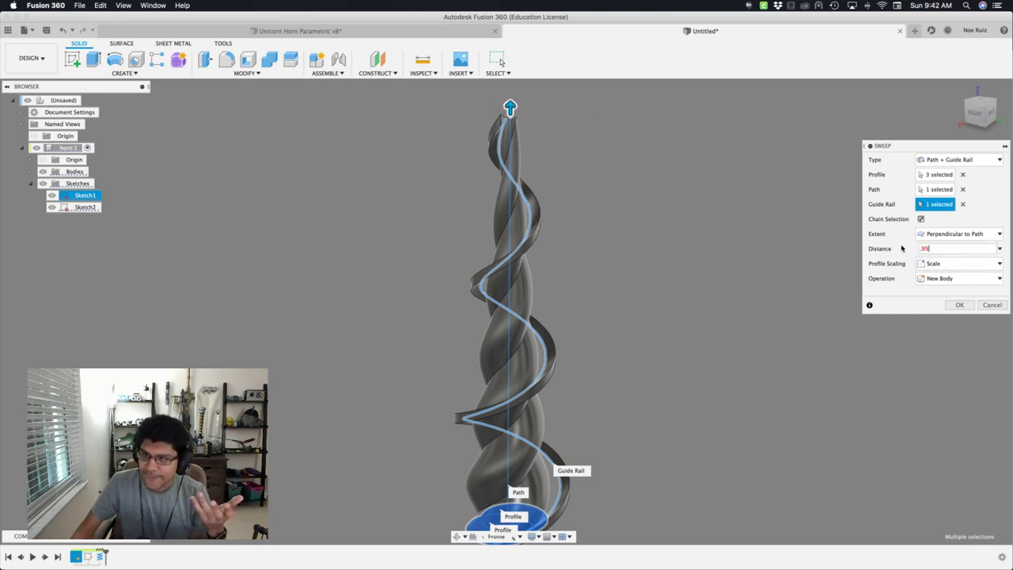
{"action": "type", "text": ".95"}
{"action": "key", "text": "Return"}
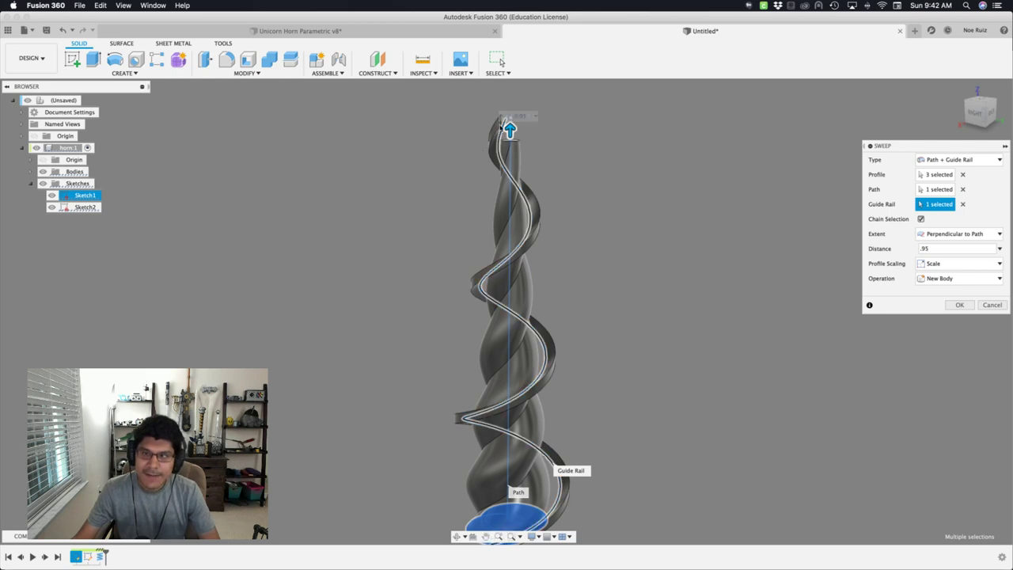
{"action": "scroll", "coordinate": [510, 126], "scroll_direction": "up", "scroll_amount": 6}
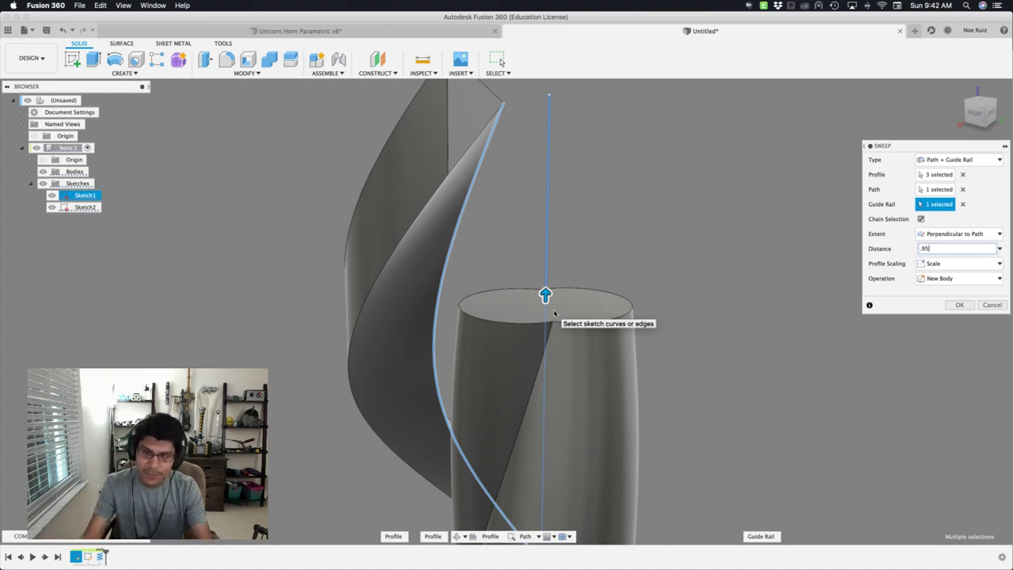
{"action": "left_click", "coordinate": [981, 249]}
{"action": "scroll", "coordinate": [599, 231], "scroll_direction": "down", "scroll_amount": 5}
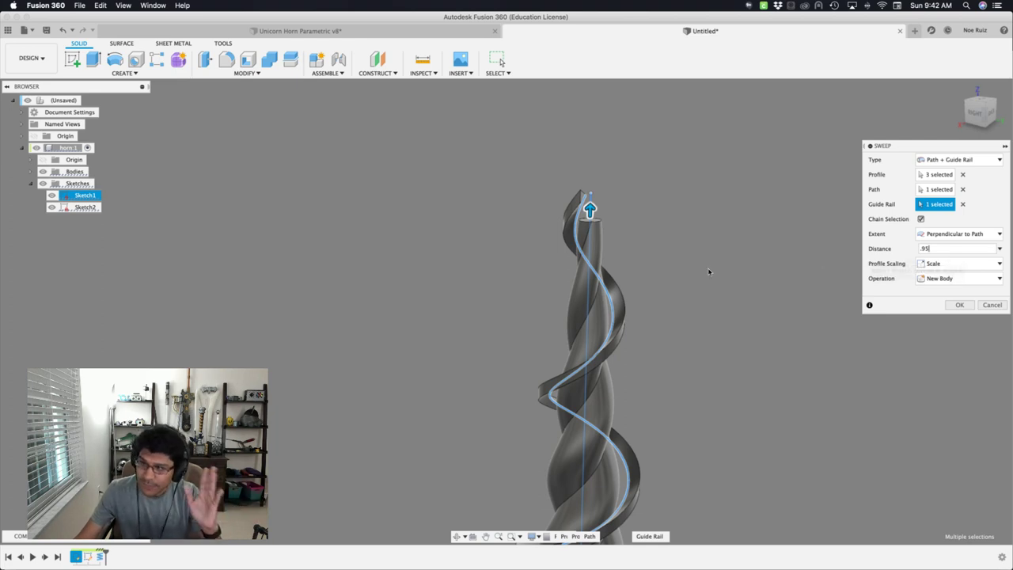
{"action": "scroll", "coordinate": [590, 149], "scroll_direction": "down", "scroll_amount": 4}
{"action": "scroll", "coordinate": [587, 222], "scroll_direction": "up", "scroll_amount": 3}
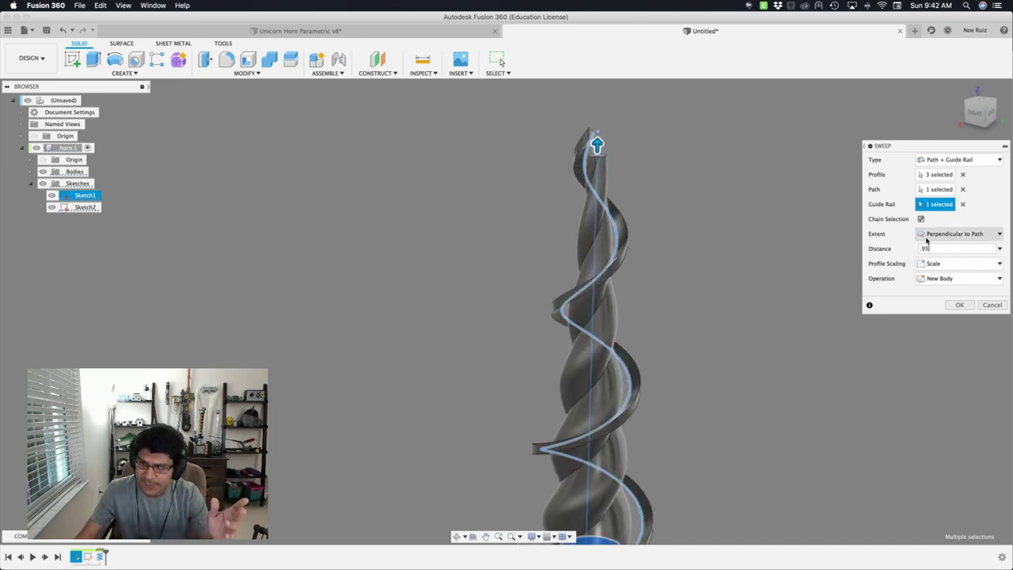
{"action": "left_click", "coordinate": [959, 305]}
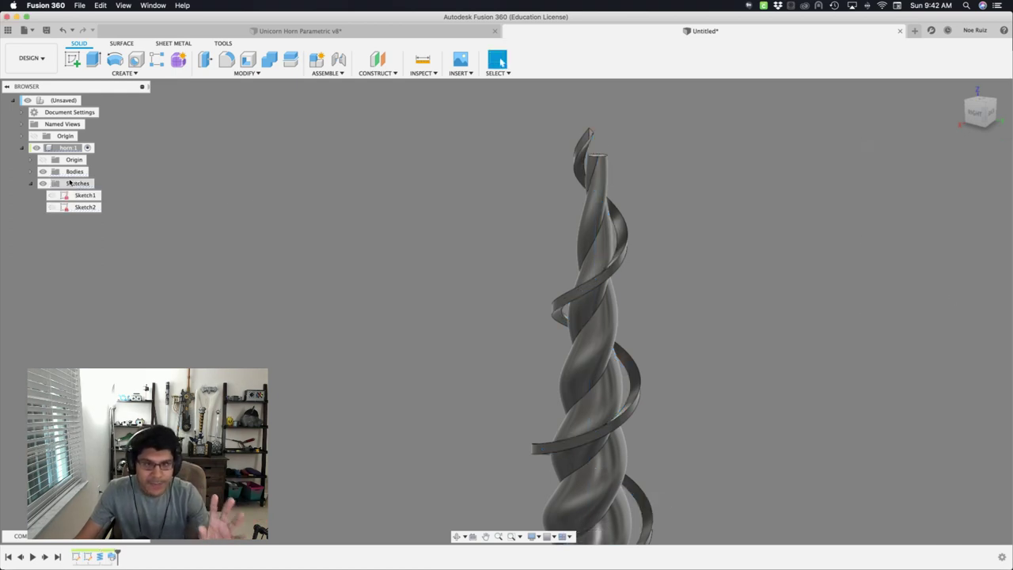
Hide the coil body, Body1, leaving only the twisted horn body displayed.
{"action": "left_click", "coordinate": [31, 172]}
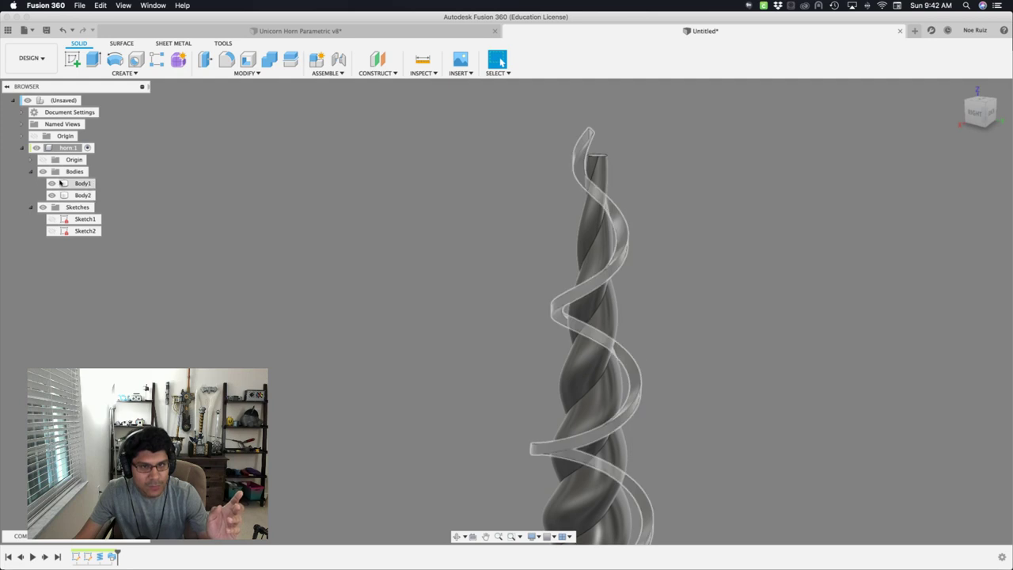
{"action": "left_click", "coordinate": [53, 183]}
{"action": "left_click", "coordinate": [52, 183]}
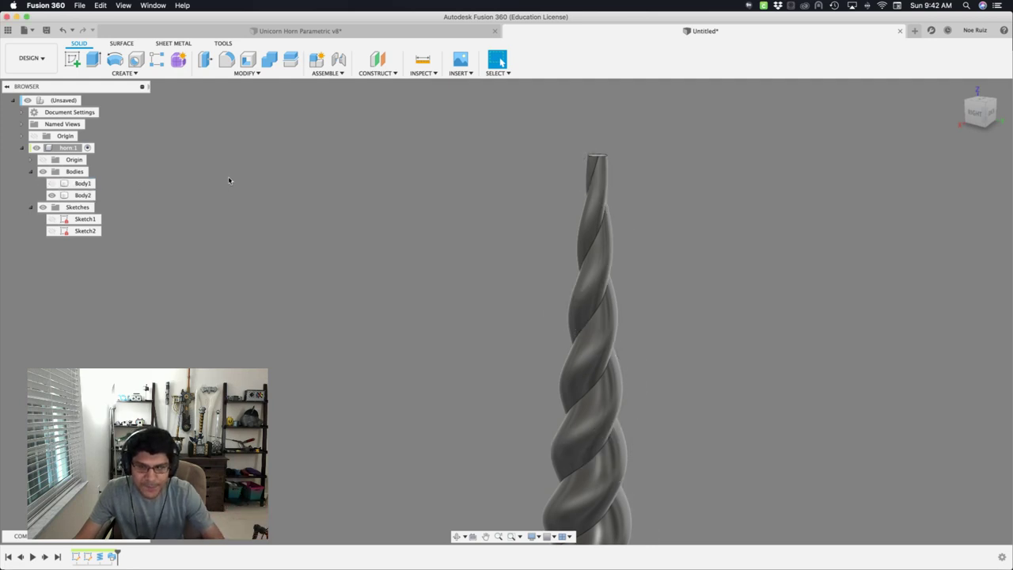
{"action": "scroll", "coordinate": [229, 181], "scroll_direction": "down", "scroll_amount": 3}
{"action": "scroll", "coordinate": [375, 215], "scroll_direction": "up", "scroll_amount": 3}
{"action": "scroll", "coordinate": [375, 215], "scroll_direction": "down", "scroll_amount": 2}
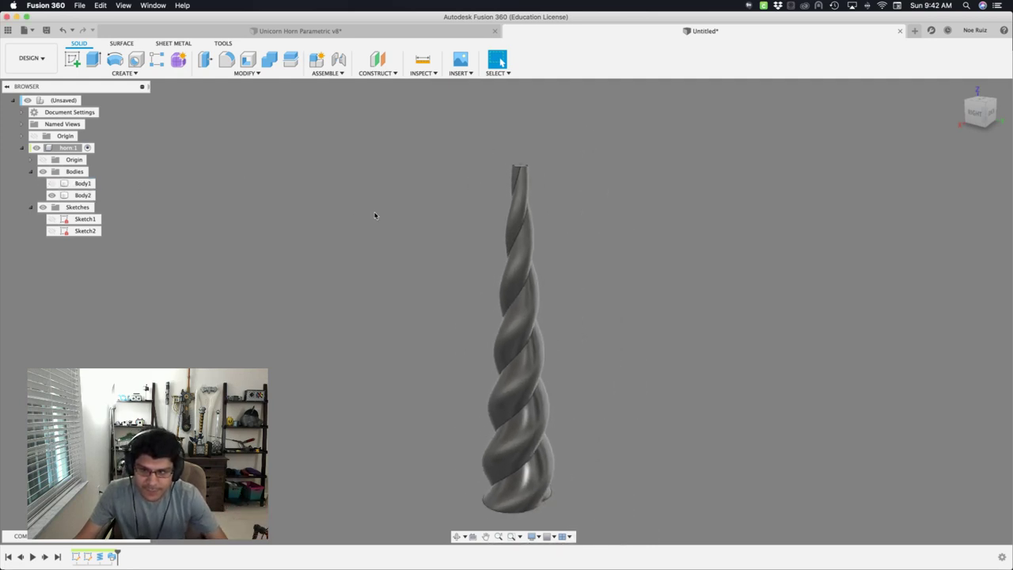
{"action": "scroll", "coordinate": [375, 214], "scroll_direction": "up", "scroll_amount": 1}
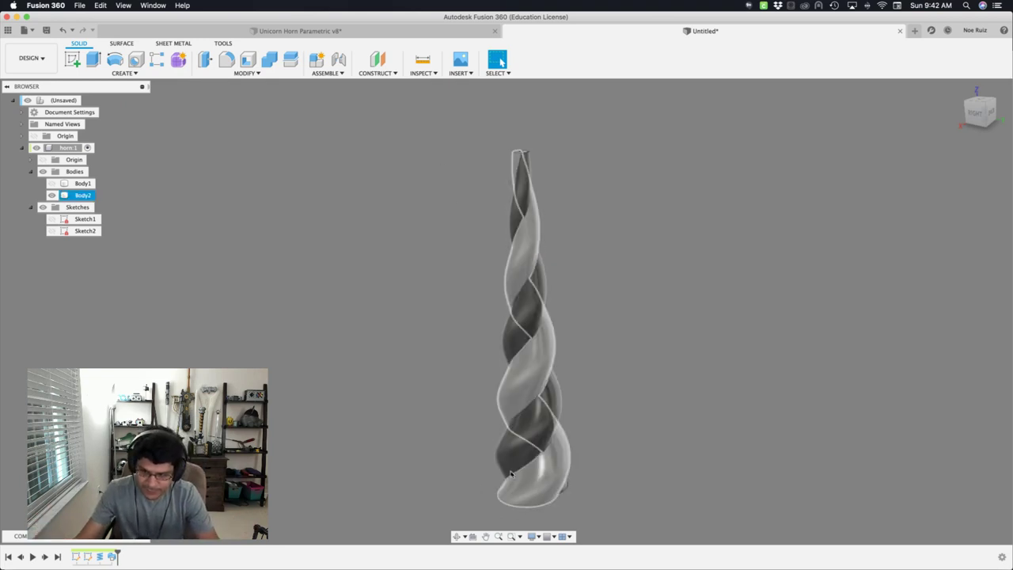
Apply the Plastic - Translucent Matte (White) appearance to the twisted horn body and review that appearance's settings.
{"action": "scroll", "coordinate": [503, 464], "scroll_direction": "up", "scroll_amount": 3}
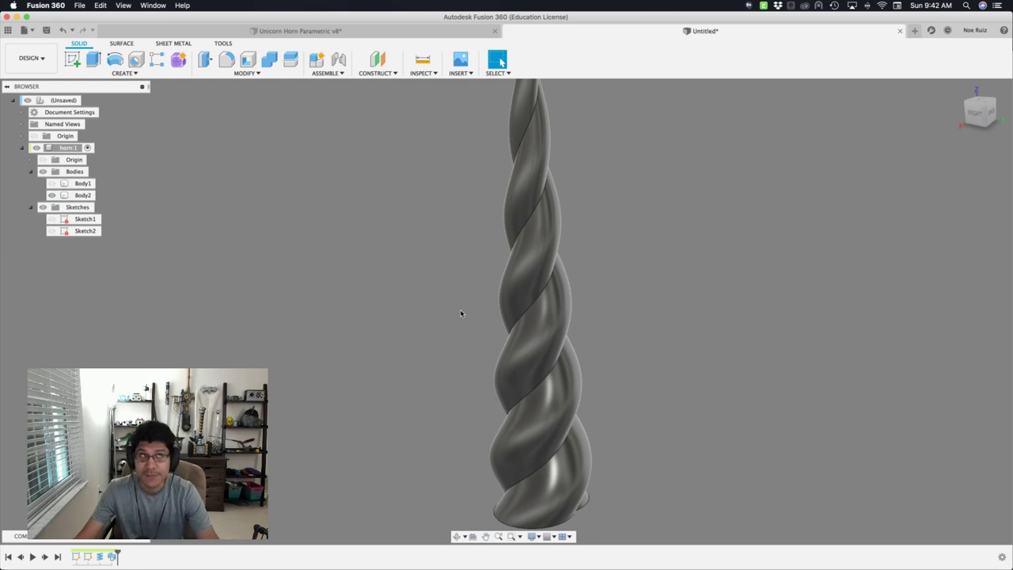
{"action": "key", "text": "a"}
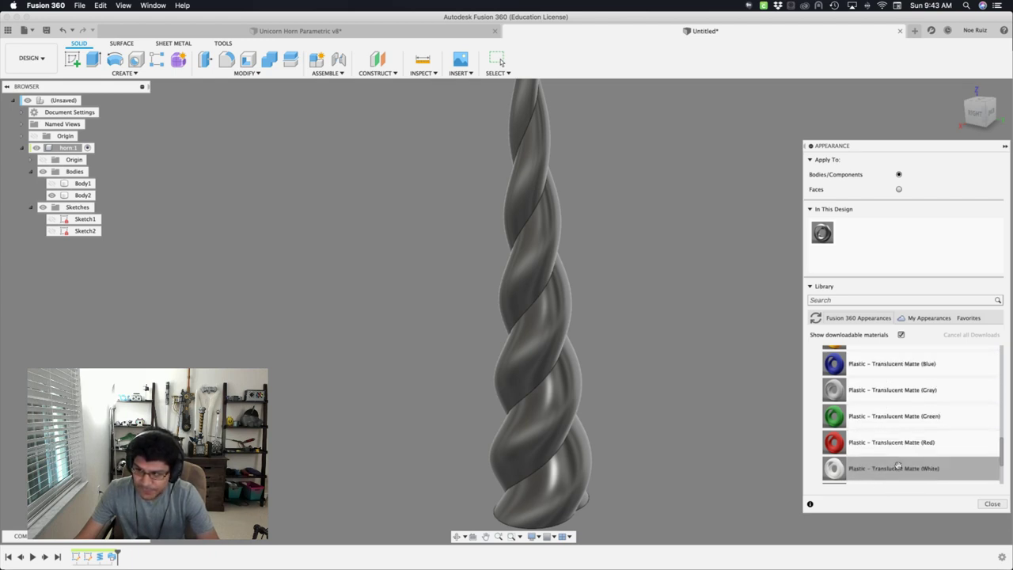
{"action": "left_click_drag", "start_coordinate": [779, 467], "coordinate": [543, 361]}
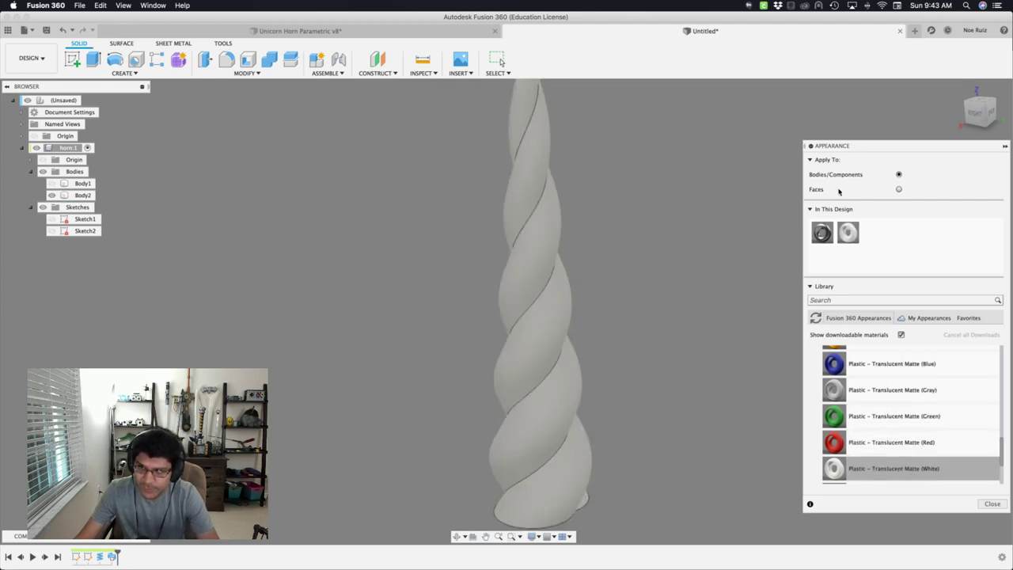
{"action": "right_click", "coordinate": [848, 234]}
{"action": "left_click", "coordinate": [860, 244]}
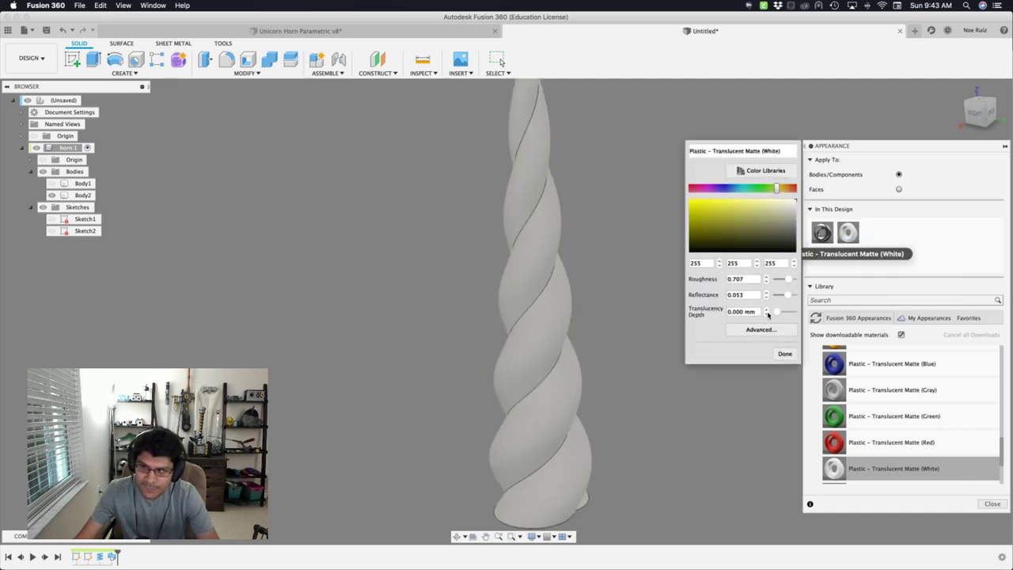
{"action": "left_click", "coordinate": [783, 353]}
{"action": "left_click", "coordinate": [990, 504]}
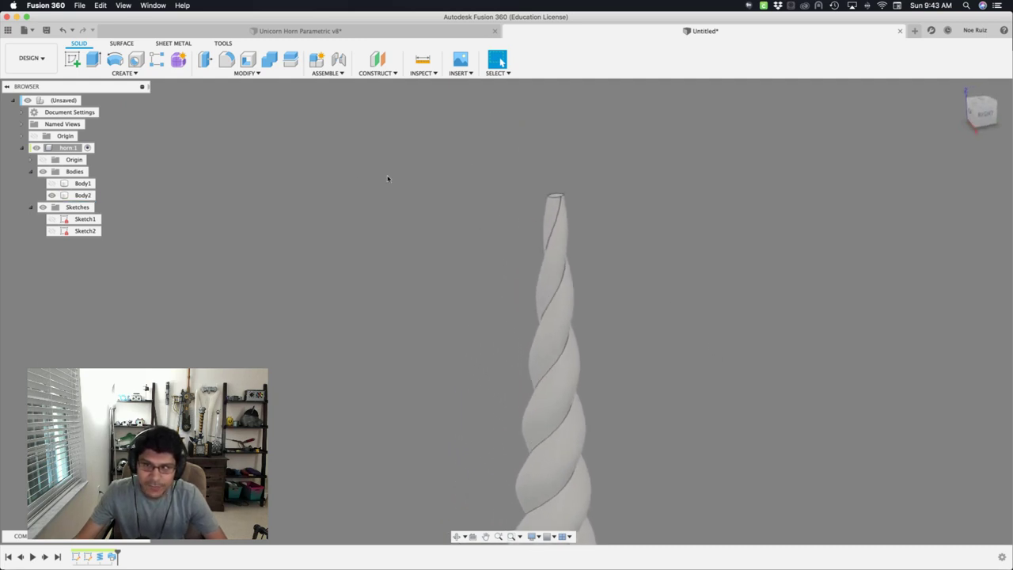
Create an offset construction plane 1 mm above the flat face at the horn's tip.
{"action": "scroll", "coordinate": [502, 206], "scroll_direction": "up", "scroll_amount": 5}
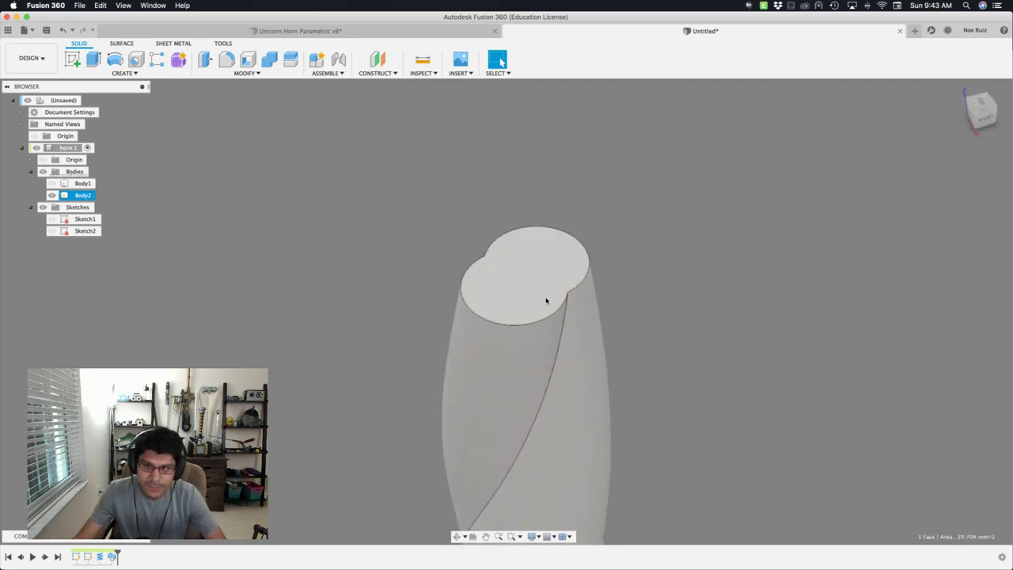
{"action": "left_click", "coordinate": [377, 67]}
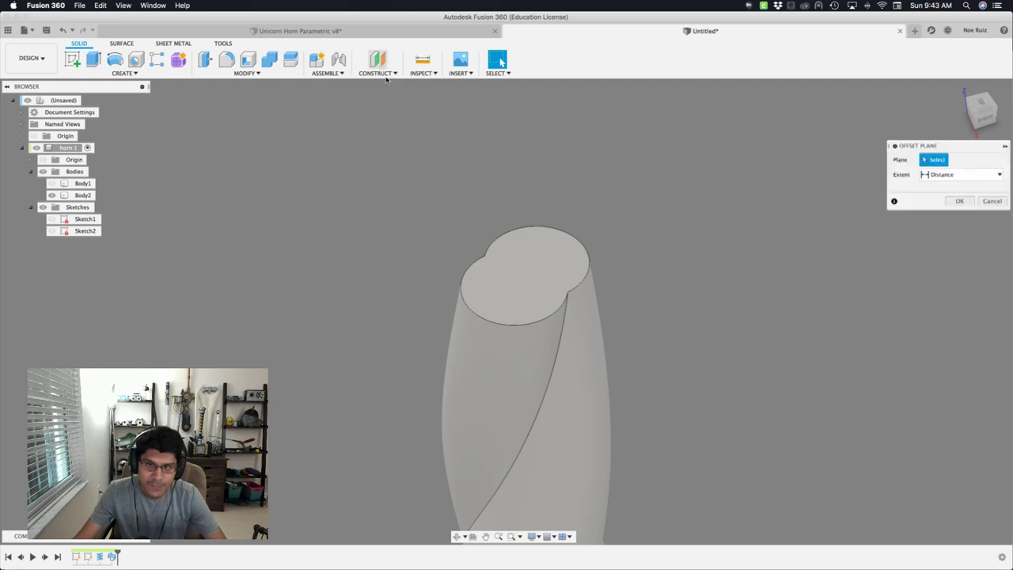
{"action": "left_click", "coordinate": [539, 282]}
{"action": "key", "text": "Return"}
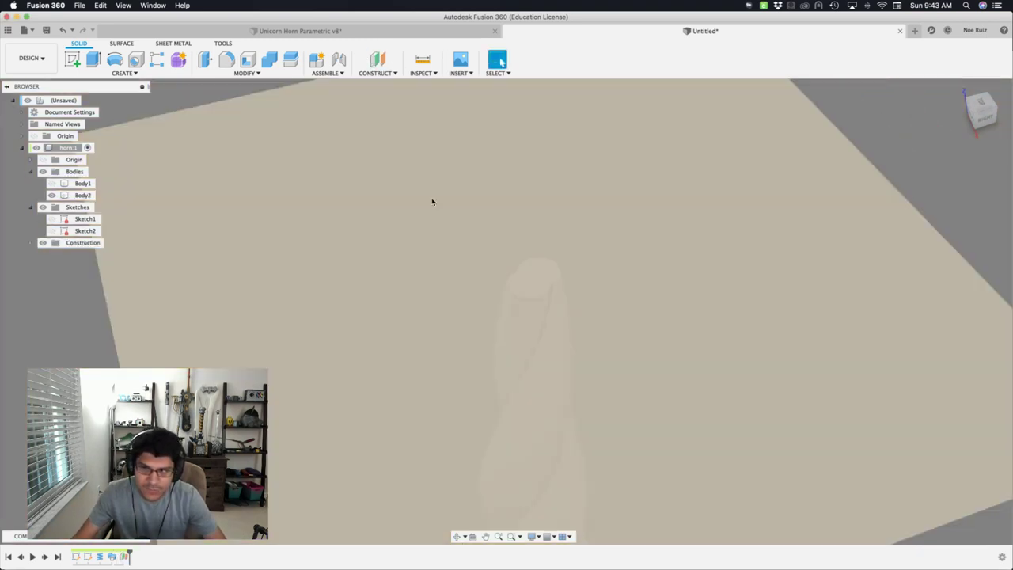
Sketch a 6 mm diameter circle centred on the origin on the offset plane above the horn's tip and finish the sketch.
{"action": "left_click", "coordinate": [431, 201]}
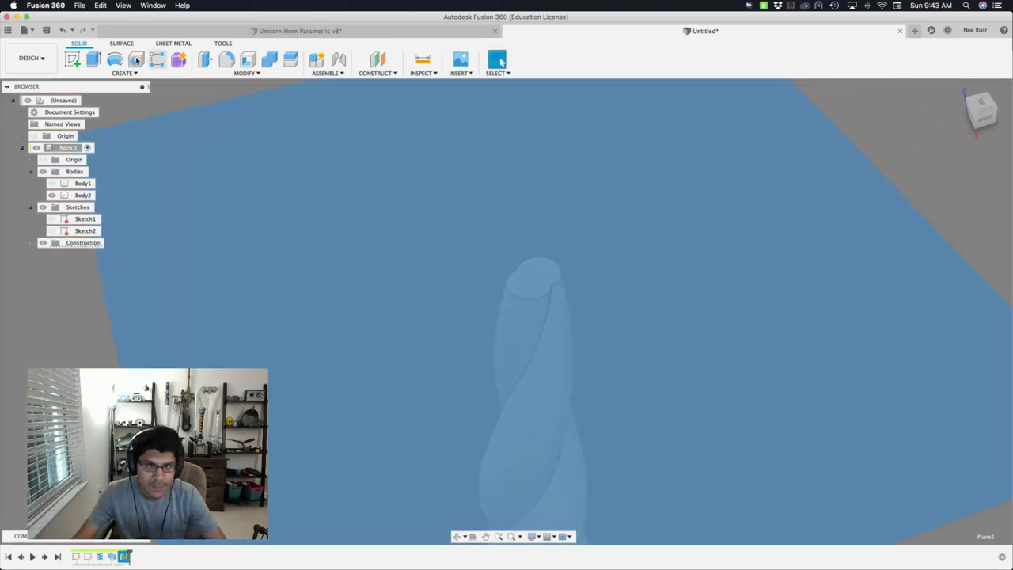
{"action": "left_click", "coordinate": [72, 60]}
{"action": "key", "text": "c"}
{"action": "scroll", "coordinate": [616, 319], "scroll_direction": "up", "scroll_amount": 5}
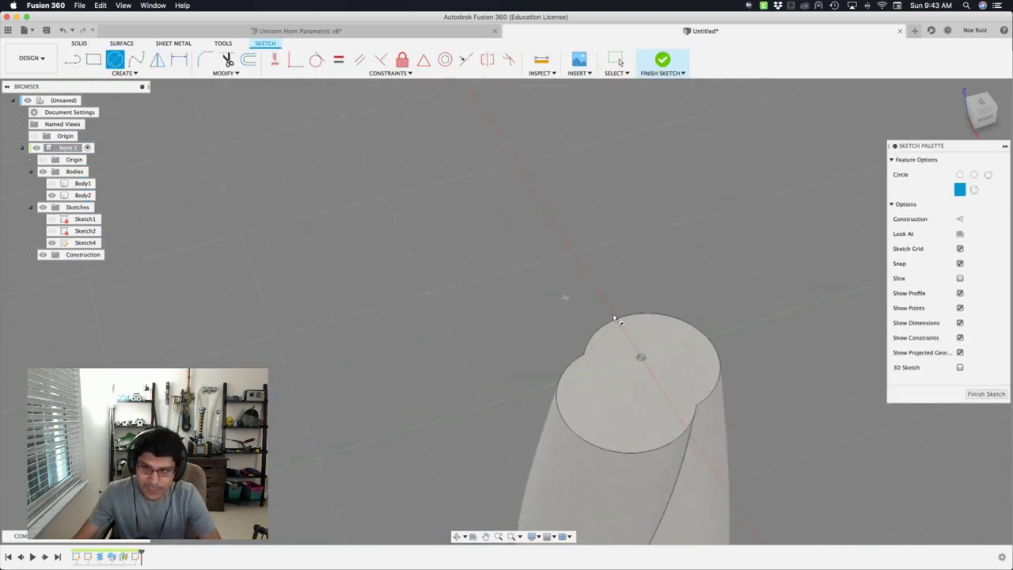
{"action": "left_click", "coordinate": [642, 357]}
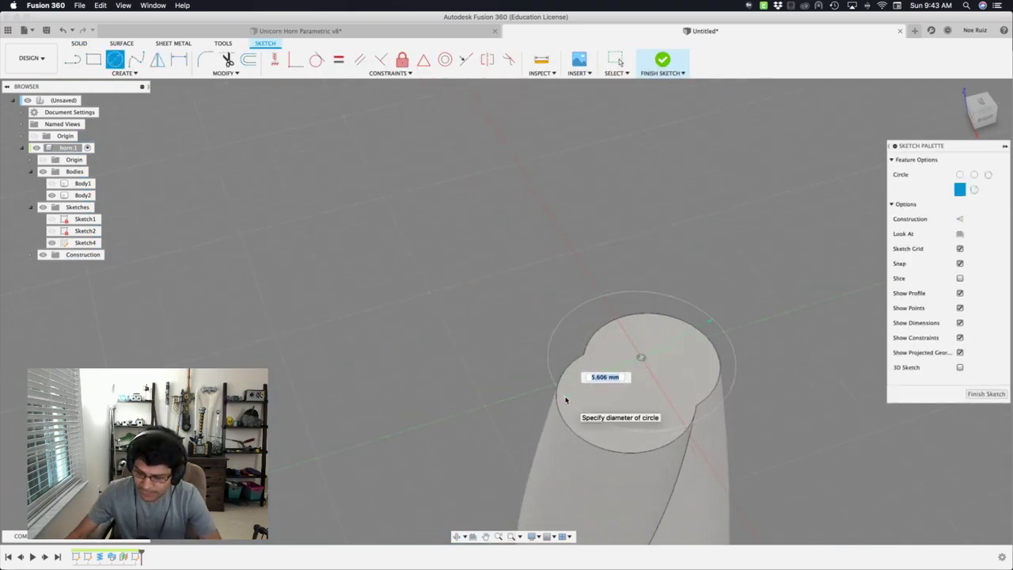
{"action": "type", "text": "6"}
{"action": "key", "text": "Return"}
{"action": "key", "text": "Escape"}
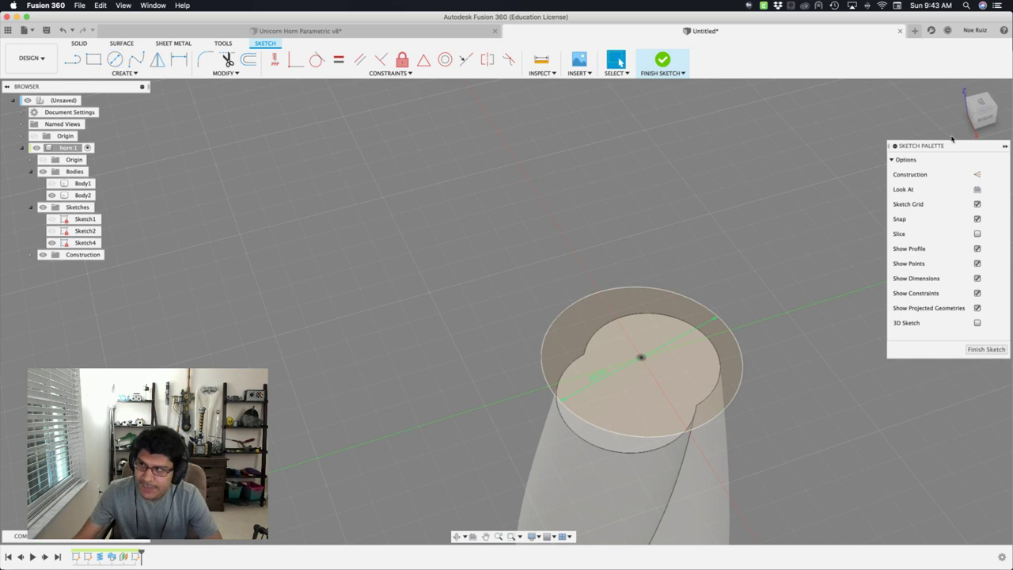
{"action": "left_click", "coordinate": [979, 107]}
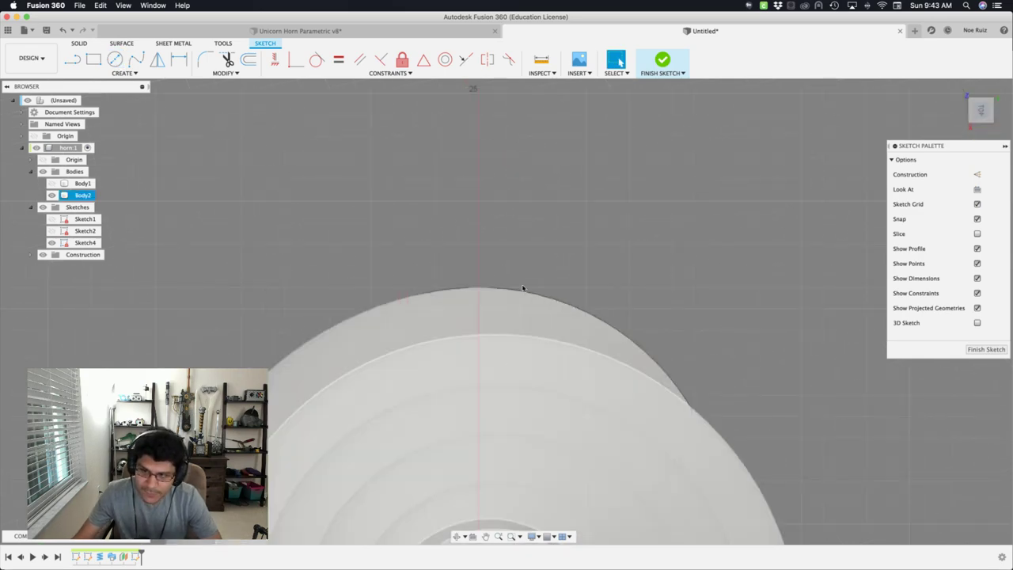
{"action": "scroll", "coordinate": [475, 420], "scroll_direction": "up", "scroll_amount": 3}
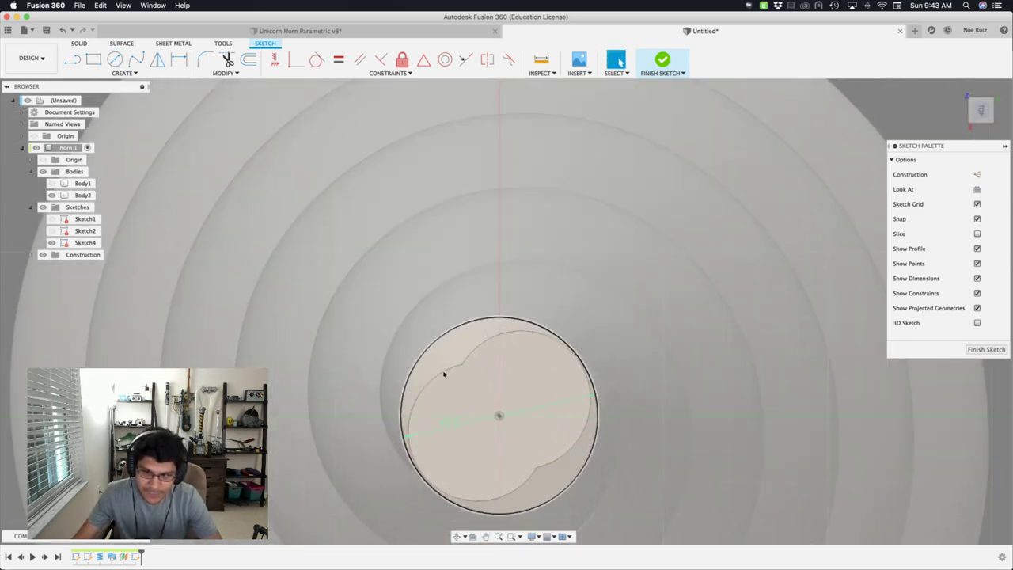
{"action": "scroll", "coordinate": [494, 328], "scroll_direction": "down", "scroll_amount": 4}
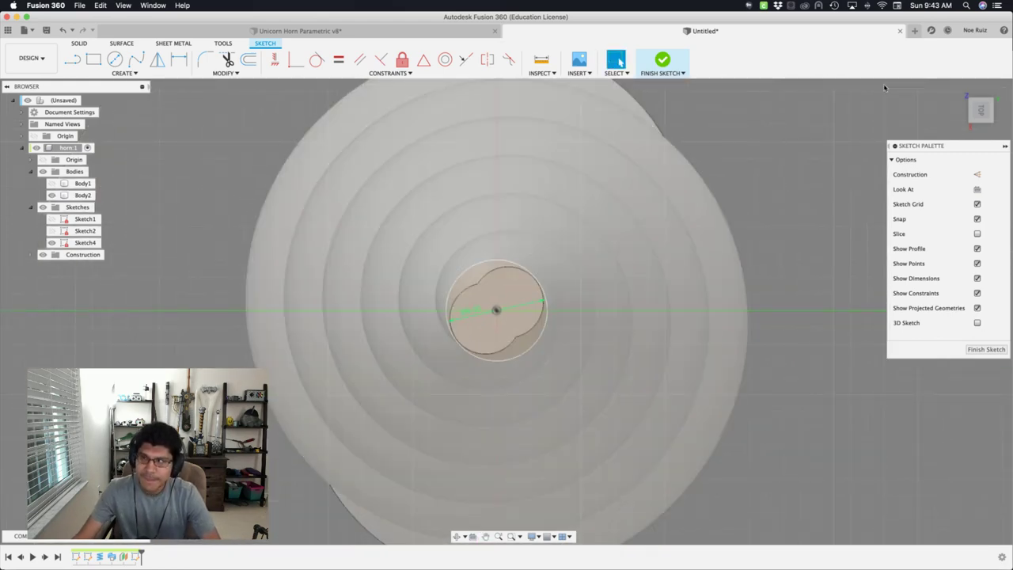
{"action": "left_click", "coordinate": [665, 60]}
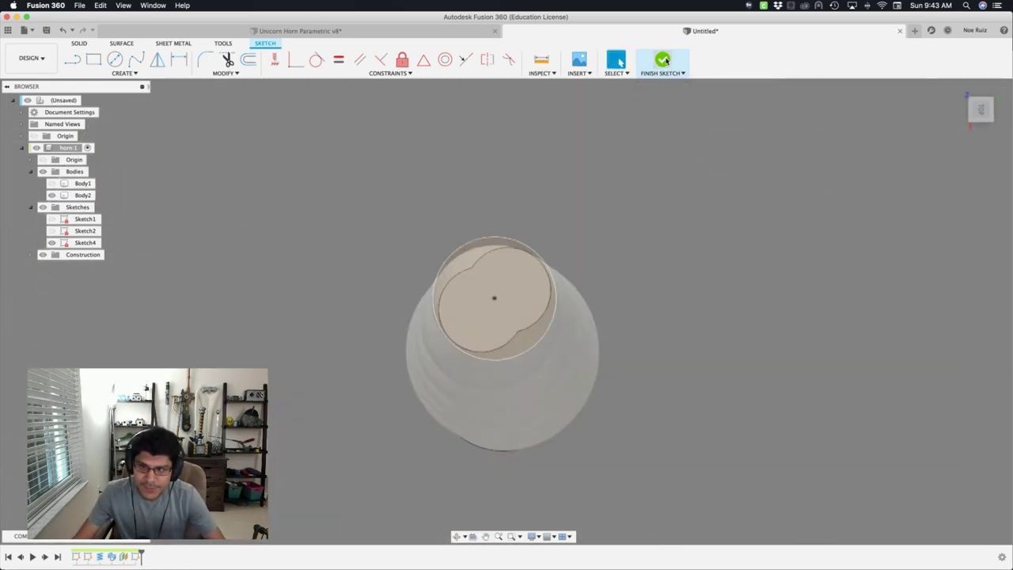
Loft from the horn's flat tip face to the 6 mm circle, joining the result to the horn body.
{"action": "left_click", "coordinate": [443, 267]}
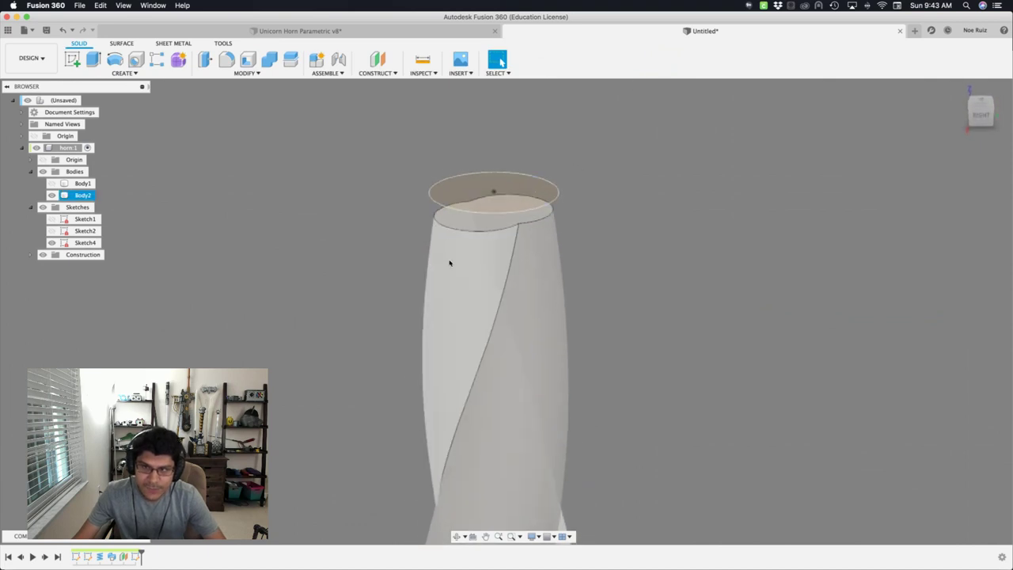
{"action": "left_click", "coordinate": [447, 187]}
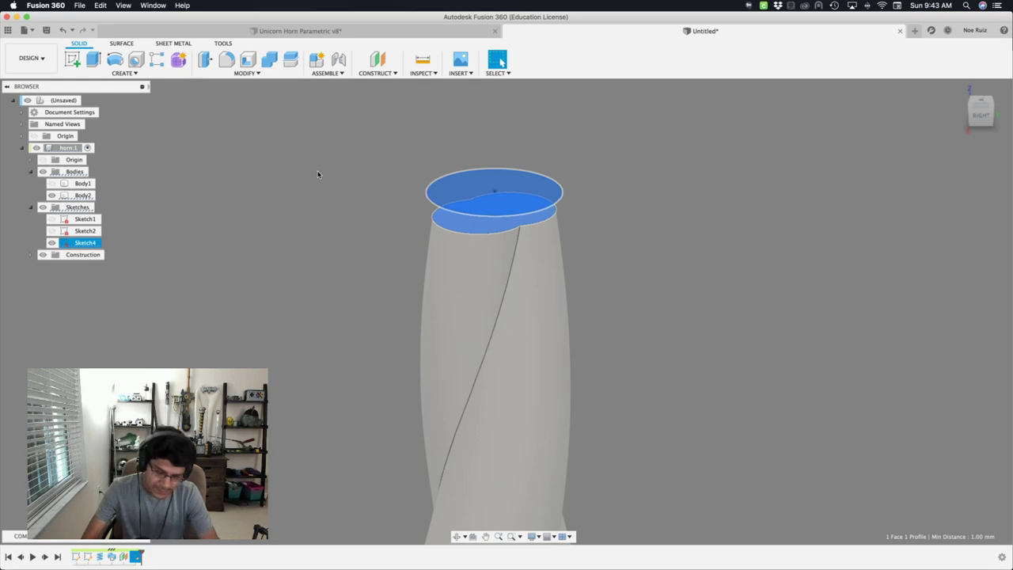
{"action": "type", "text": "sloft"}
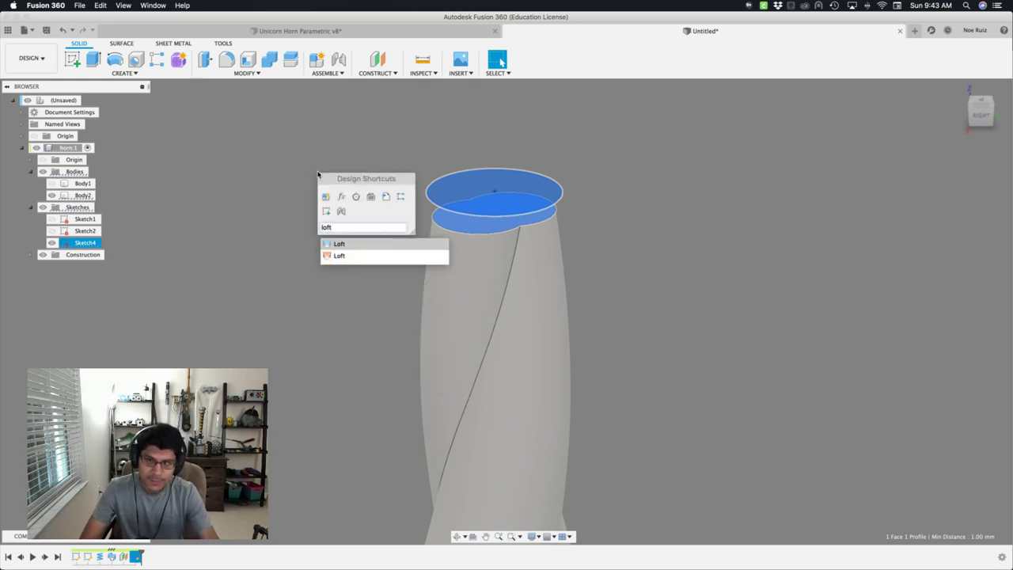
{"action": "key", "text": "Return"}
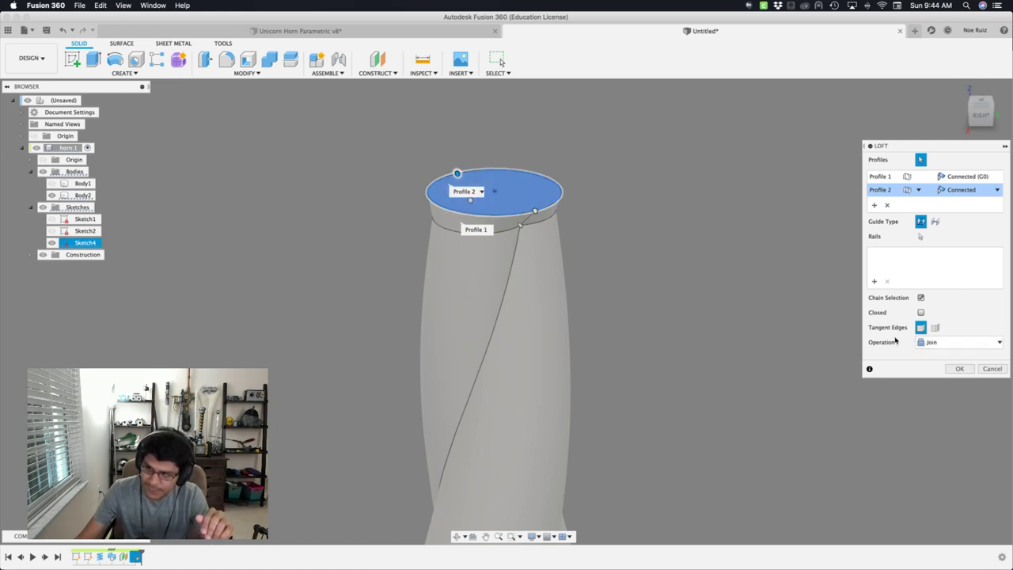
{"action": "left_click", "coordinate": [958, 370]}
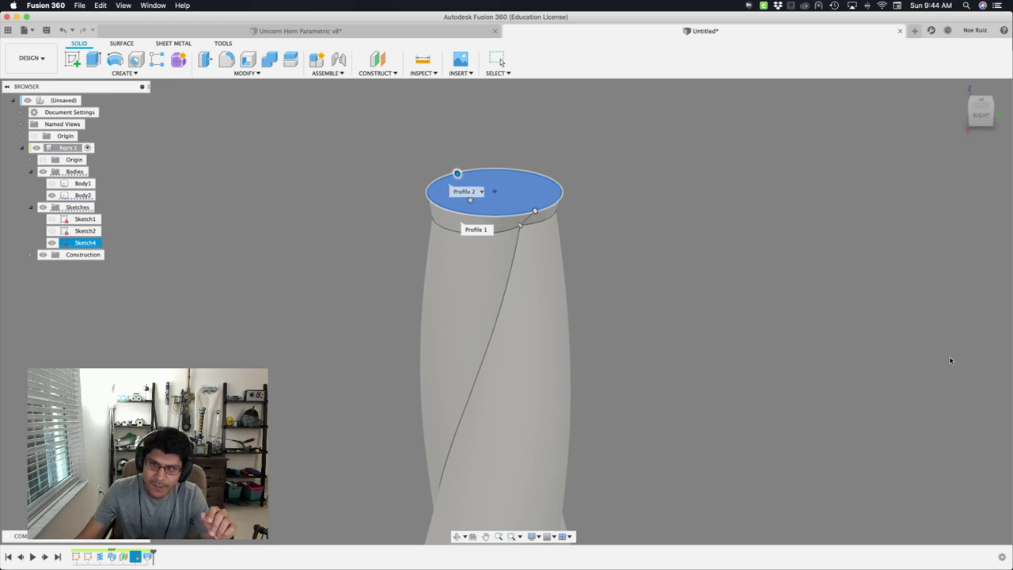
Extrude the circular face on top of the loft upward 4.5 mm, joined to the horn body.
{"action": "left_click", "coordinate": [499, 200]}
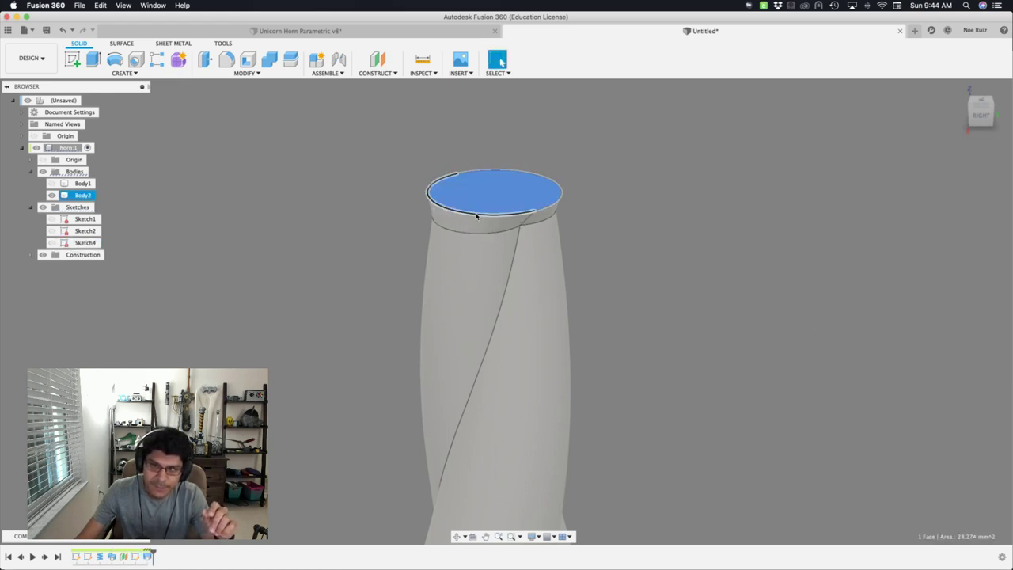
{"action": "left_click", "coordinate": [477, 215]}
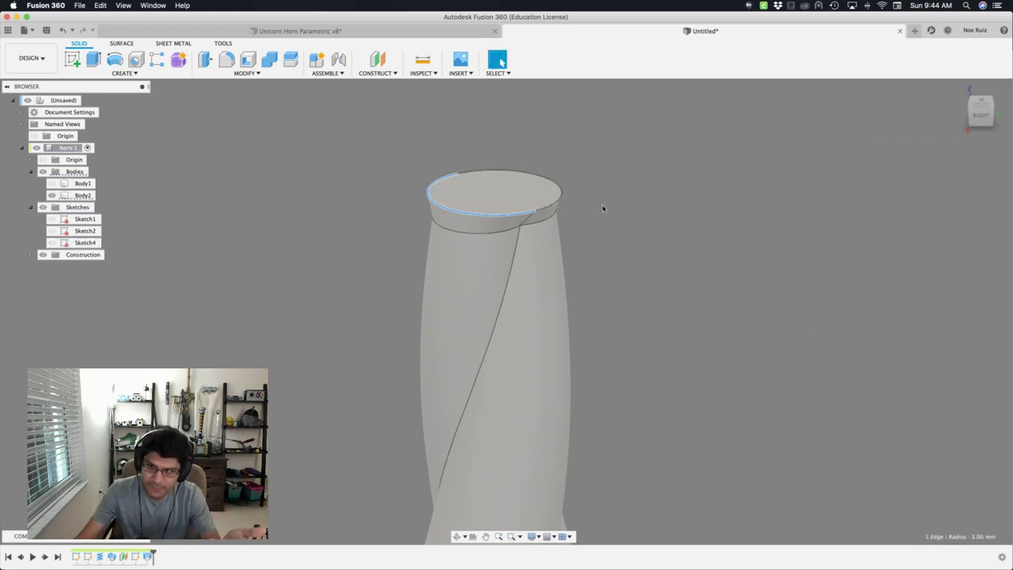
{"action": "left_click", "coordinate": [511, 187]}
{"action": "middle_click_drag", "start_coordinate": [567, 172], "coordinate": [615, 213]}
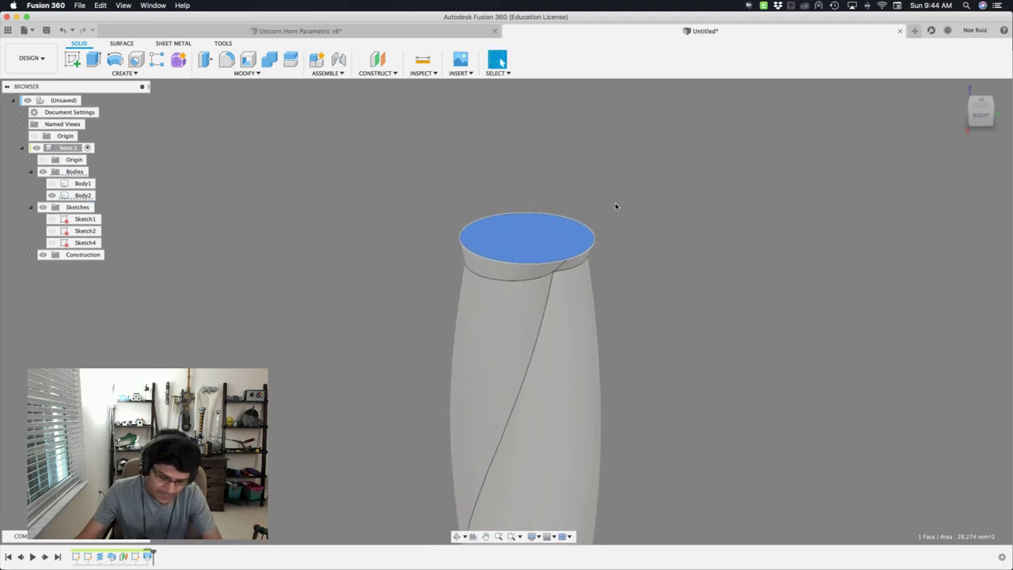
{"action": "key", "text": "e"}
{"action": "left_click_drag", "start_coordinate": [544, 206], "coordinate": [544, 137]}
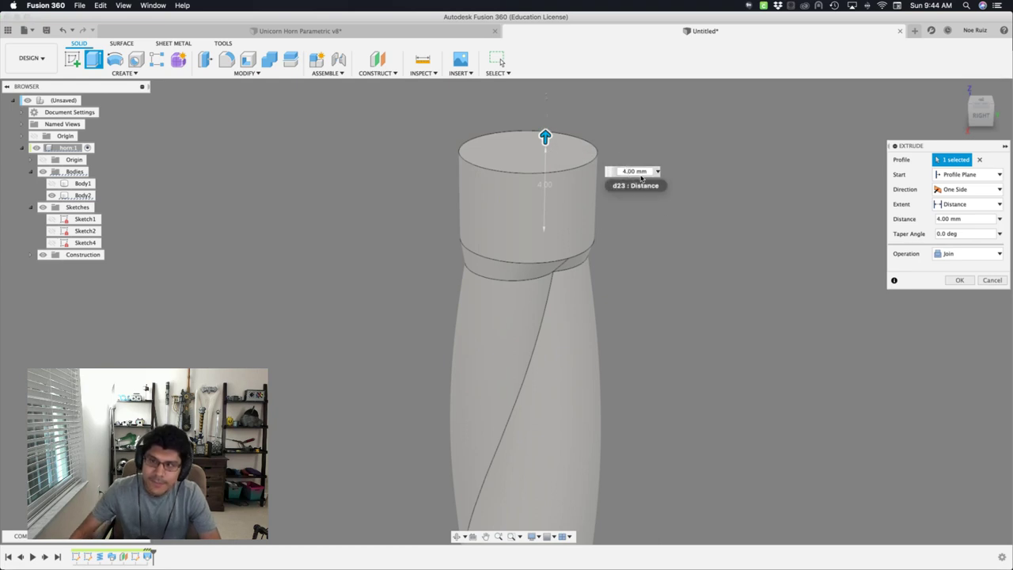
{"action": "key", "text": "Return"}
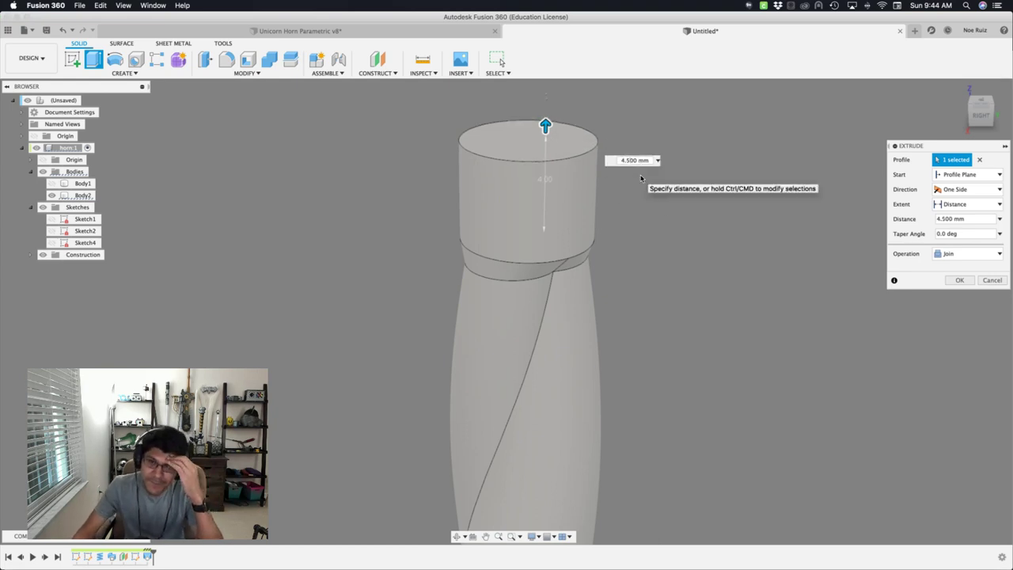
{"action": "key", "text": "Return"}
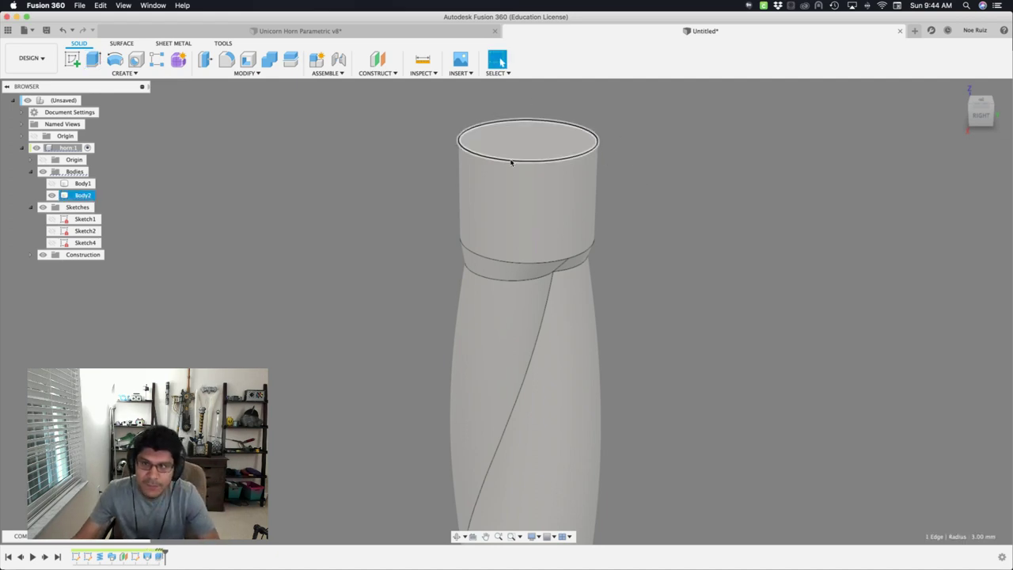
Fillet the upper circular edge of the extruded tip so that it forms a rounded dome.
{"action": "key", "text": "f"}
{"action": "scroll", "coordinate": [504, 143], "scroll_direction": "up", "scroll_amount": 3}
{"action": "left_click_drag", "start_coordinate": [514, 175], "coordinate": [529, 202]}
{"action": "key", "text": "Return"}
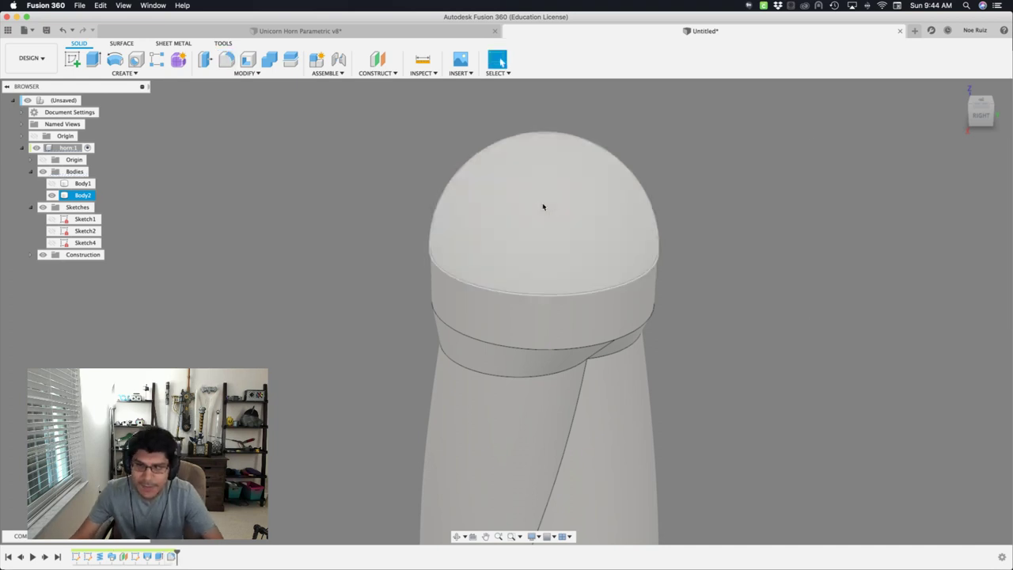
Delete the two lofted side faces between the twisted horn and the cylindrical tip so the surrounding surfaces blend together.
{"action": "scroll", "coordinate": [380, 228], "scroll_direction": "down", "scroll_amount": 5}
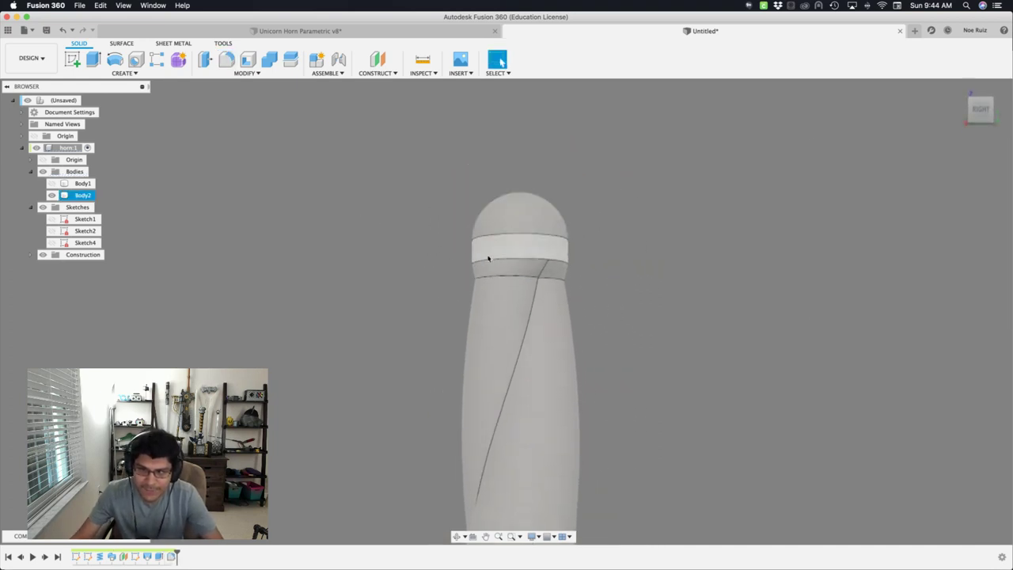
{"action": "scroll", "coordinate": [407, 281], "scroll_direction": "right", "scroll_amount": 8, "text": "shift"}
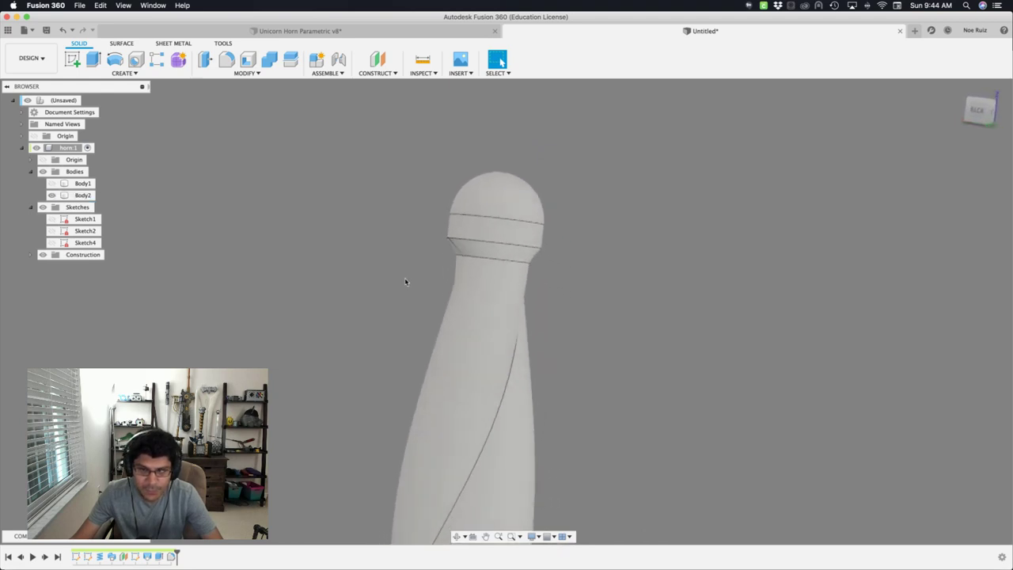
{"action": "scroll", "coordinate": [404, 281], "scroll_direction": "right", "scroll_amount": 2, "text": "shift"}
{"action": "scroll", "coordinate": [516, 239], "scroll_direction": "up", "scroll_amount": 3}
{"action": "scroll", "coordinate": [517, 237], "scroll_direction": "down", "scroll_amount": 1}
{"action": "scroll", "coordinate": [445, 209], "scroll_direction": "right", "scroll_amount": 2, "text": "shift"}
{"action": "scroll", "coordinate": [444, 212], "scroll_direction": "right", "scroll_amount": 2, "text": "shift"}
{"action": "left_click", "coordinate": [513, 235]}
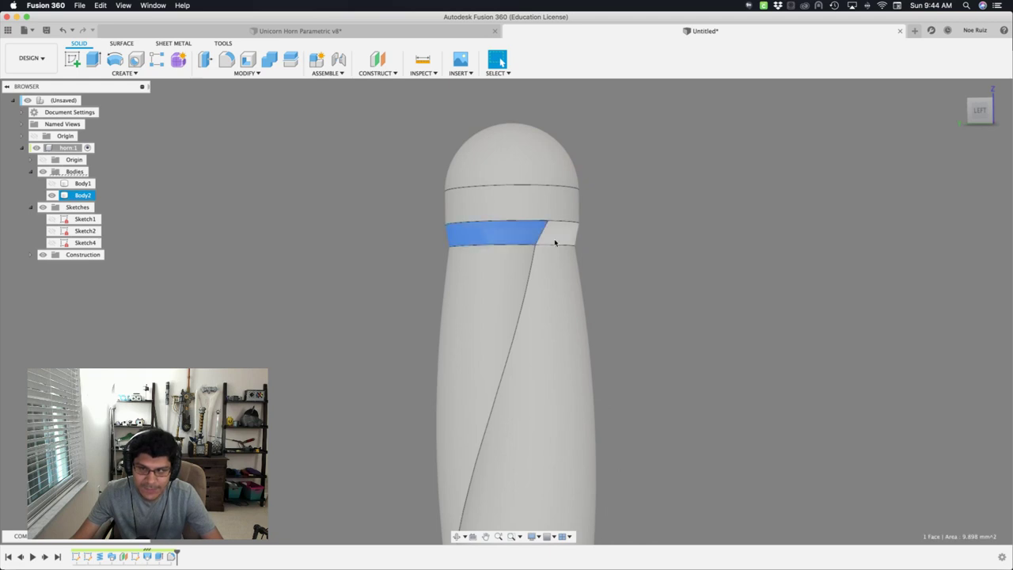
{"action": "left_click", "coordinate": [558, 240]}
{"action": "scroll", "coordinate": [691, 256], "scroll_direction": "left", "scroll_amount": 3, "text": "shift"}
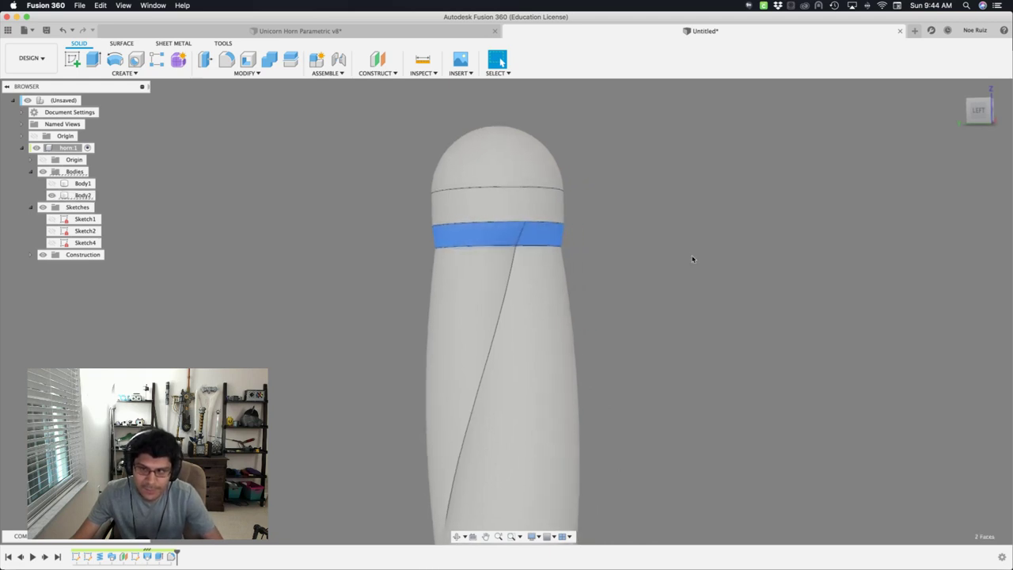
{"action": "scroll", "coordinate": [691, 258], "scroll_direction": "left", "scroll_amount": 10, "text": "shift"}
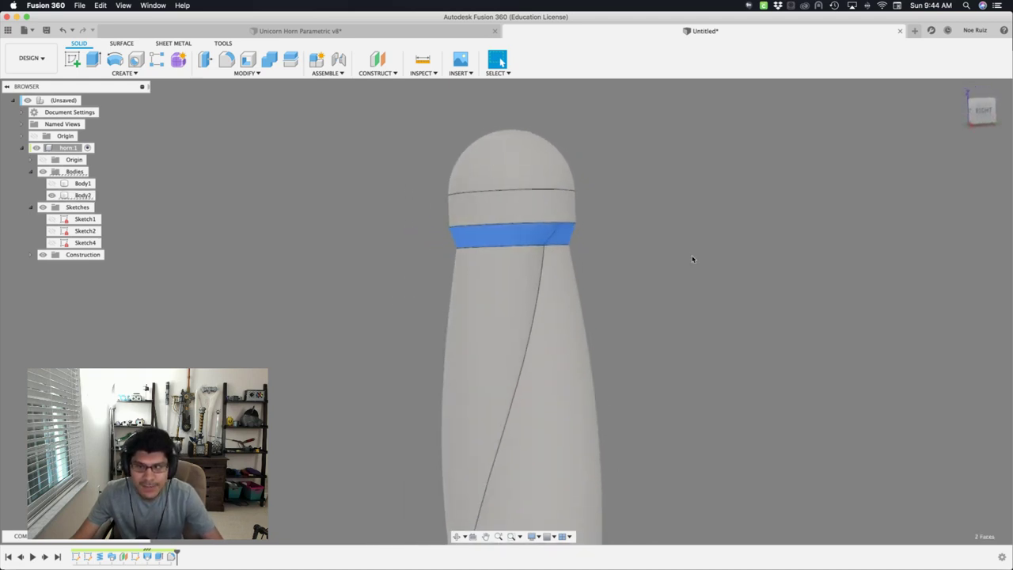
{"action": "scroll", "coordinate": [691, 257], "scroll_direction": "right", "scroll_amount": 2, "text": "shift"}
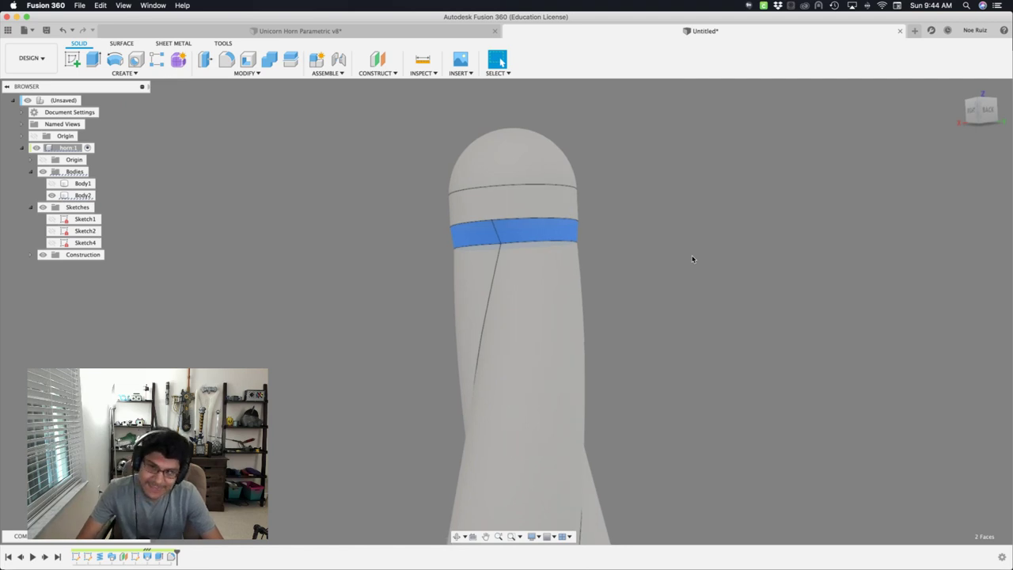
{"action": "key", "text": "Delete"}
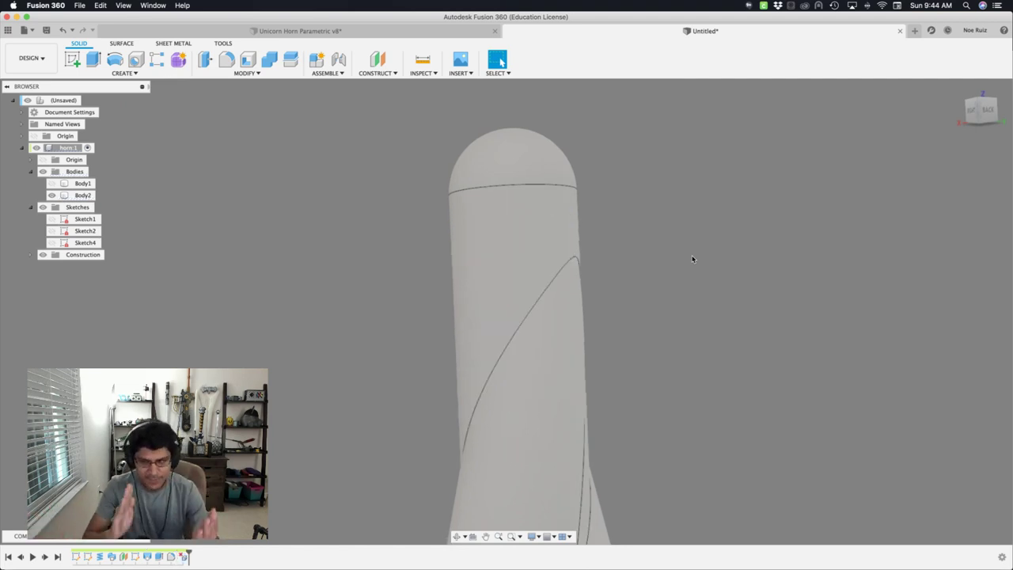
Examine the blended tip from several sides and check the radius of its cylindrical side face.
{"action": "scroll", "coordinate": [692, 259], "scroll_direction": "down", "scroll_amount": 3}
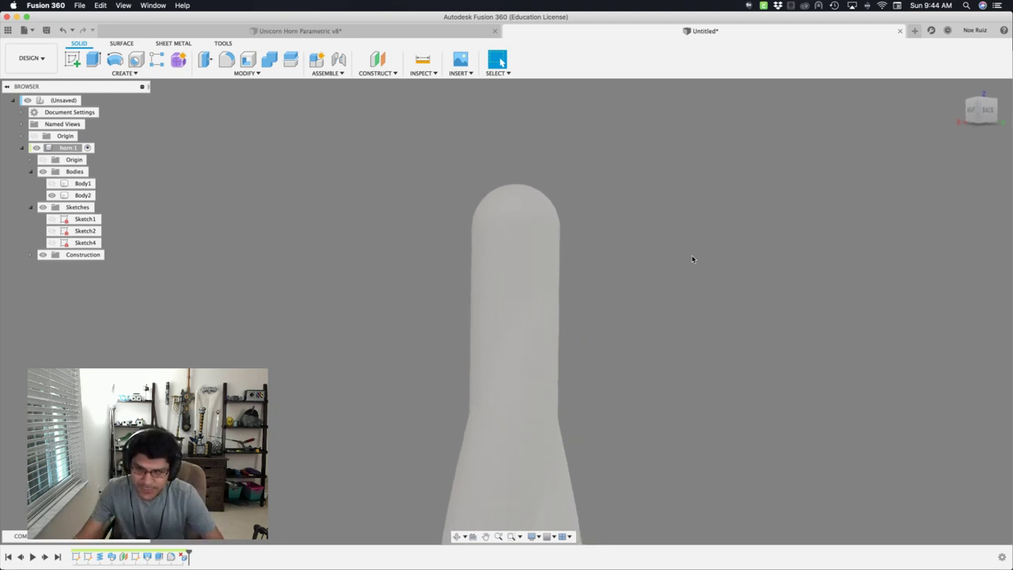
{"action": "left_click", "coordinate": [533, 536]}
{"action": "mouse_move", "coordinate": [556, 461]}
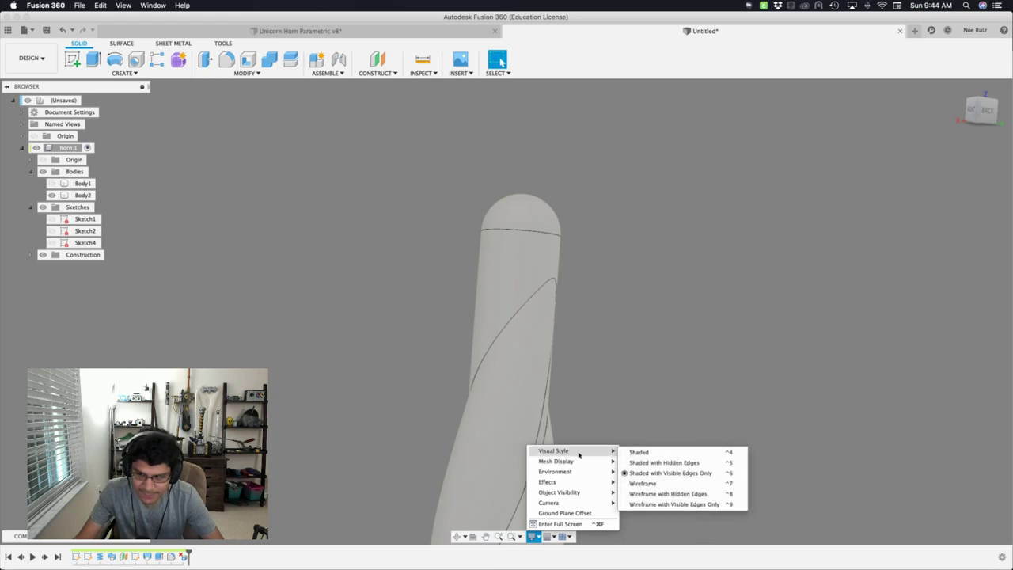
{"action": "left_click", "coordinate": [656, 307]}
{"action": "middle_click_drag", "start_coordinate": [652, 306], "coordinate": [623, 306], "text": "shift"}
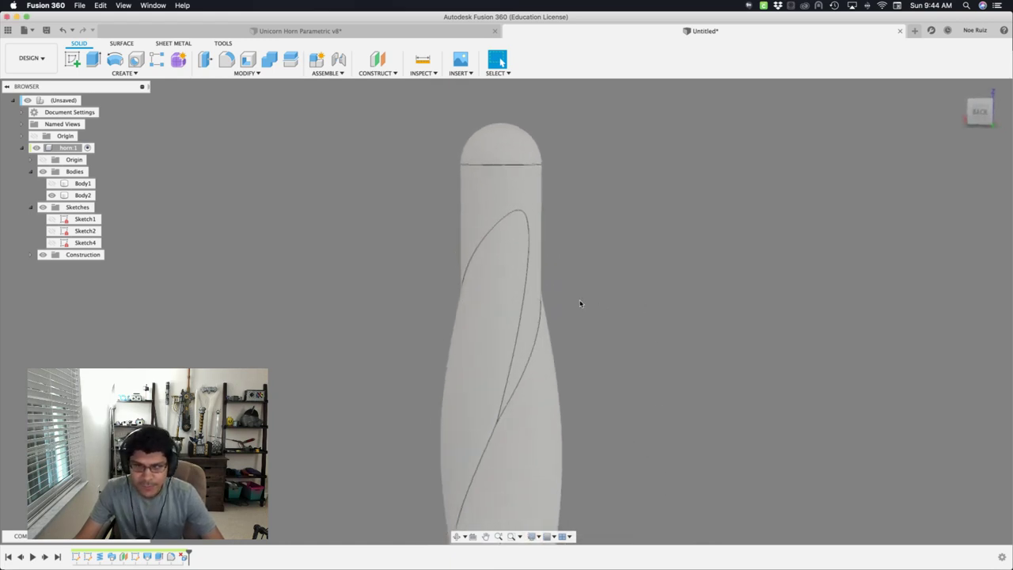
{"action": "left_click", "coordinate": [543, 389]}
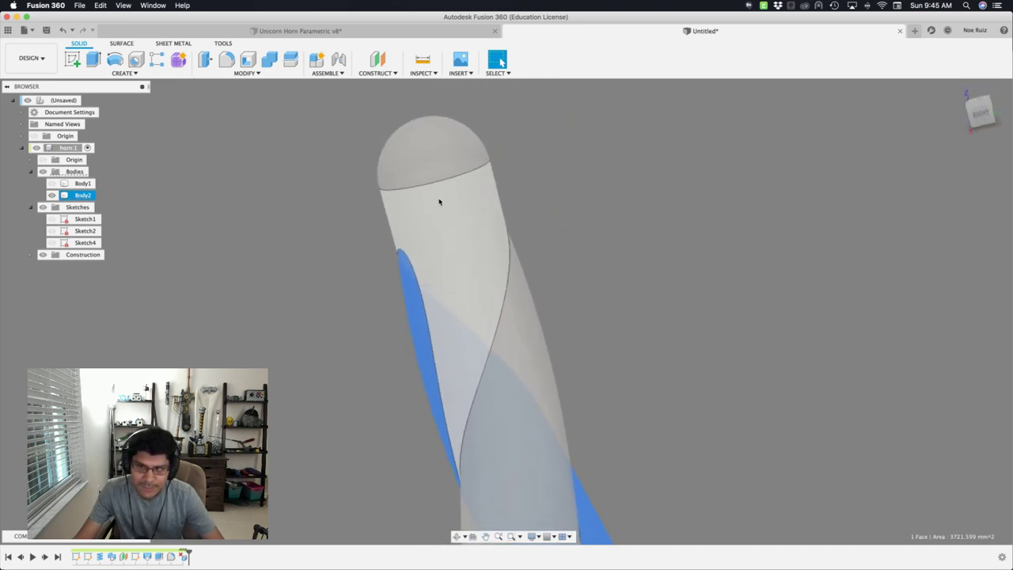
{"action": "left_click", "coordinate": [439, 200]}
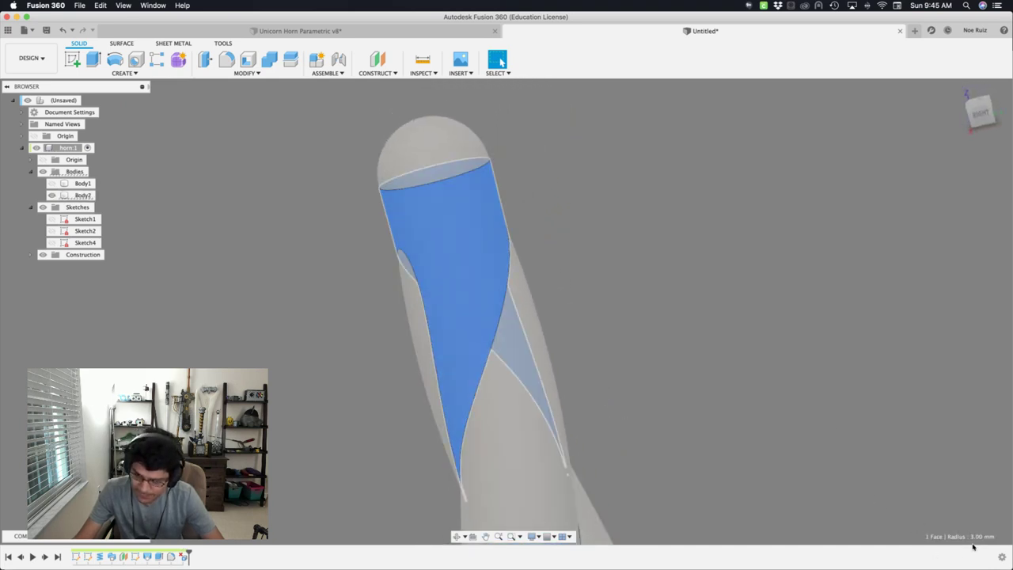
{"action": "left_click", "coordinate": [685, 395]}
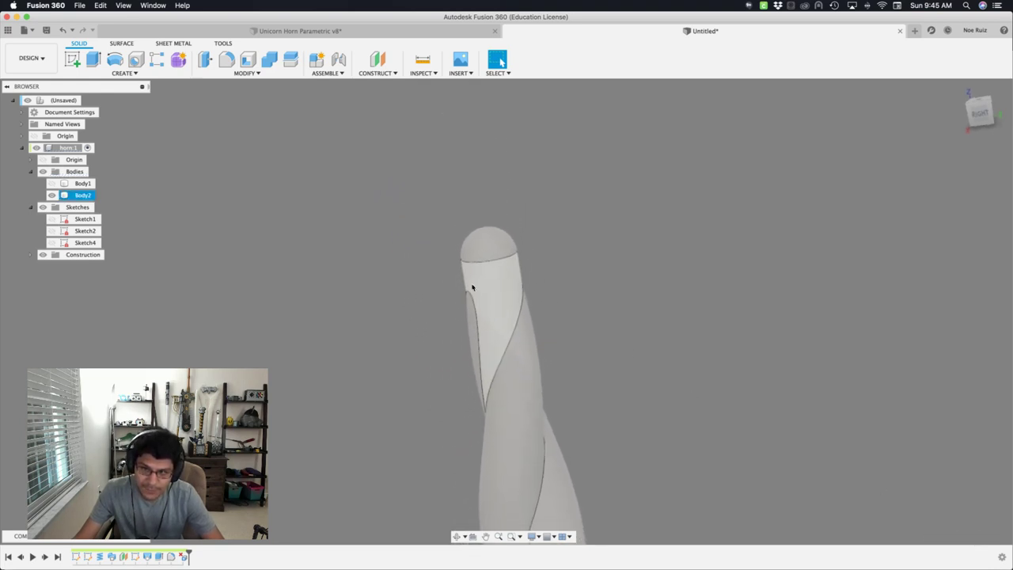
Move the domed tip face 3.5 mm down along Z to shorten the cylindrical part of the tip.
{"action": "scroll", "coordinate": [466, 241], "scroll_direction": "up", "scroll_amount": 5}
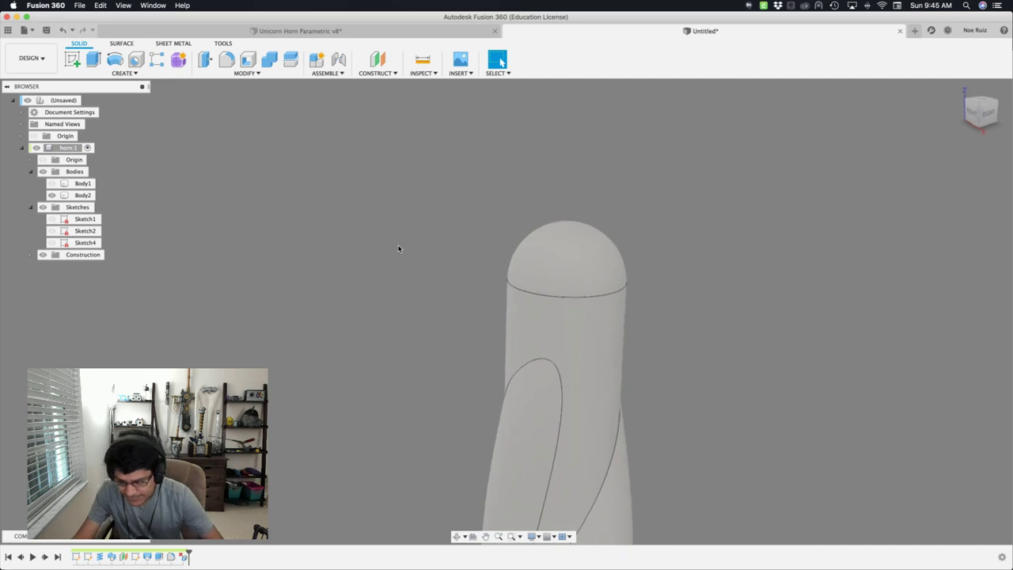
{"action": "key", "text": "m"}
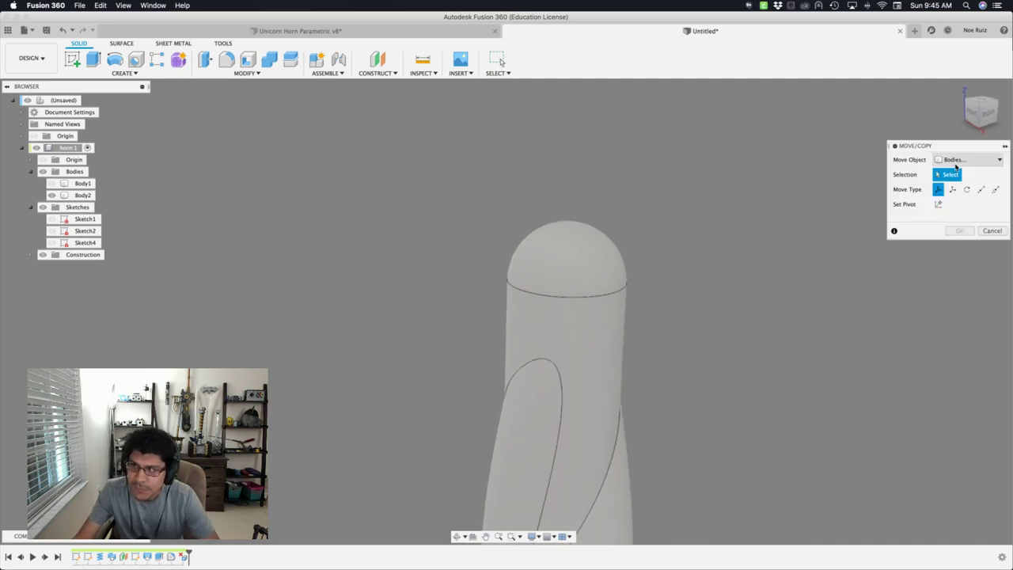
{"action": "left_click", "coordinate": [971, 159]}
{"action": "left_click", "coordinate": [952, 199]}
{"action": "left_click", "coordinate": [587, 284]}
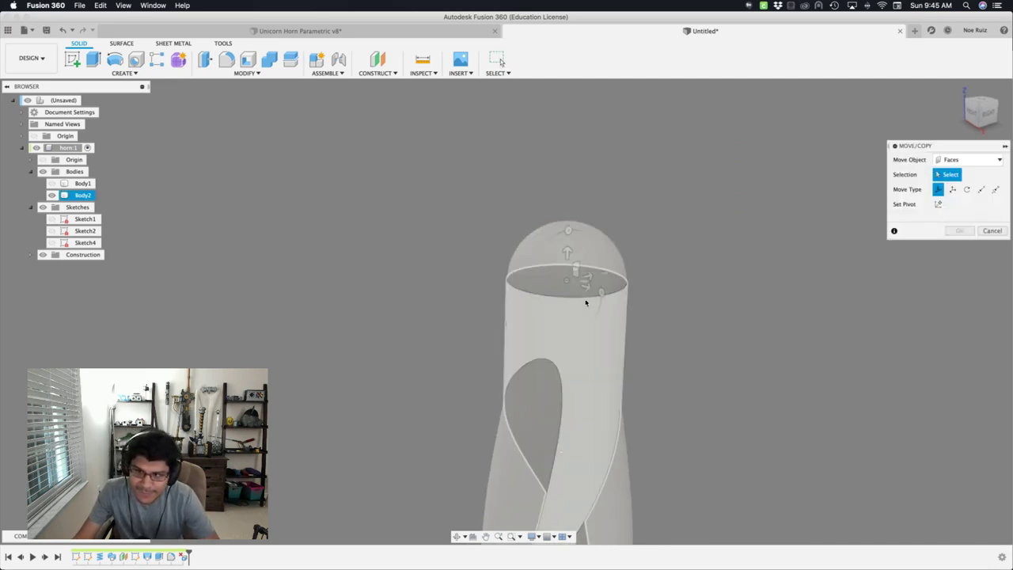
{"action": "left_click", "coordinate": [570, 271]}
{"action": "left_click_drag", "start_coordinate": [569, 254], "coordinate": [565, 317]}
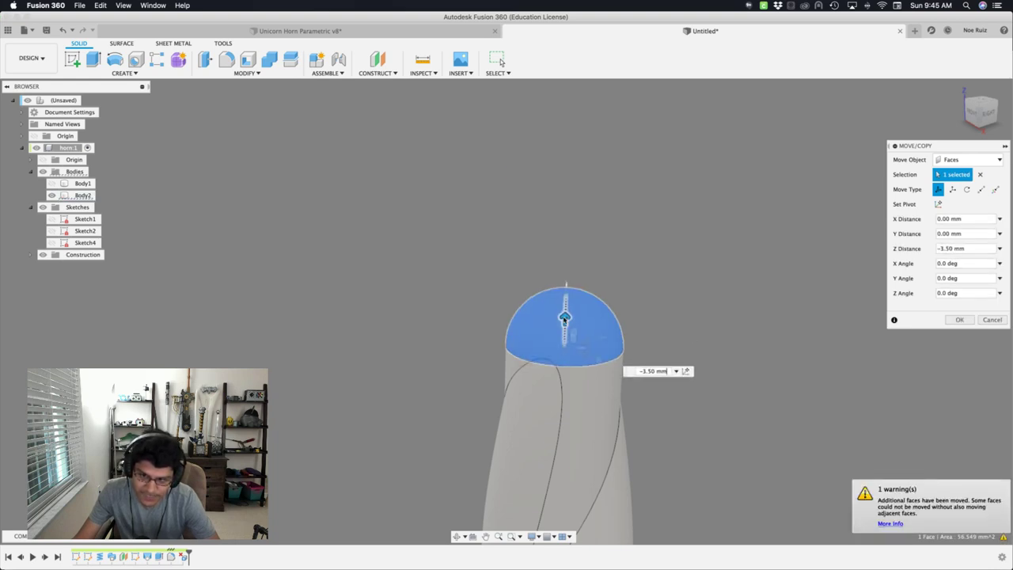
{"action": "left_click", "coordinate": [959, 320]}
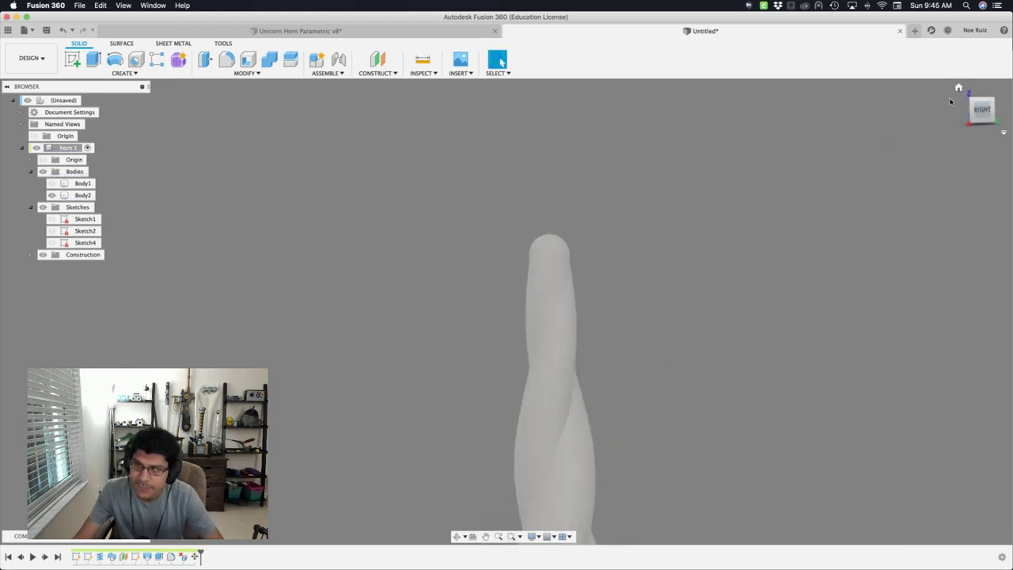
Add a vertical section analysis through the horn's centre on the XZ plane, inspect the cut, and hide the analysis.
{"action": "left_click", "coordinate": [957, 87]}
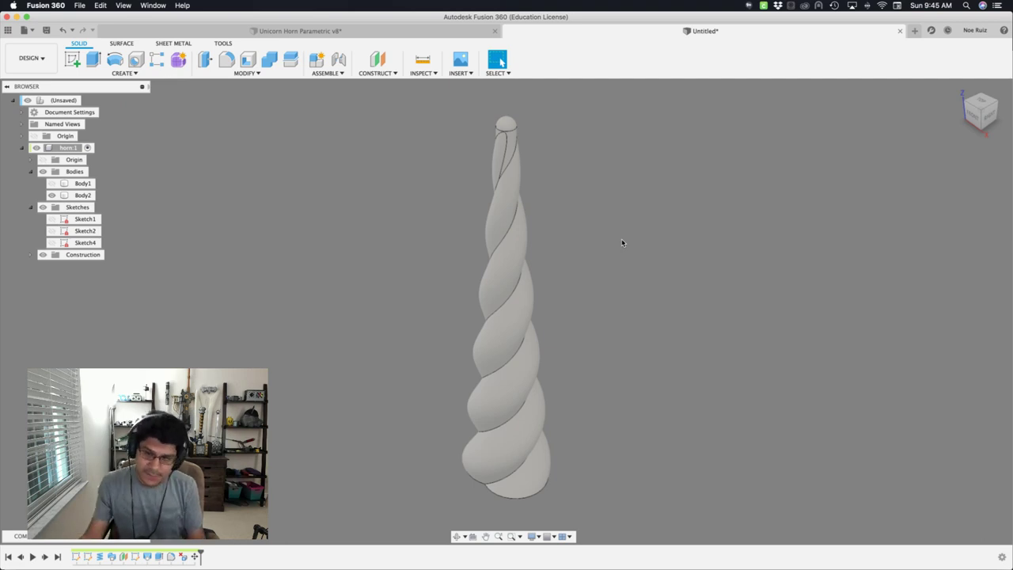
{"action": "scroll", "coordinate": [621, 239], "scroll_direction": "down", "scroll_amount": 5, "text": "shift"}
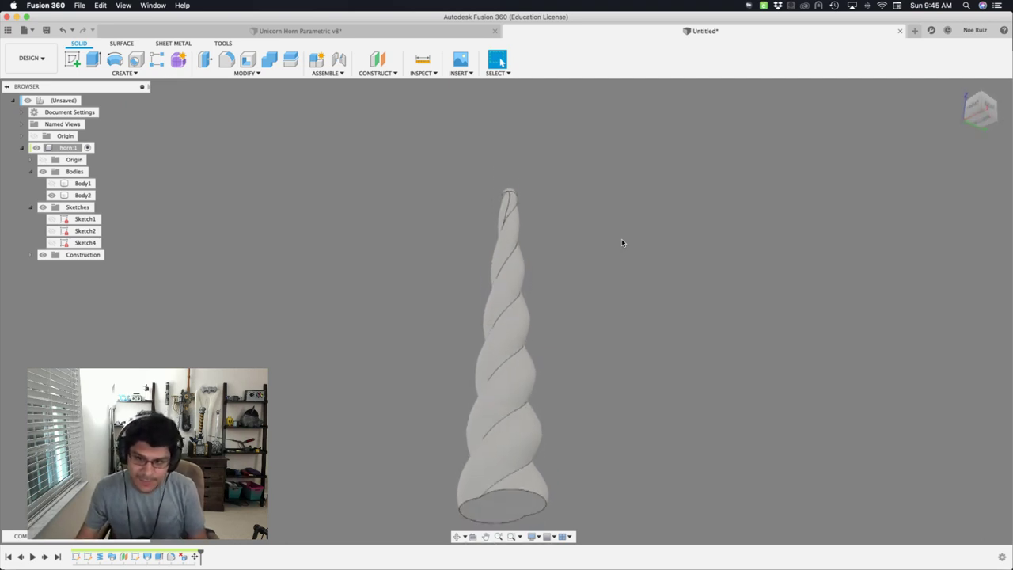
{"action": "scroll", "coordinate": [622, 243], "scroll_direction": "down", "scroll_amount": 5, "text": "shift"}
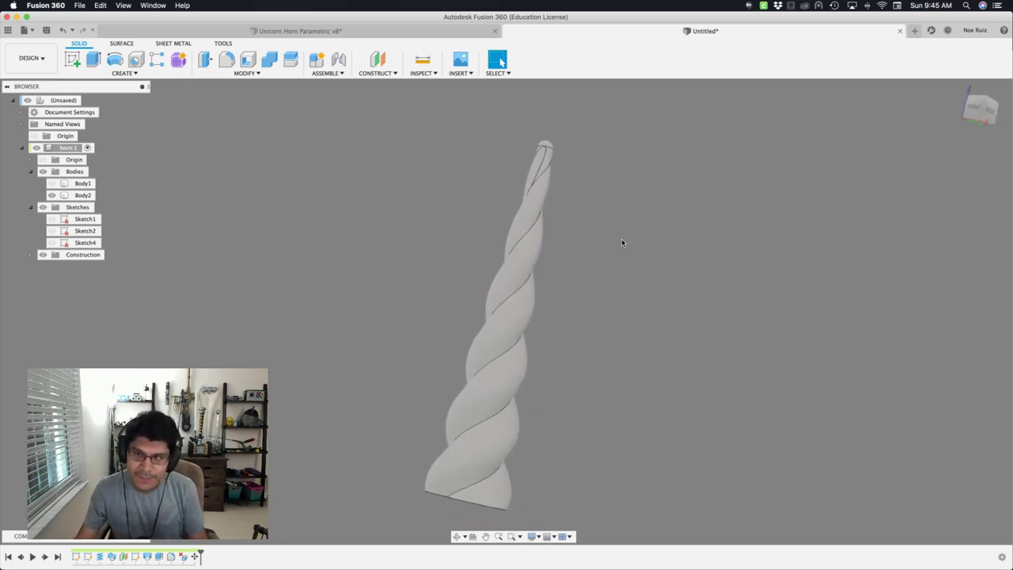
{"action": "scroll", "coordinate": [621, 240], "scroll_direction": "left", "scroll_amount": 5, "text": "shift"}
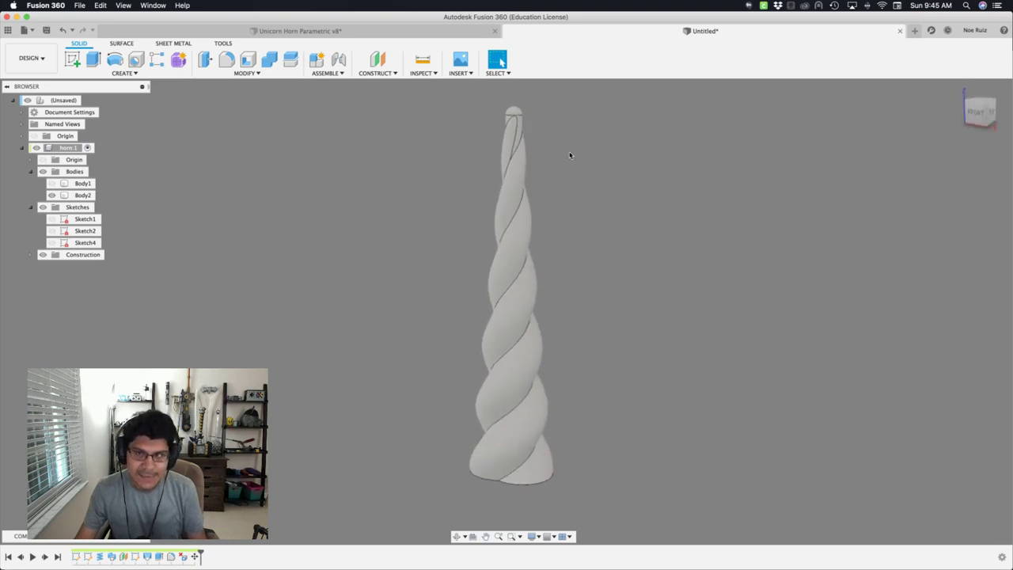
{"action": "left_click", "coordinate": [422, 73]}
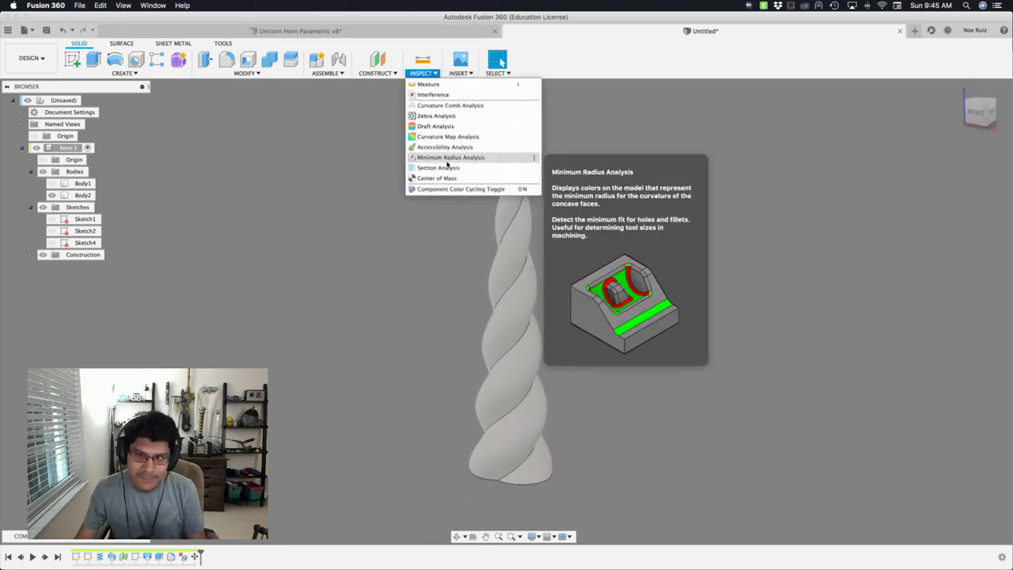
{"action": "left_click", "coordinate": [445, 167]}
{"action": "left_click", "coordinate": [548, 453]}
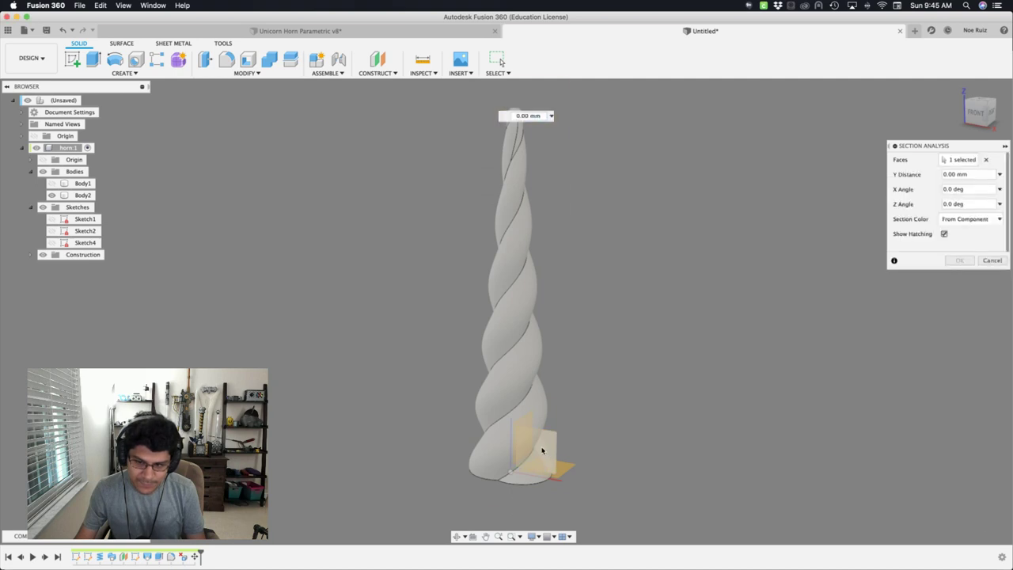
{"action": "key", "text": "Return"}
{"action": "middle_click_drag", "start_coordinate": [561, 430], "coordinate": [514, 399], "text": "shift"}
{"action": "middle_click_drag", "start_coordinate": [394, 289], "coordinate": [189, 223], "text": "shift"}
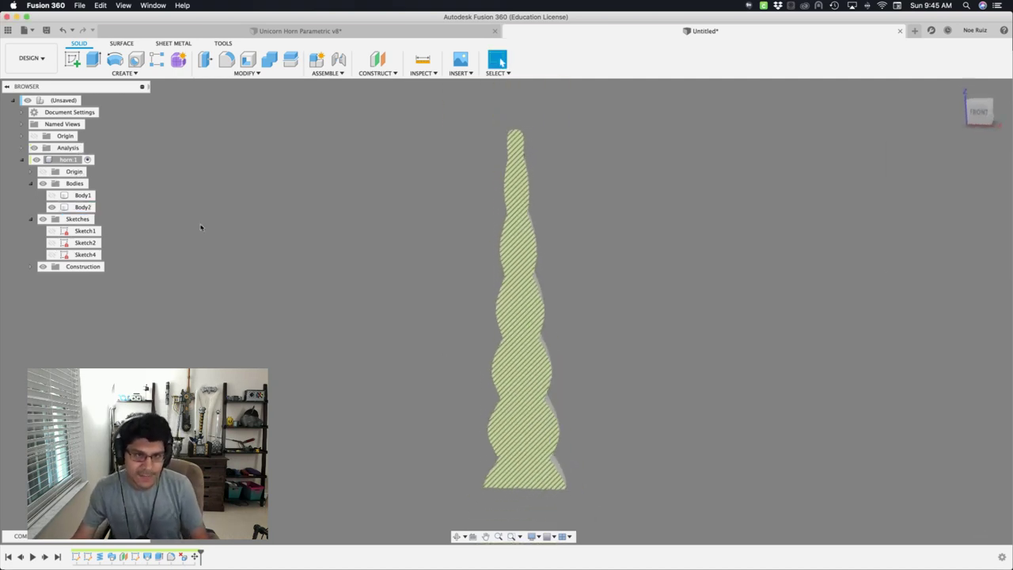
{"action": "left_click", "coordinate": [35, 149]}
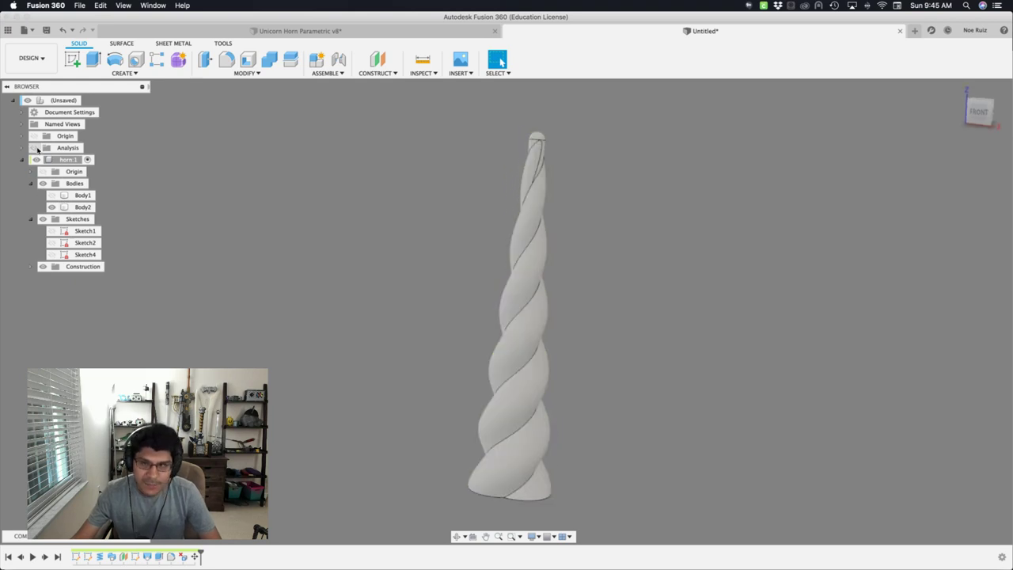
Compare the horn's bottom face with the cylindrical base collar in the Unicorn Horn Parametric v8 document, checking the collar's radius.
{"action": "middle_click_drag", "start_coordinate": [348, 325], "coordinate": [347, 327], "text": "shift"}
{"action": "left_click", "coordinate": [544, 457]}
{"action": "left_click", "coordinate": [544, 455]}
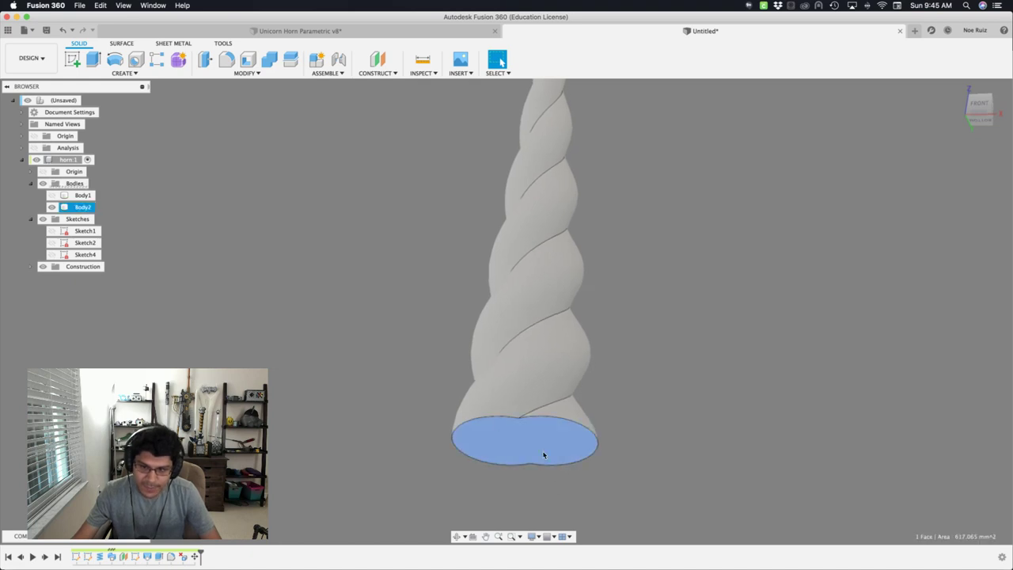
{"action": "left_click", "coordinate": [385, 32]}
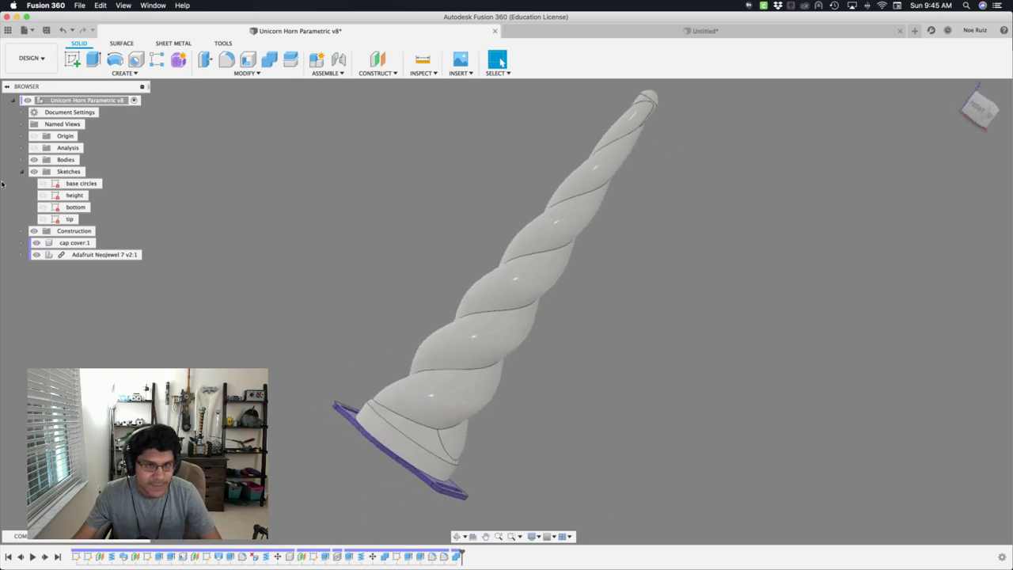
{"action": "left_click", "coordinate": [22, 171]}
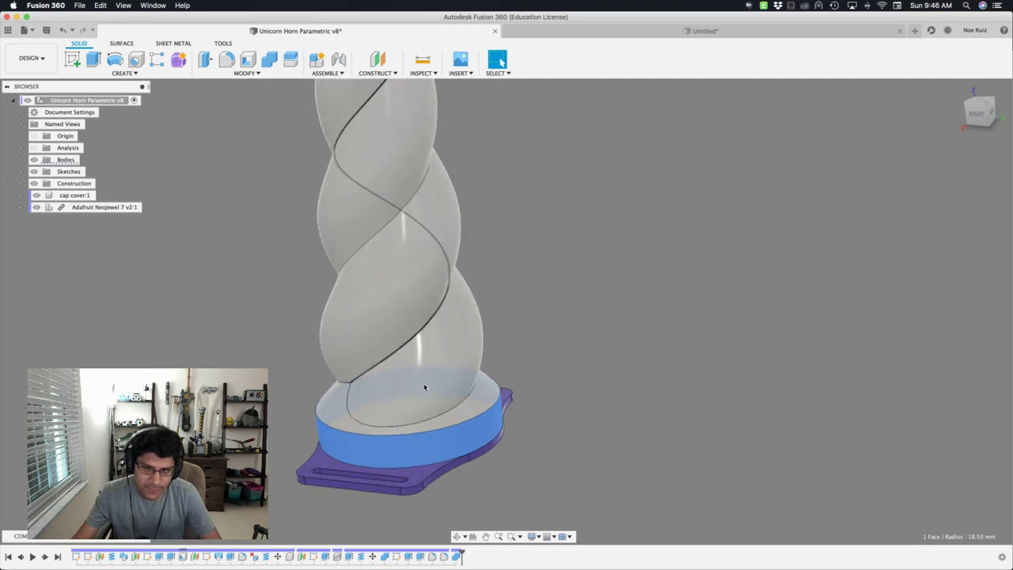
{"action": "left_click", "coordinate": [353, 292]}
{"action": "left_click", "coordinate": [230, 265]}
Return to the untitled horn design and create a construction plane offset 10 mm below the horn's bottom face.
{"action": "left_click", "coordinate": [542, 33]}
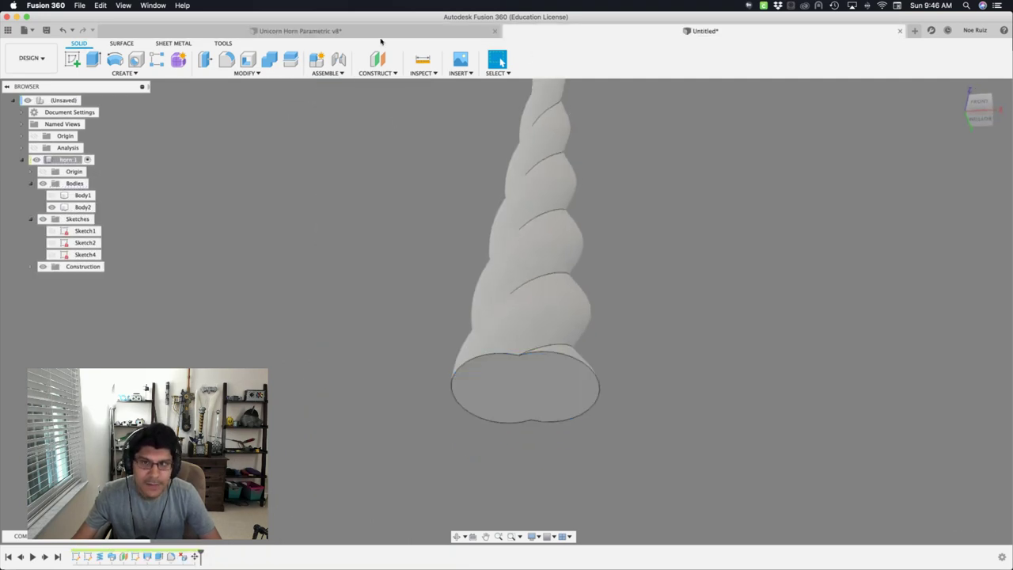
{"action": "left_click", "coordinate": [383, 66]}
{"action": "left_click", "coordinate": [512, 389]}
{"action": "scroll", "coordinate": [511, 388], "scroll_direction": "up", "scroll_amount": 3}
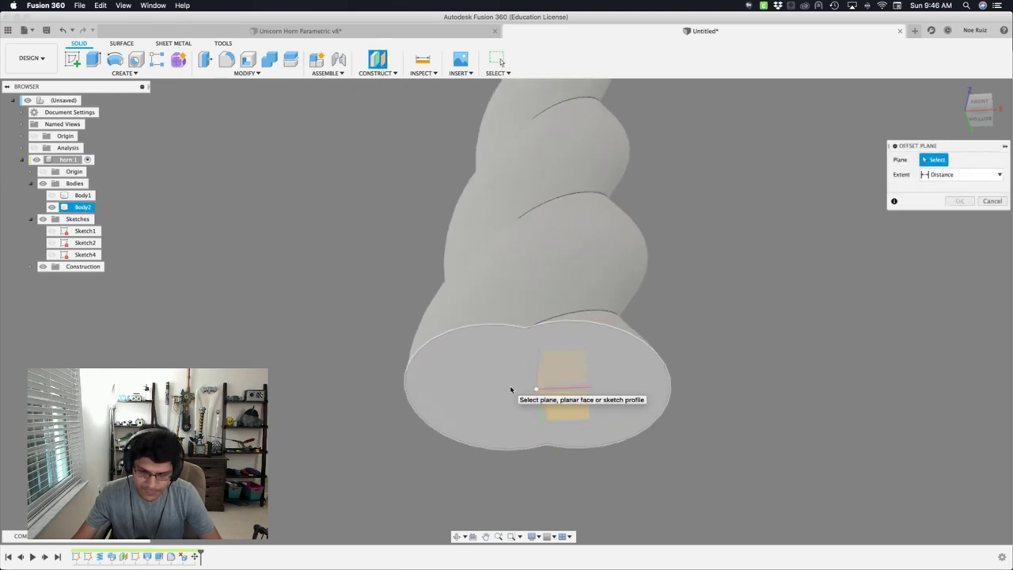
{"action": "scroll", "coordinate": [505, 380], "scroll_direction": "down", "scroll_amount": 2}
{"action": "middle_click_drag", "start_coordinate": [511, 384], "coordinate": [529, 422], "text": "shift"}
{"action": "left_click_drag", "start_coordinate": [530, 438], "coordinate": [527, 475]}
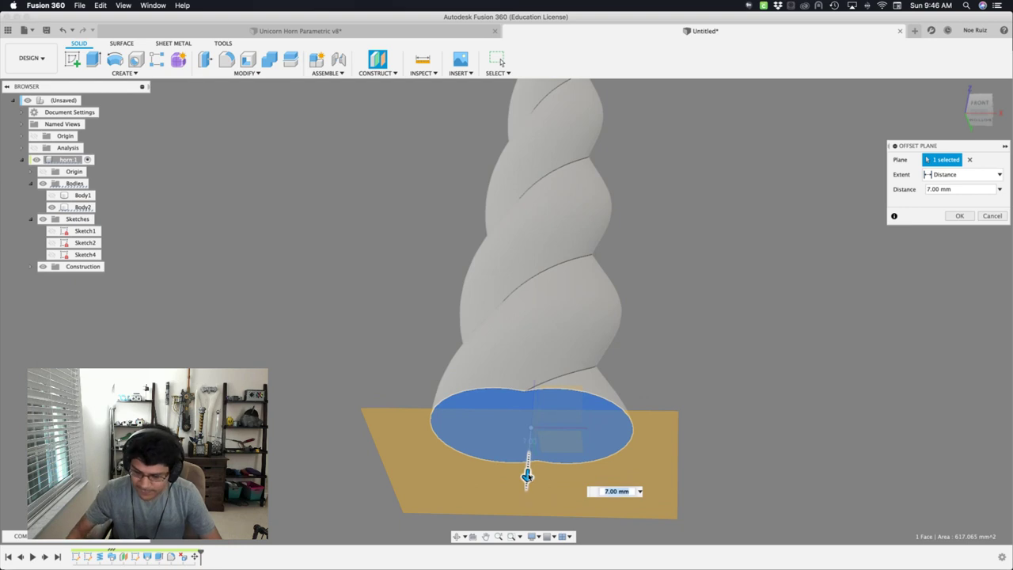
{"action": "type", "text": "10"}
{"action": "key", "text": "Return"}
Sketch a 34 mm diameter circle centred on the origin on the offset plane below the horn, and finish the sketch.
{"action": "left_click", "coordinate": [412, 463]}
{"action": "left_click", "coordinate": [72, 61]}
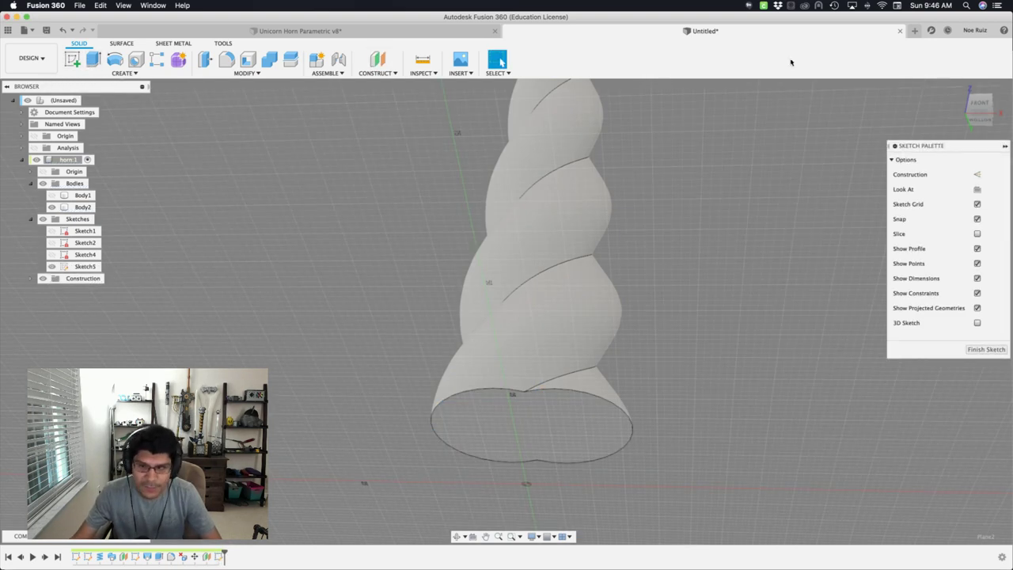
{"action": "left_click", "coordinate": [984, 121]}
{"action": "key", "text": "c"}
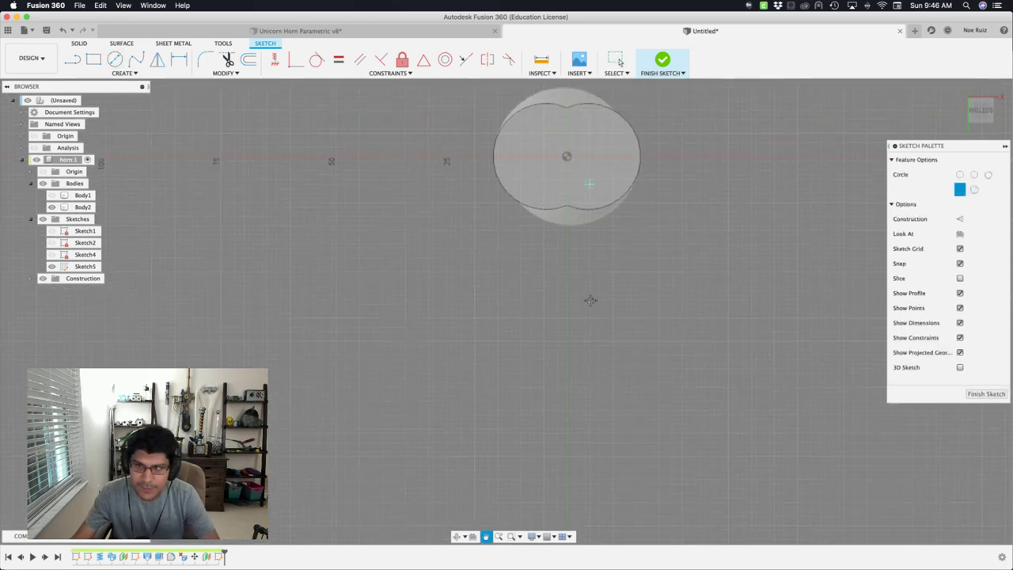
{"action": "scroll", "coordinate": [580, 291], "scroll_direction": "up", "scroll_amount": 1}
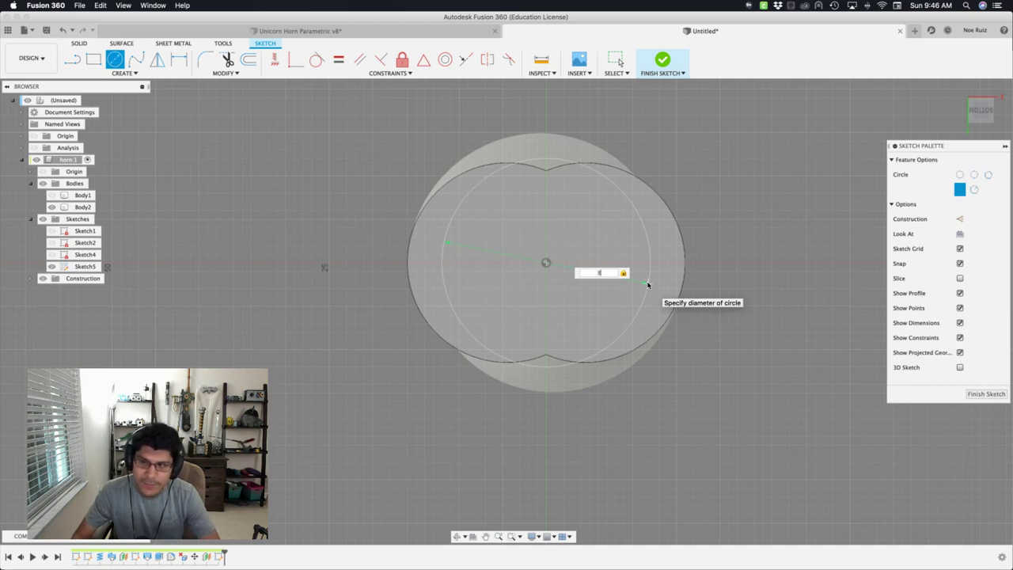
{"action": "left_click", "coordinate": [685, 229]}
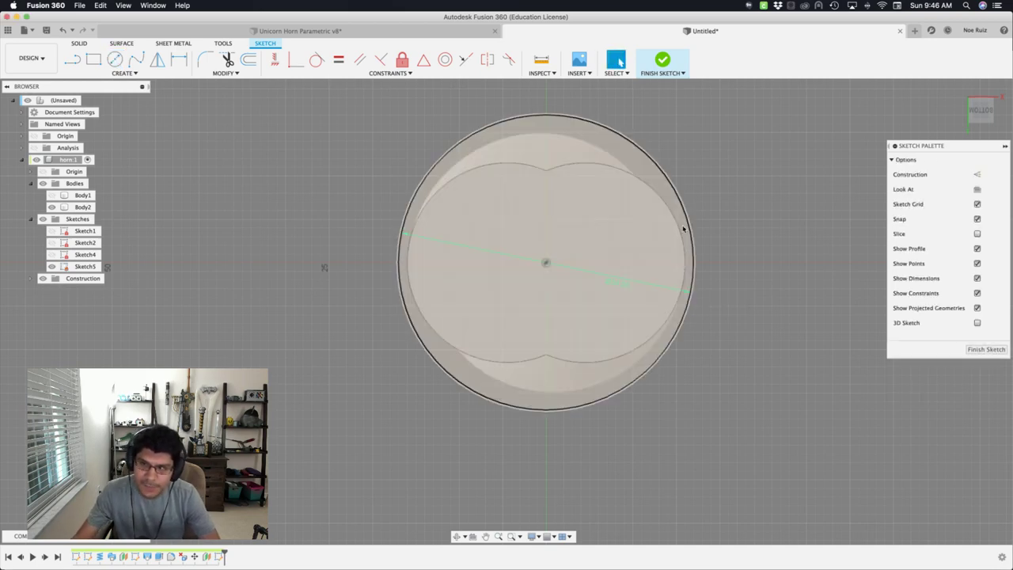
{"action": "key", "text": "Escape"}
{"action": "left_click", "coordinate": [662, 60]}
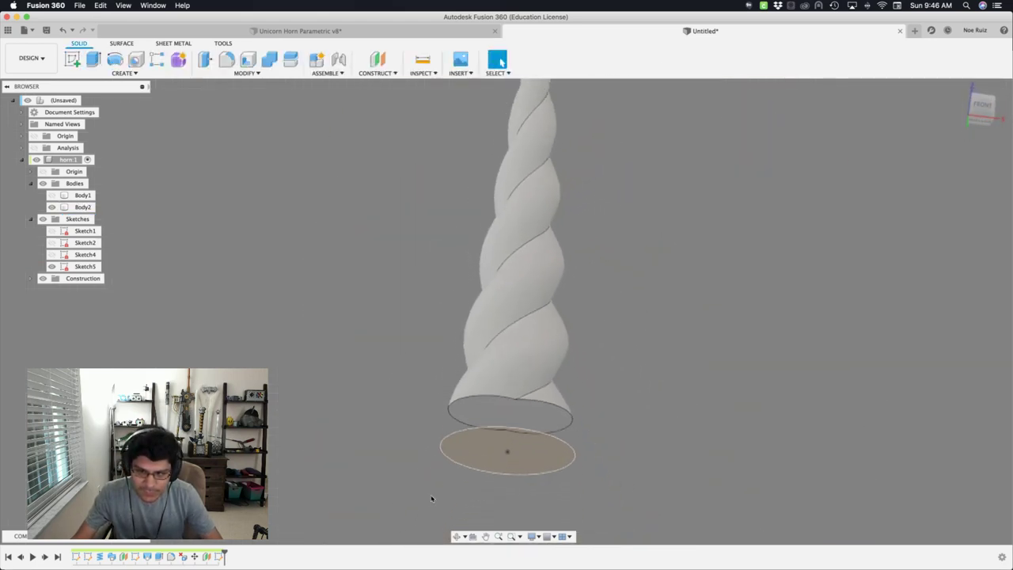
Extrude the base circle up to the horn's bottom face using the To Object extent, joined to the horn body.
{"action": "left_click", "coordinate": [490, 424]}
{"action": "scroll", "coordinate": [490, 424], "scroll_direction": "up", "scroll_amount": 3}
{"action": "key", "text": "e"}
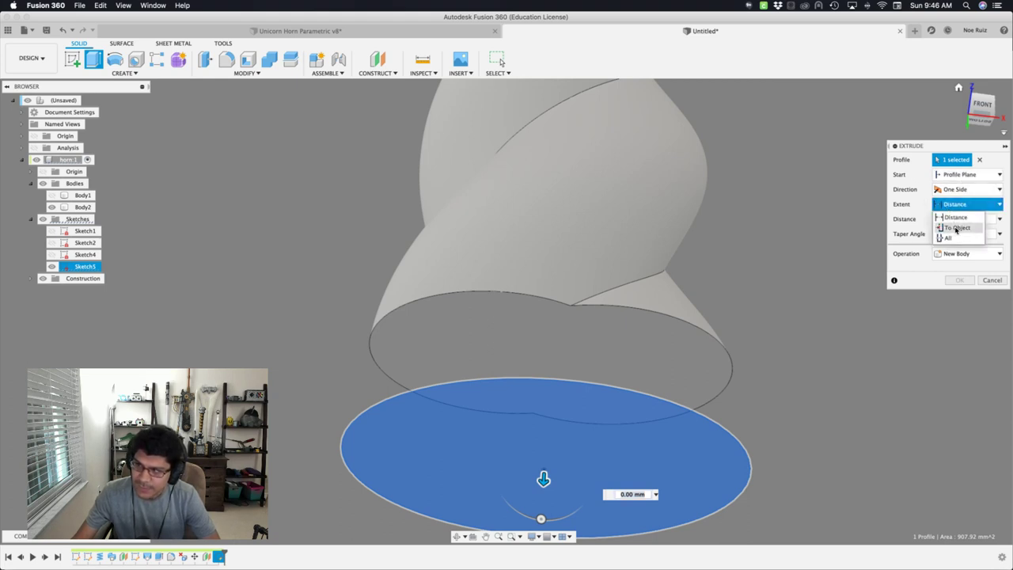
{"action": "left_click", "coordinate": [956, 228]}
{"action": "left_click", "coordinate": [659, 329]}
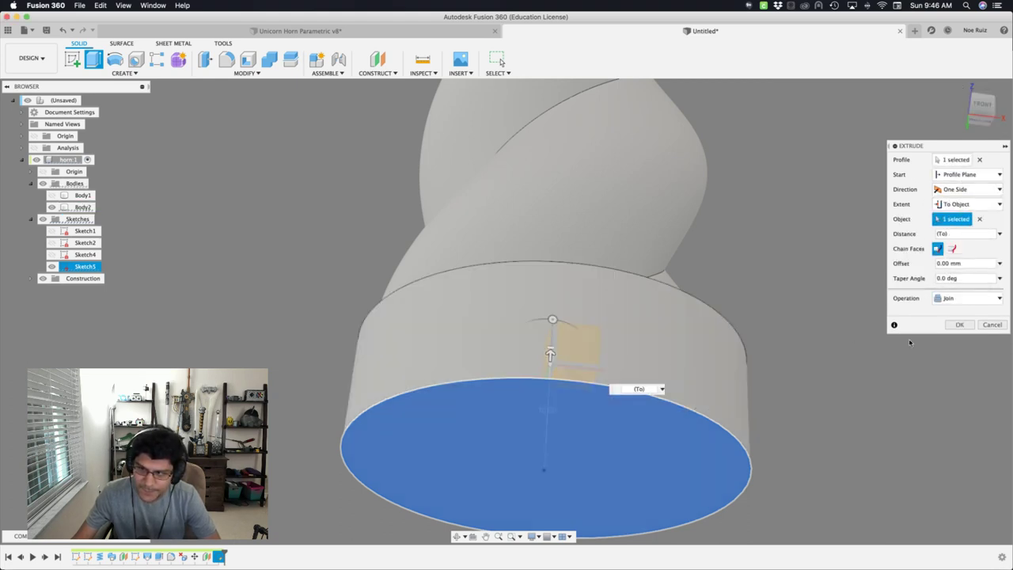
{"action": "left_click", "coordinate": [958, 323]}
{"action": "left_click", "coordinate": [959, 325]}
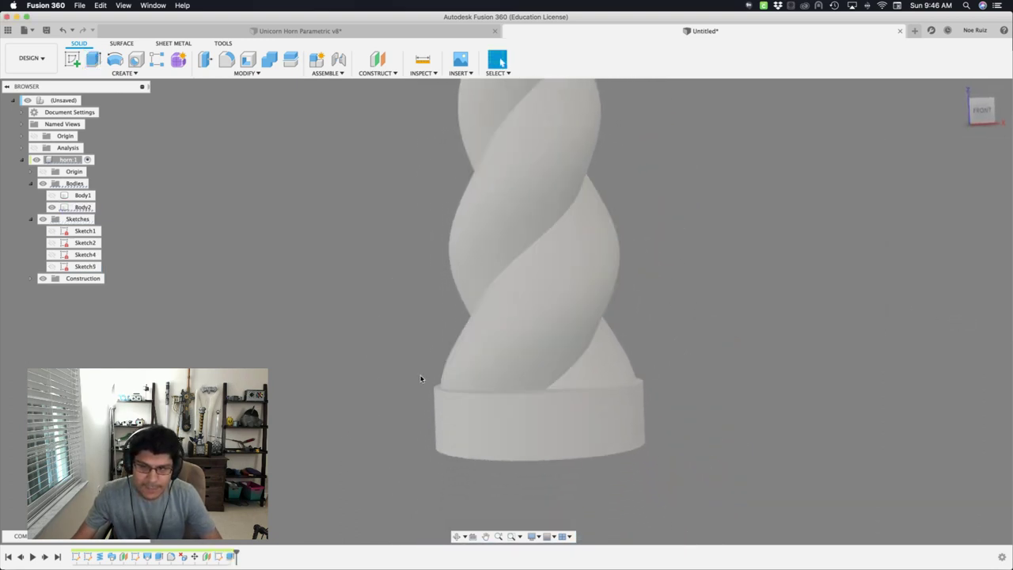
Show the base circle sketch and start extruding its profile from the ledge face where the horn meets the cylindrical base.
{"action": "middle_click_drag", "start_coordinate": [362, 357], "coordinate": [420, 400], "text": "shift"}
{"action": "scroll", "coordinate": [499, 403], "scroll_direction": "up", "scroll_amount": 5}
{"action": "left_click", "coordinate": [582, 337]}
{"action": "scroll", "coordinate": [583, 339], "scroll_direction": "down", "scroll_amount": 4}
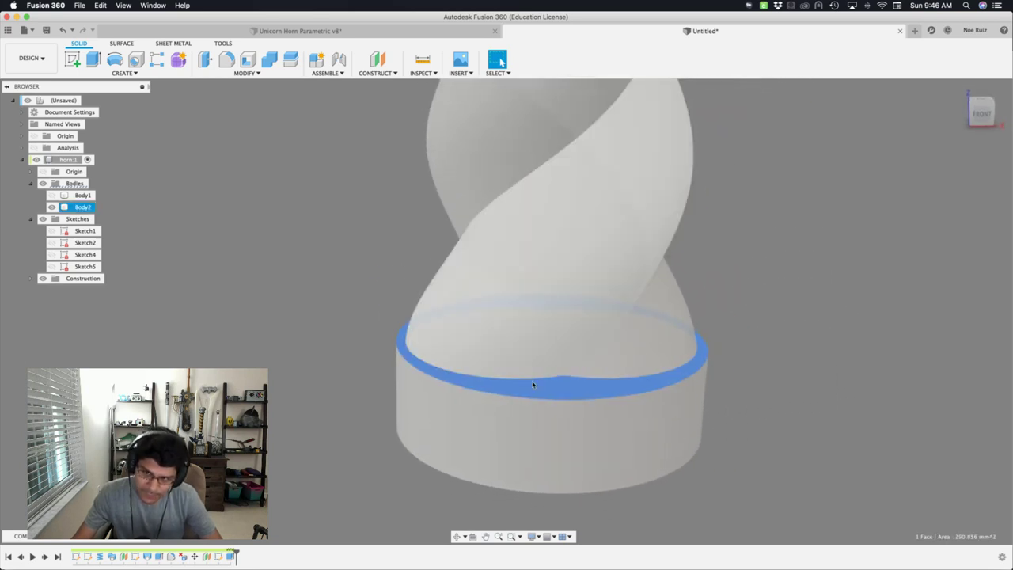
{"action": "left_click", "coordinate": [165, 321]}
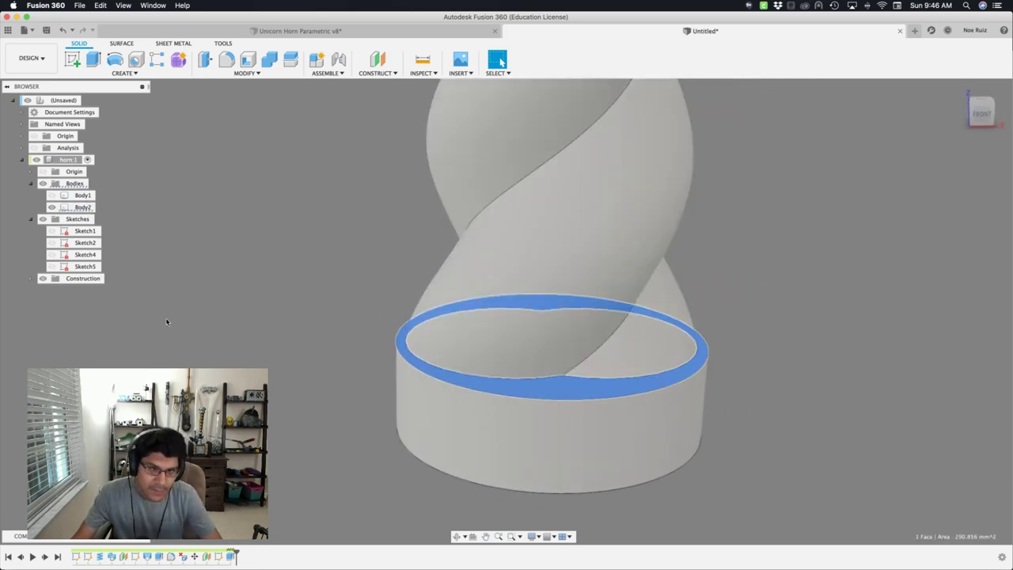
{"action": "left_click", "coordinate": [51, 266]}
{"action": "mouse_move", "coordinate": [266, 419]}
{"action": "middle_mouse_down", "text": "shift"}
{"action": "mouse_move", "coordinate": [280, 398]}
{"action": "mouse_move", "coordinate": [407, 332]}
{"action": "mouse_move", "coordinate": [380, 310]}
{"action": "mouse_move", "coordinate": [394, 308]}
{"action": "middle_mouse_up", "text": "shift"}
{"action": "left_click", "coordinate": [407, 331]}
{"action": "key", "text": "e"}
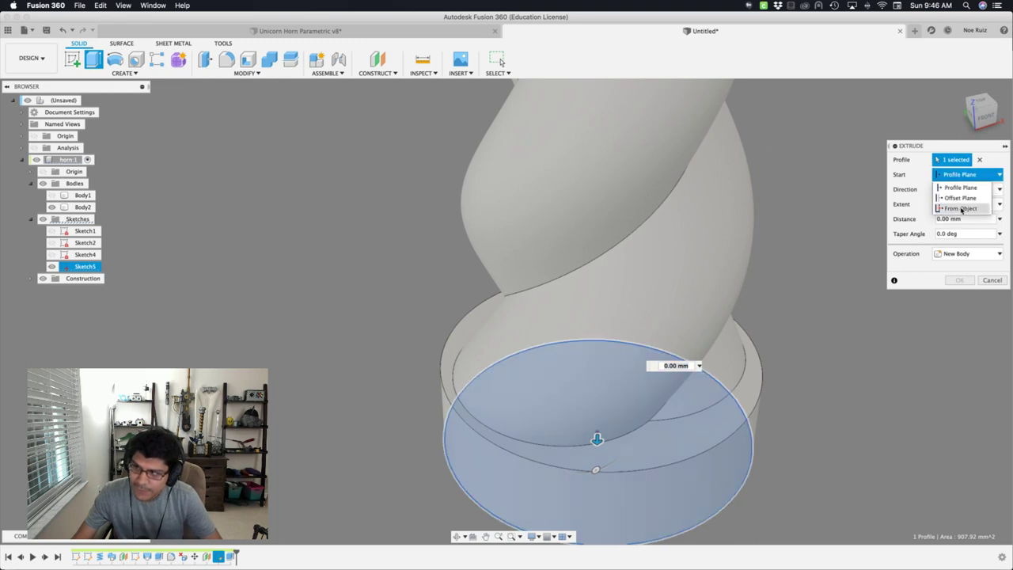
{"action": "left_click", "coordinate": [961, 209]}
{"action": "scroll", "coordinate": [678, 401], "scroll_direction": "up", "scroll_amount": 5}
{"action": "left_click", "coordinate": [643, 400]}
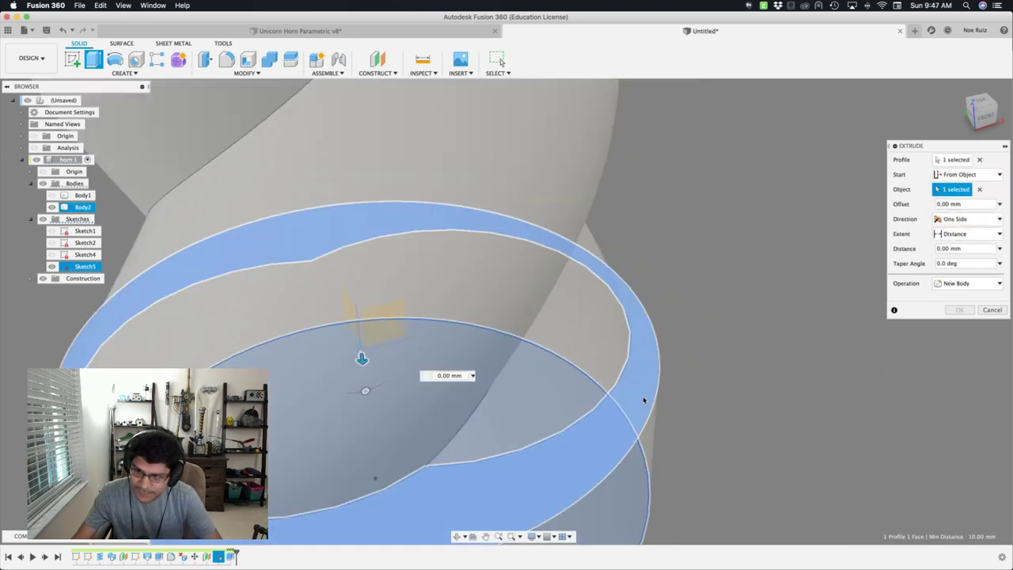
Extrude the profile upward with distance -15 mm, taper -30 deg and the Join operation, and hide the base sketch.
{"action": "left_click_drag", "start_coordinate": [371, 376], "coordinate": [366, 139]}
{"action": "scroll", "coordinate": [371, 147], "scroll_direction": "down", "scroll_amount": 4}
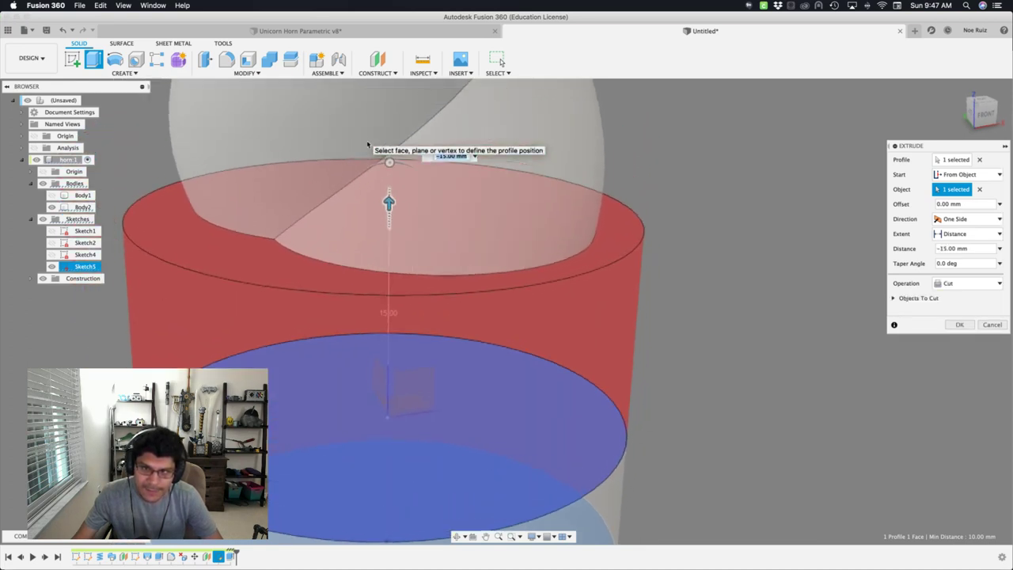
{"action": "left_click", "coordinate": [960, 285]}
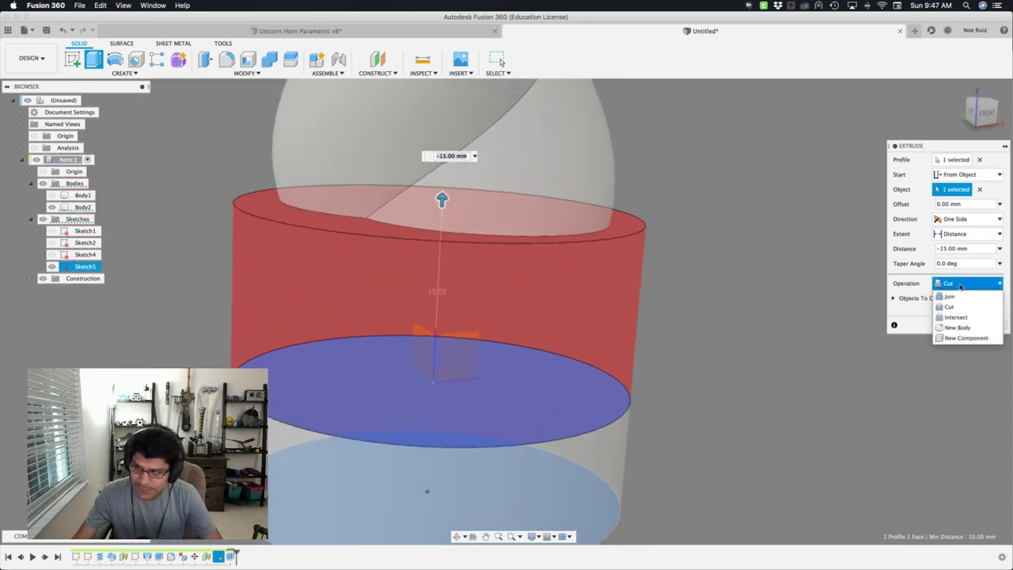
{"action": "left_click", "coordinate": [956, 298]}
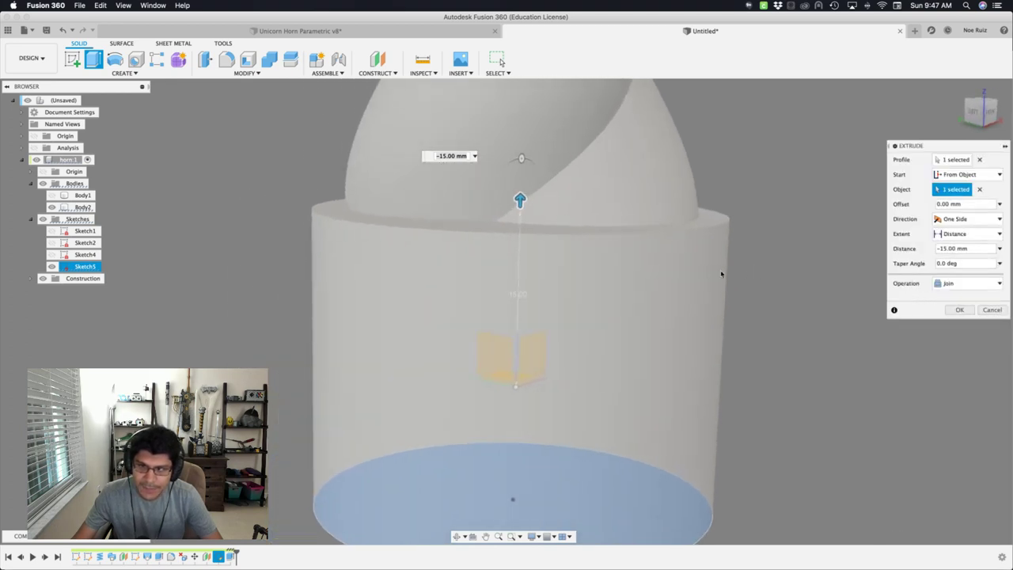
{"action": "left_click_drag", "start_coordinate": [513, 159], "coordinate": [523, 167]}
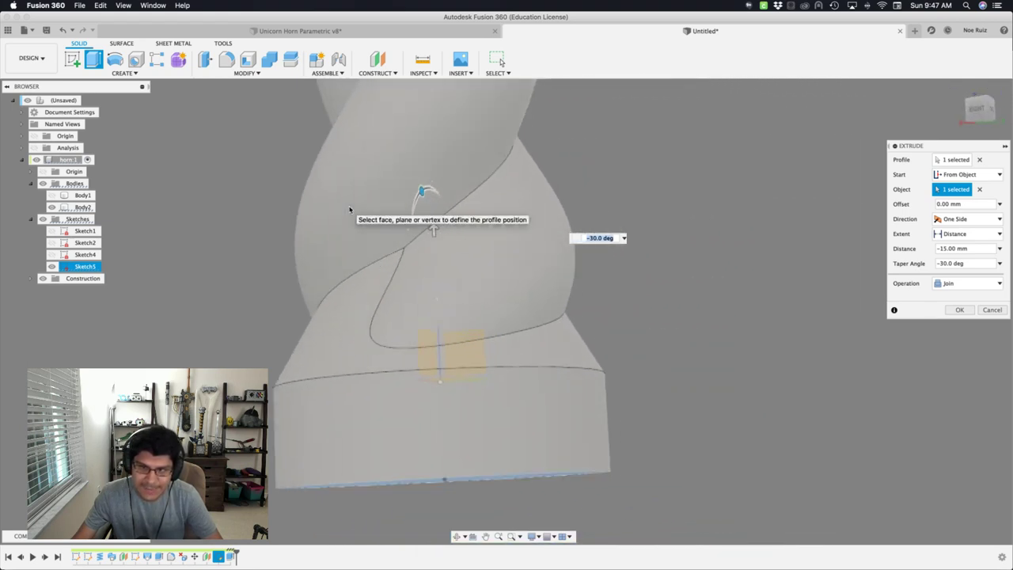
{"action": "middle_click_drag", "start_coordinate": [350, 210], "coordinate": [316, 332], "text": "shift"}
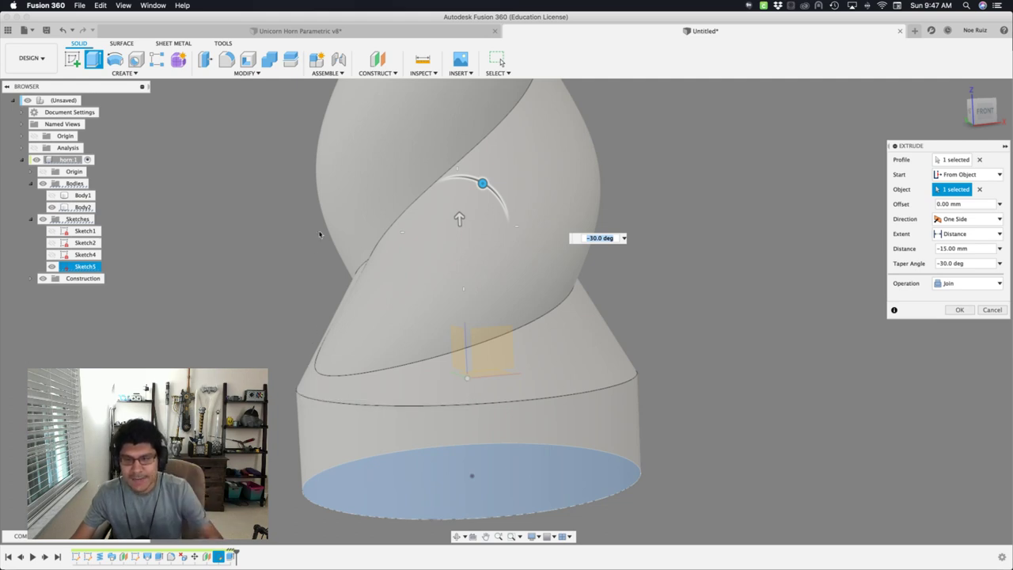
{"action": "key", "text": "Return"}
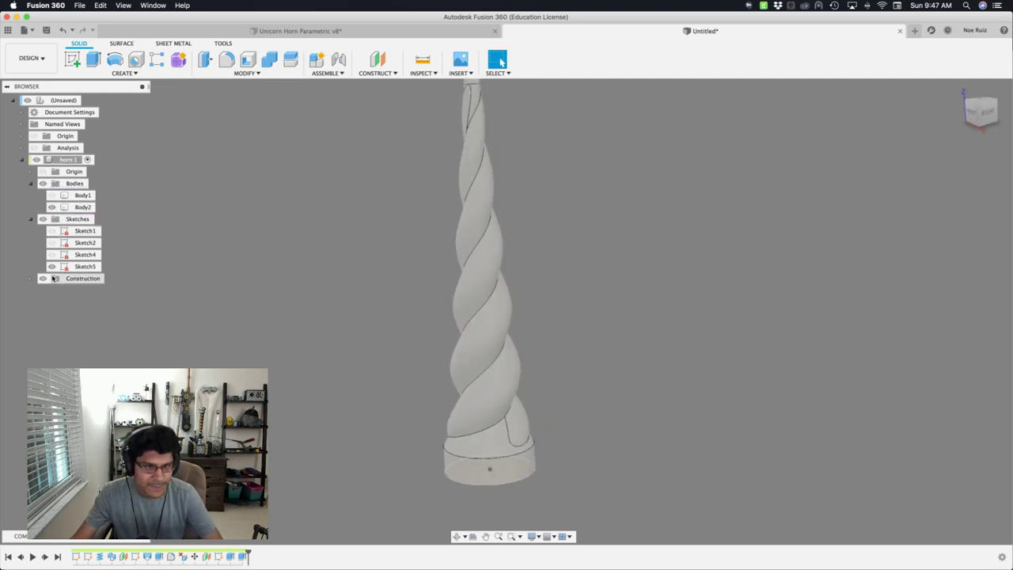
{"action": "left_click", "coordinate": [52, 267]}
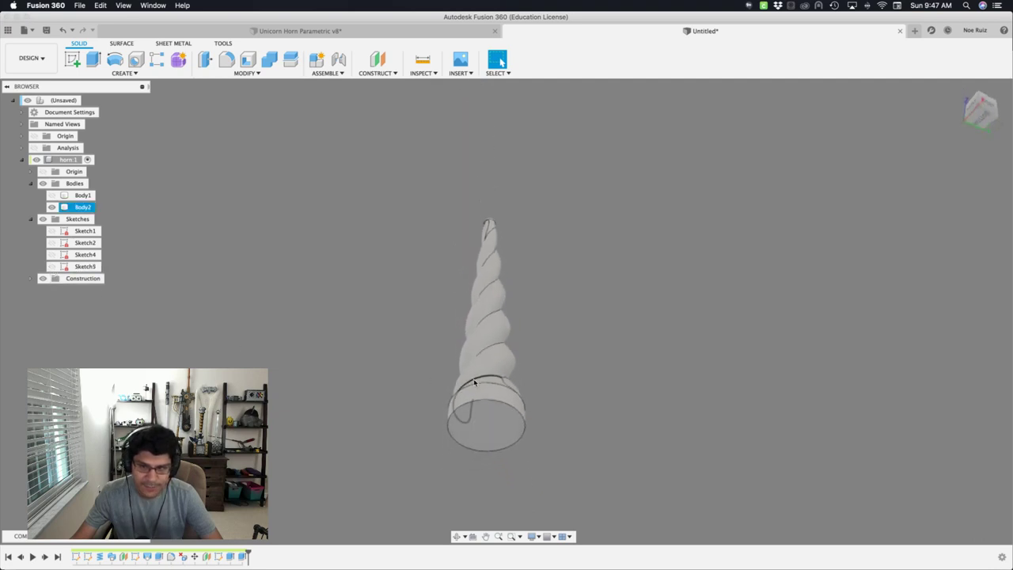
Shell the horn with its flat bottom face open, using the shell parameter as thickness and the Outside direction.
{"action": "scroll", "coordinate": [491, 421], "scroll_direction": "up", "scroll_amount": 5}
{"action": "left_click", "coordinate": [496, 449]}
{"action": "scroll", "coordinate": [495, 445], "scroll_direction": "down", "scroll_amount": 5}
{"action": "scroll", "coordinate": [486, 440], "scroll_direction": "up", "scroll_amount": 3}
{"action": "scroll", "coordinate": [486, 440], "scroll_direction": "down", "scroll_amount": 2}
{"action": "left_click", "coordinate": [384, 382]}
{"action": "left_click", "coordinate": [481, 467]}
{"action": "left_click", "coordinate": [358, 375]}
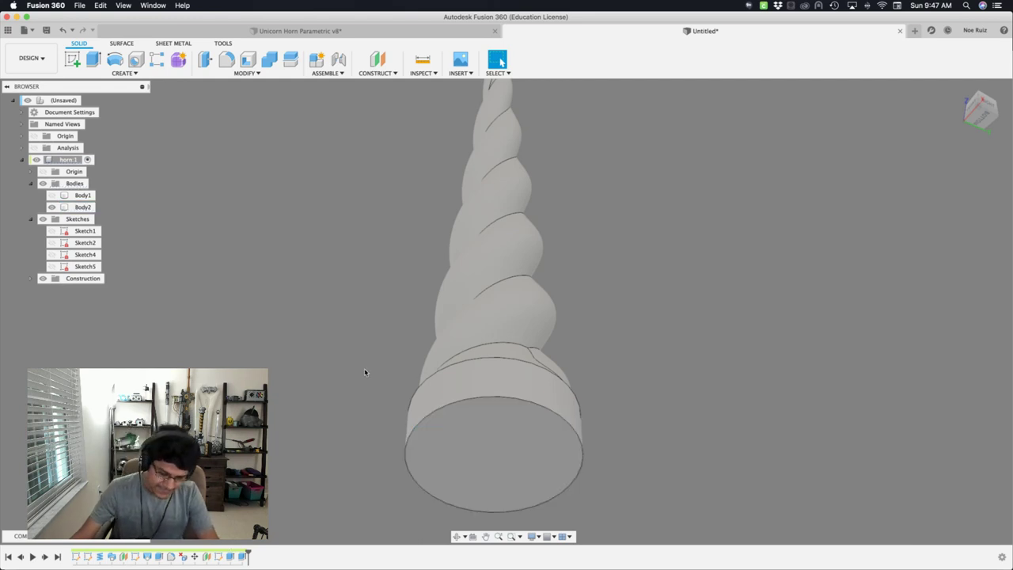
{"action": "type", "text": "ssh"}
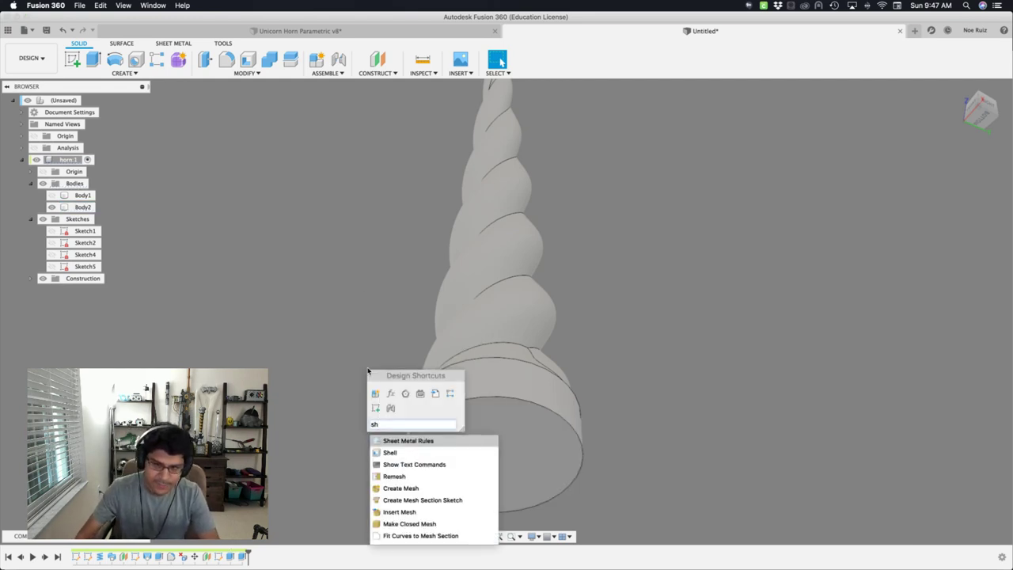
{"action": "key", "text": "Return"}
{"action": "left_click", "coordinate": [529, 450]}
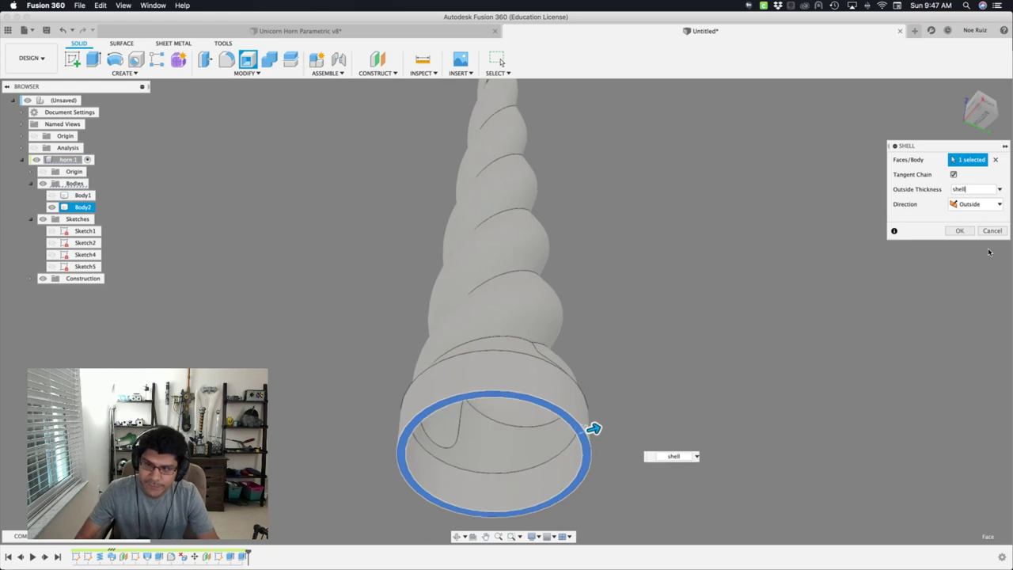
{"action": "scroll", "coordinate": [988, 252], "scroll_direction": "down", "scroll_amount": 5, "text": "shift"}
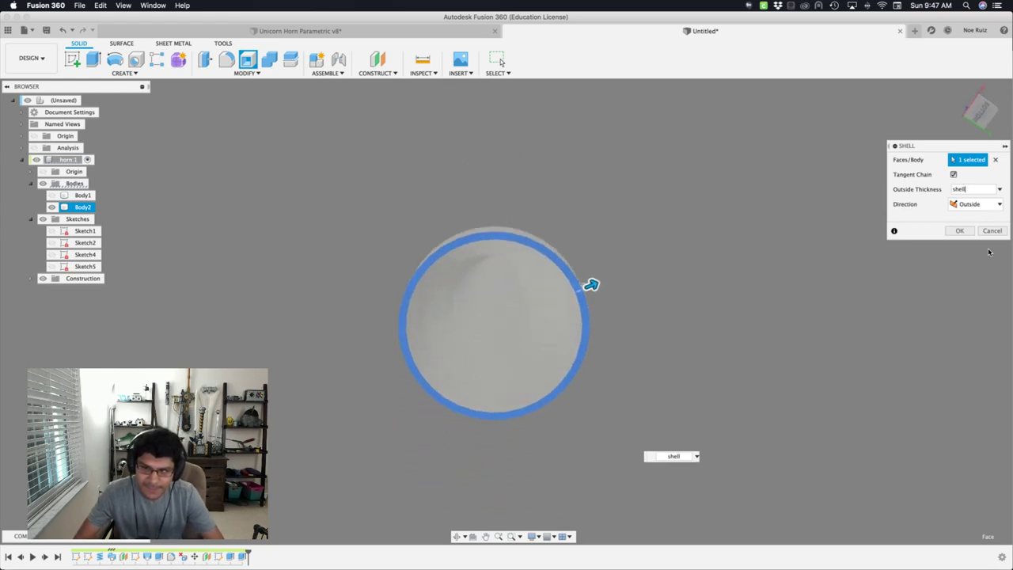
{"action": "key", "text": "Return"}
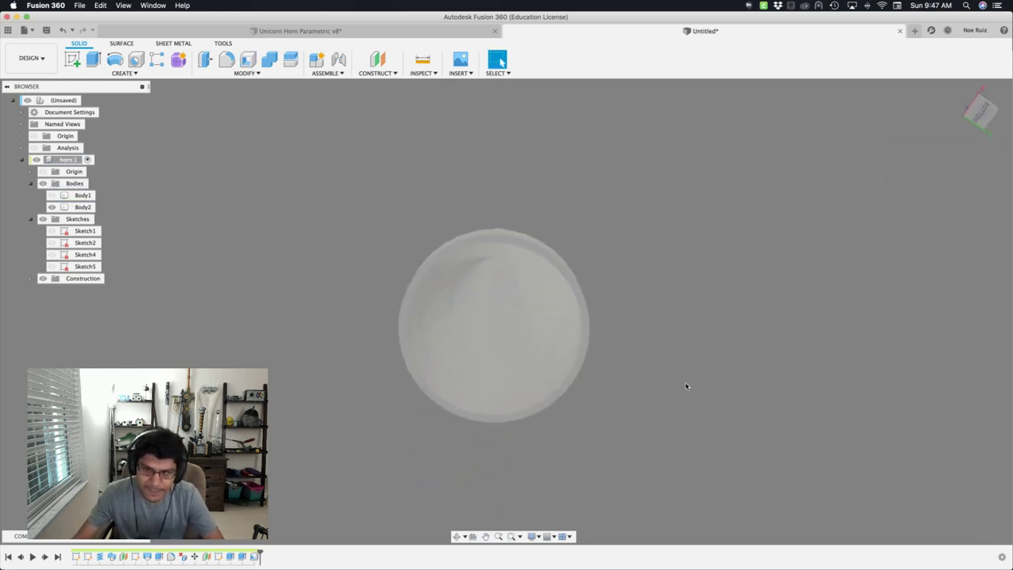
Examine the hollow interior of the shelled horn through its open bottom.
{"action": "scroll", "coordinate": [658, 268], "scroll_direction": "up", "scroll_amount": 5, "text": "shift"}
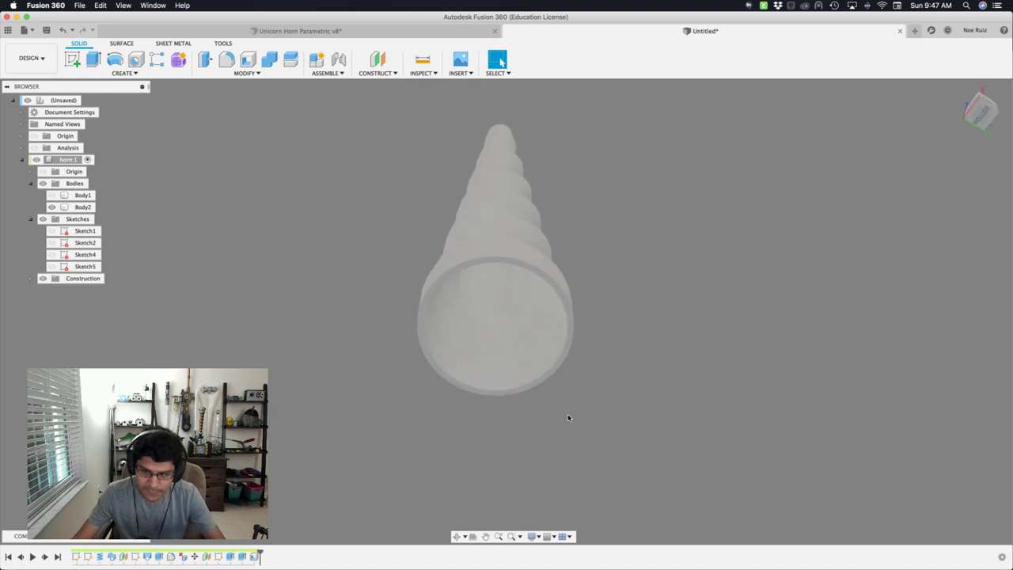
{"action": "left_click", "coordinate": [535, 536]}
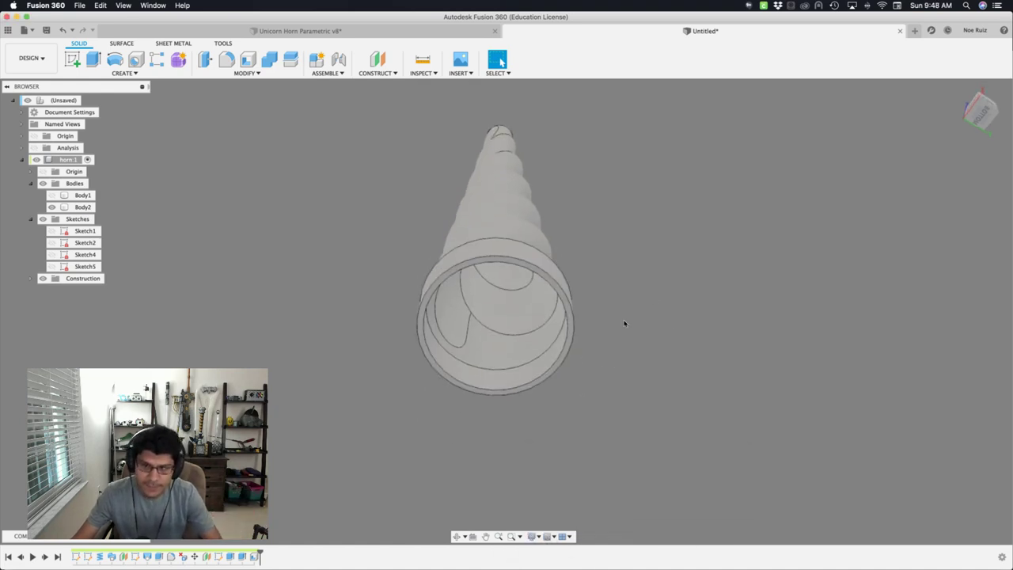
{"action": "left_click", "coordinate": [598, 168]}
{"action": "scroll", "coordinate": [597, 167], "scroll_direction": "up", "scroll_amount": 5, "text": "shift"}
{"action": "scroll", "coordinate": [598, 167], "scroll_direction": "down", "scroll_amount": 5, "text": "shift"}
{"action": "scroll", "coordinate": [597, 168], "scroll_direction": "down", "scroll_amount": 5, "text": "shift"}
{"action": "scroll", "coordinate": [595, 168], "scroll_direction": "up", "scroll_amount": 5, "text": "shift"}
{"action": "scroll", "coordinate": [594, 300], "scroll_direction": "up", "scroll_amount": 2}
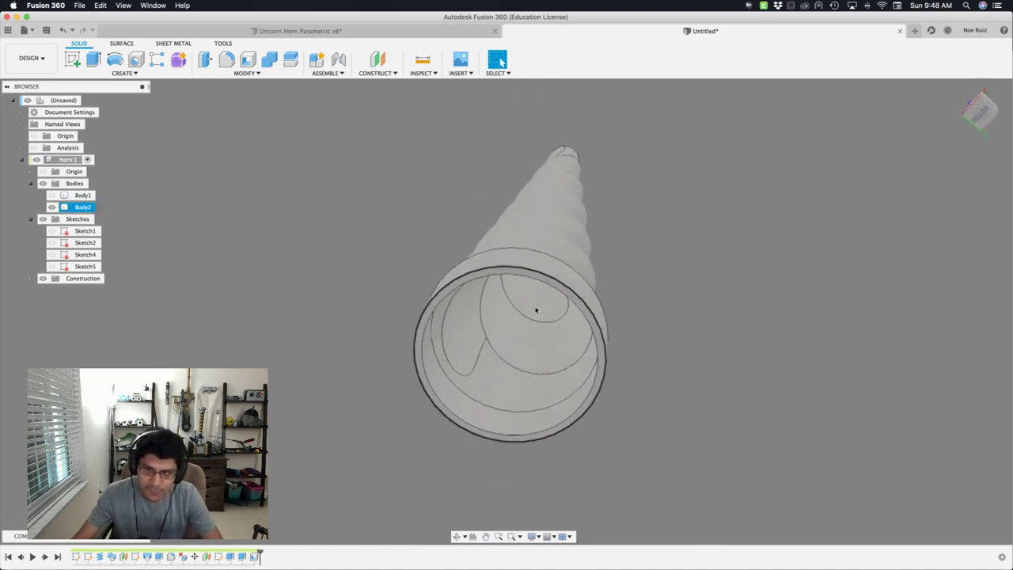
Turn on the section analysis, examine the horn's wall from tip to base, and turn the analysis off.
{"action": "left_click", "coordinate": [34, 148]}
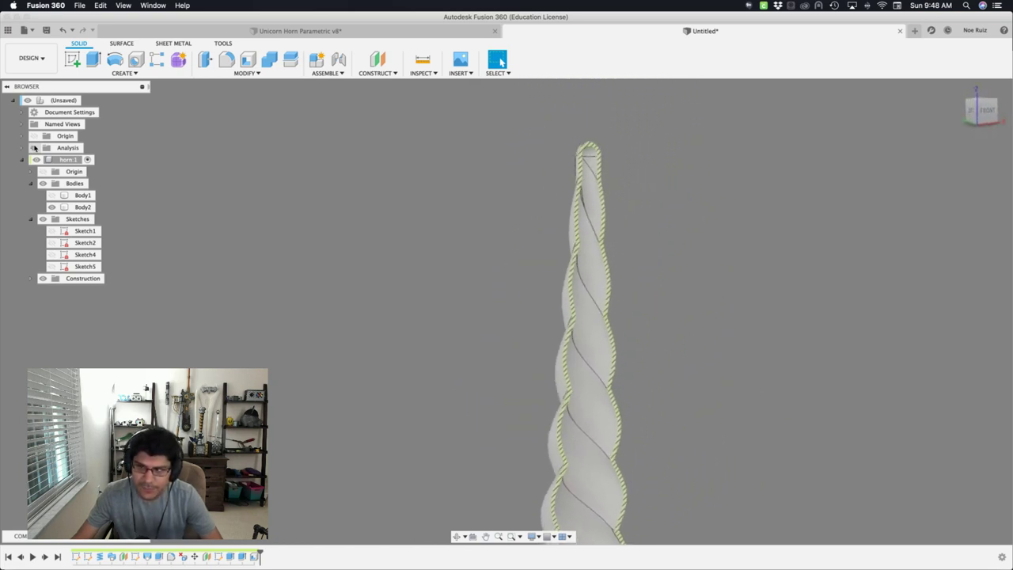
{"action": "left_click", "coordinate": [34, 148]}
{"action": "left_click", "coordinate": [34, 147]}
{"action": "scroll", "coordinate": [486, 292], "scroll_direction": "up", "scroll_amount": 5}
{"action": "scroll", "coordinate": [504, 273], "scroll_direction": "down", "scroll_amount": 3}
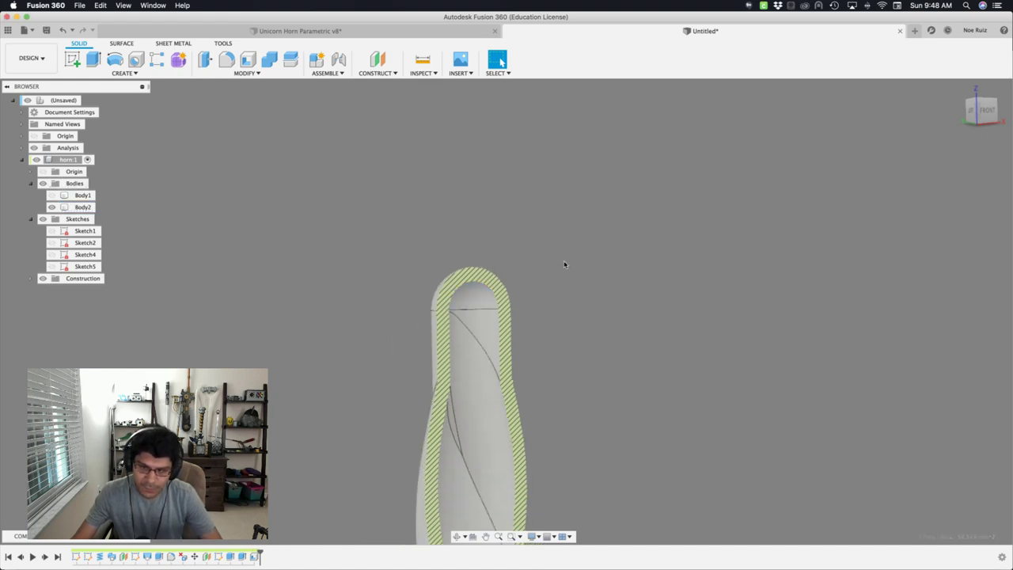
{"action": "middle_click_drag", "start_coordinate": [564, 262], "coordinate": [575, 193], "text": "shift"}
{"action": "scroll", "coordinate": [575, 192], "scroll_direction": "up", "scroll_amount": 1}
{"action": "scroll", "coordinate": [545, 194], "scroll_direction": "down", "scroll_amount": 4}
{"action": "middle_click_drag", "start_coordinate": [670, 350], "coordinate": [653, 118]}
{"action": "scroll", "coordinate": [622, 360], "scroll_direction": "up", "scroll_amount": 2}
{"action": "scroll", "coordinate": [622, 361], "scroll_direction": "down", "scroll_amount": 2}
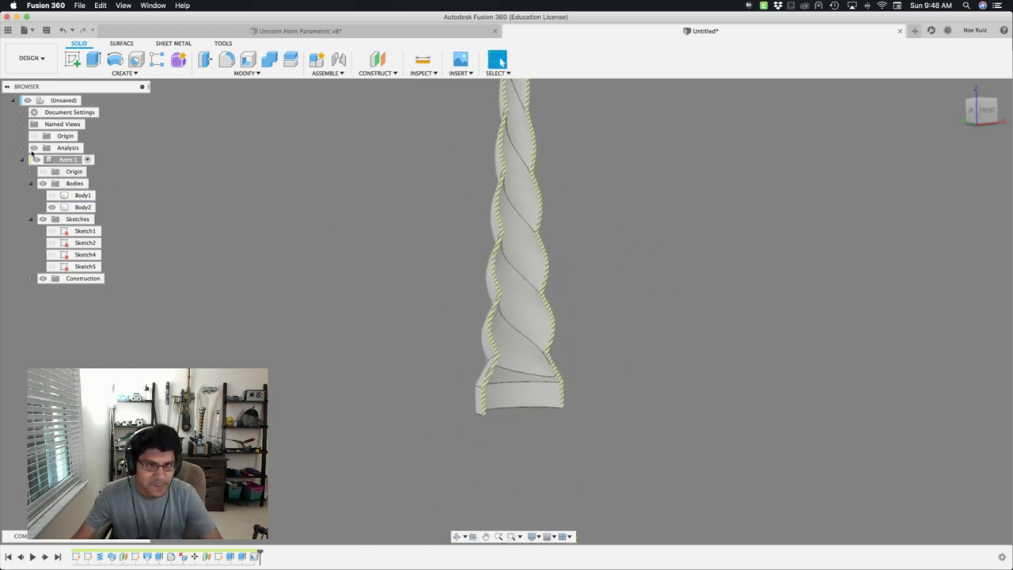
{"action": "left_click", "coordinate": [35, 148]}
Start a full-length ISO Metric M33x3.5 right-hand thread on the inner cylindrical face of the base collar.
{"action": "middle_click_drag", "start_coordinate": [417, 451], "coordinate": [443, 380], "text": "shift"}
{"action": "middle_click_drag", "start_coordinate": [516, 478], "coordinate": [516, 434]}
{"action": "scroll", "coordinate": [538, 357], "scroll_direction": "up", "scroll_amount": 8}
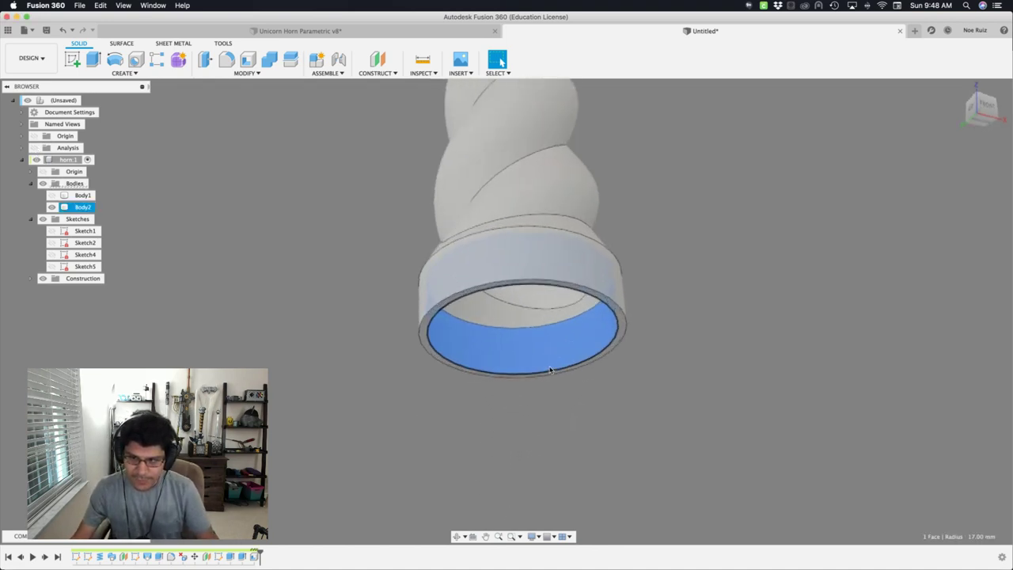
{"action": "left_click", "coordinate": [582, 347]}
{"action": "type", "text": "sthrea"}
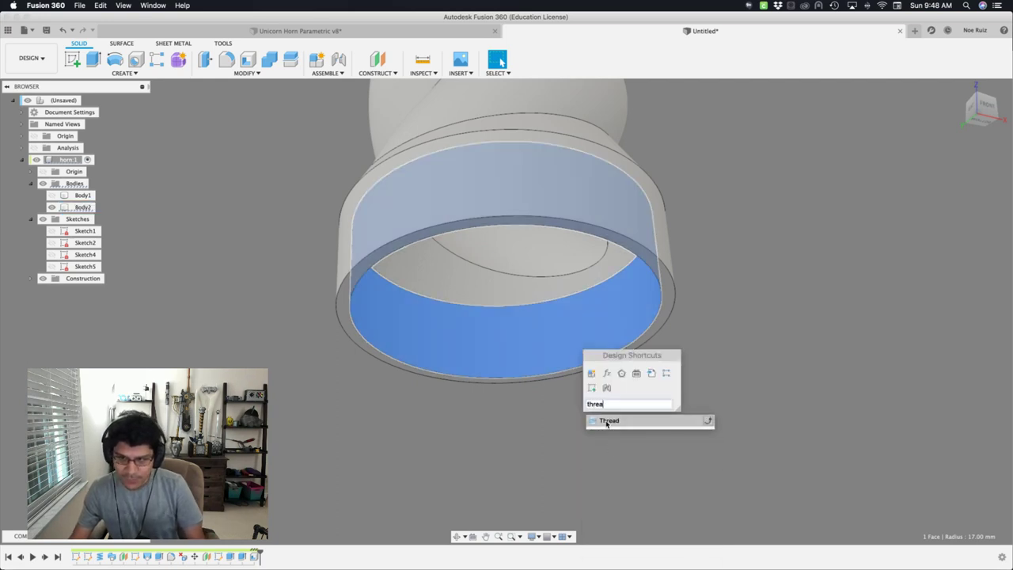
{"action": "left_click", "coordinate": [608, 422]}
{"action": "scroll", "coordinate": [701, 360], "scroll_direction": "up", "scroll_amount": 5, "text": "shift"}
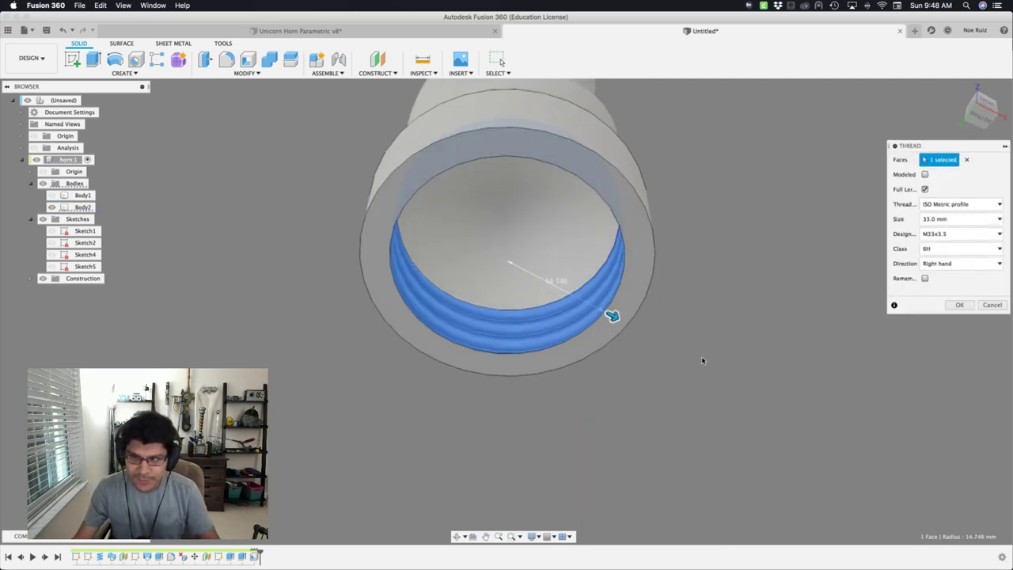
{"action": "scroll", "coordinate": [701, 360], "scroll_direction": "down", "scroll_amount": 8, "text": "shift"}
{"action": "scroll", "coordinate": [701, 360], "scroll_direction": "up", "scroll_amount": 3, "text": "shift"}
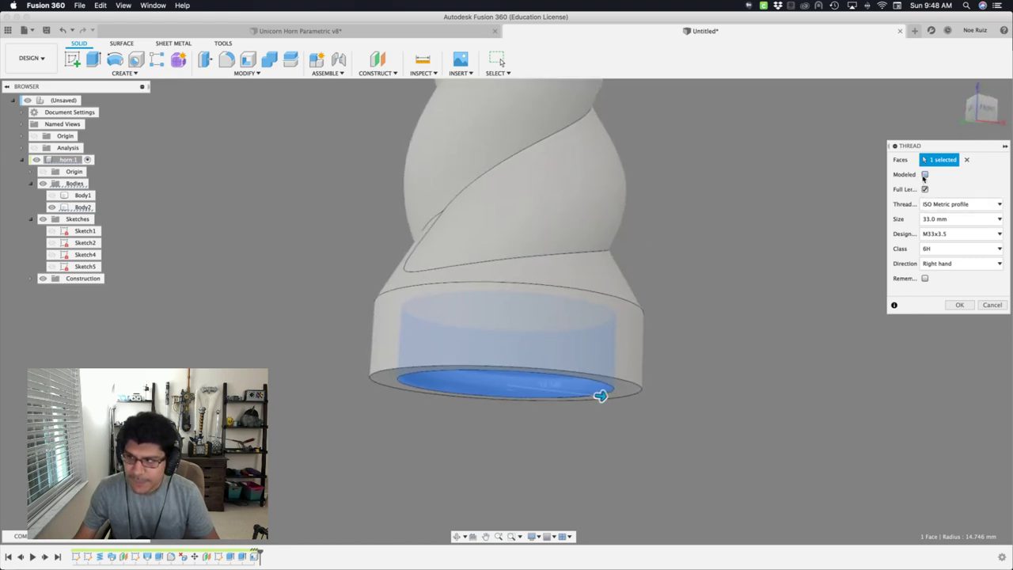
Make the collar's internal thread modeled, check its geometry inside the base, and create it.
{"action": "scroll", "coordinate": [651, 328], "scroll_direction": "up", "scroll_amount": 8, "text": "shift"}
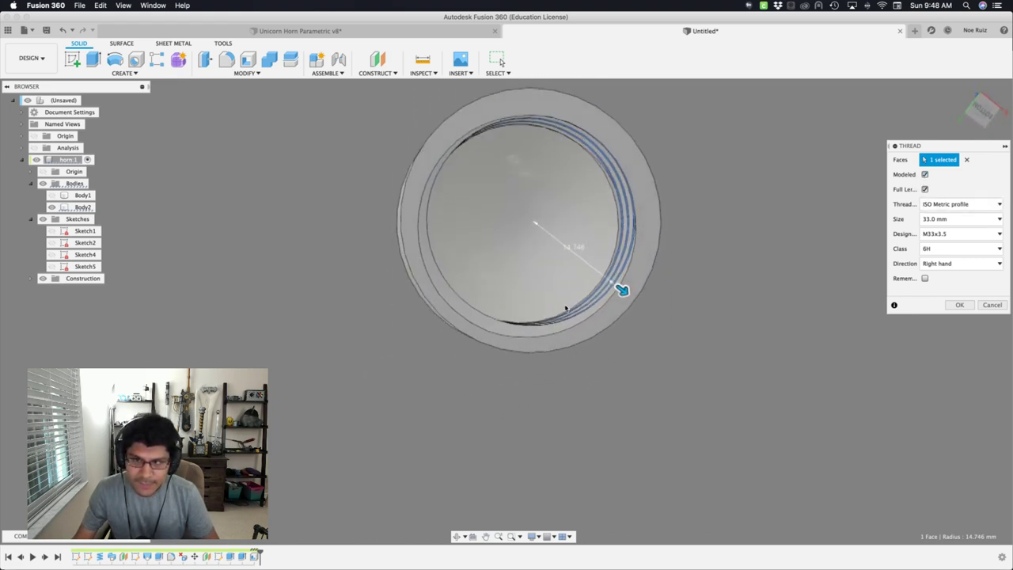
{"action": "scroll", "coordinate": [538, 181], "scroll_direction": "up", "scroll_amount": 10, "text": "shift"}
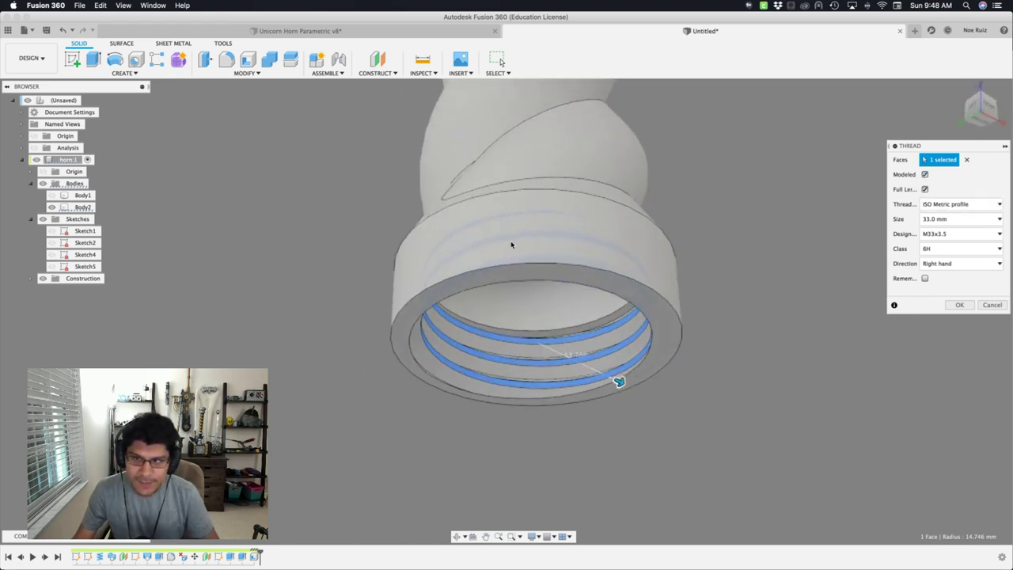
{"action": "scroll", "coordinate": [631, 363], "scroll_direction": "down", "scroll_amount": 5, "text": "shift"}
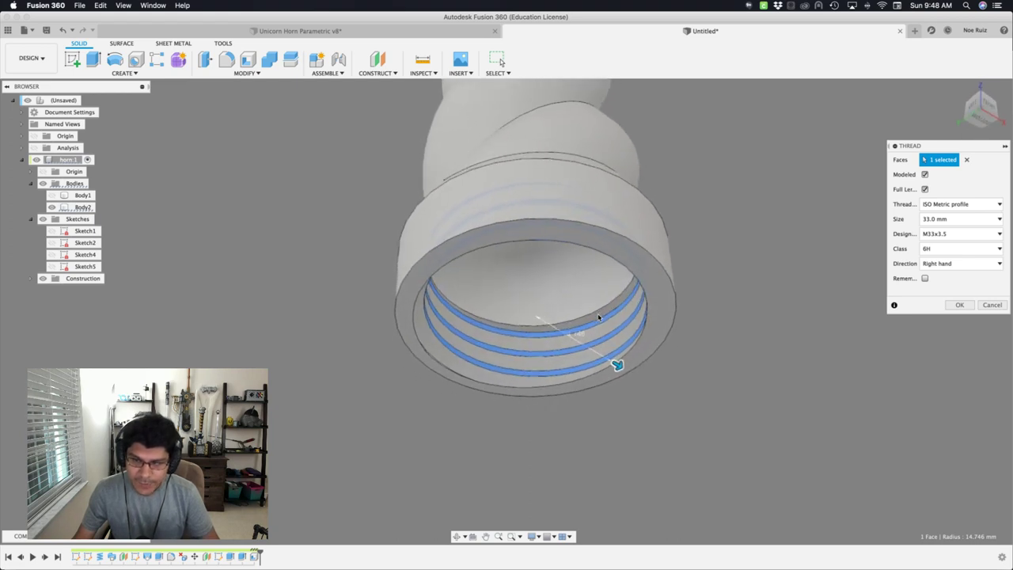
{"action": "scroll", "coordinate": [599, 317], "scroll_direction": "down", "scroll_amount": 5, "text": "shift"}
{"action": "scroll", "coordinate": [594, 317], "scroll_direction": "up", "scroll_amount": 5, "text": "shift"}
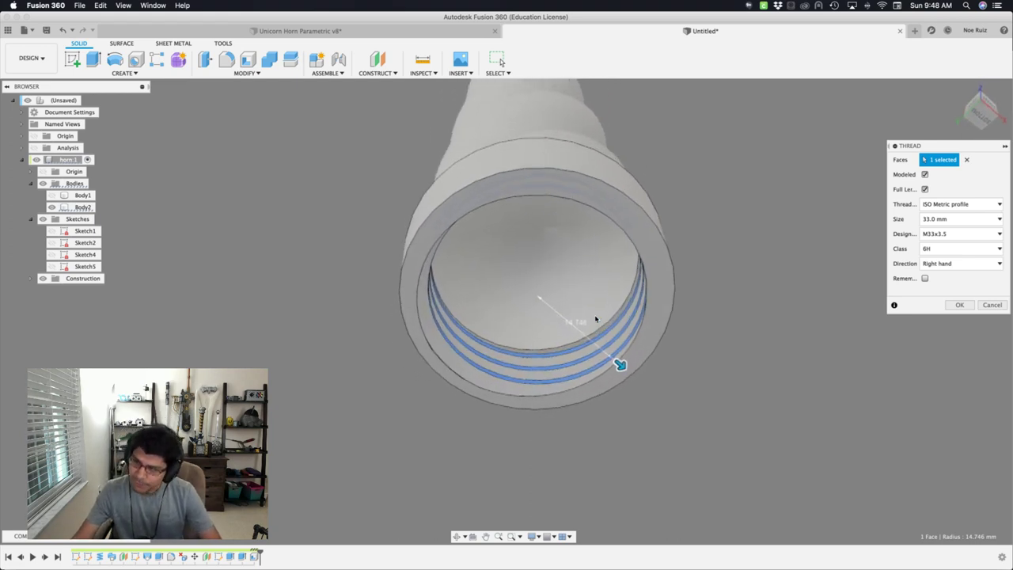
{"action": "scroll", "coordinate": [419, 365], "scroll_direction": "down", "scroll_amount": 1, "text": "shift"}
{"action": "scroll", "coordinate": [490, 228], "scroll_direction": "up", "scroll_amount": 3, "text": "shift"}
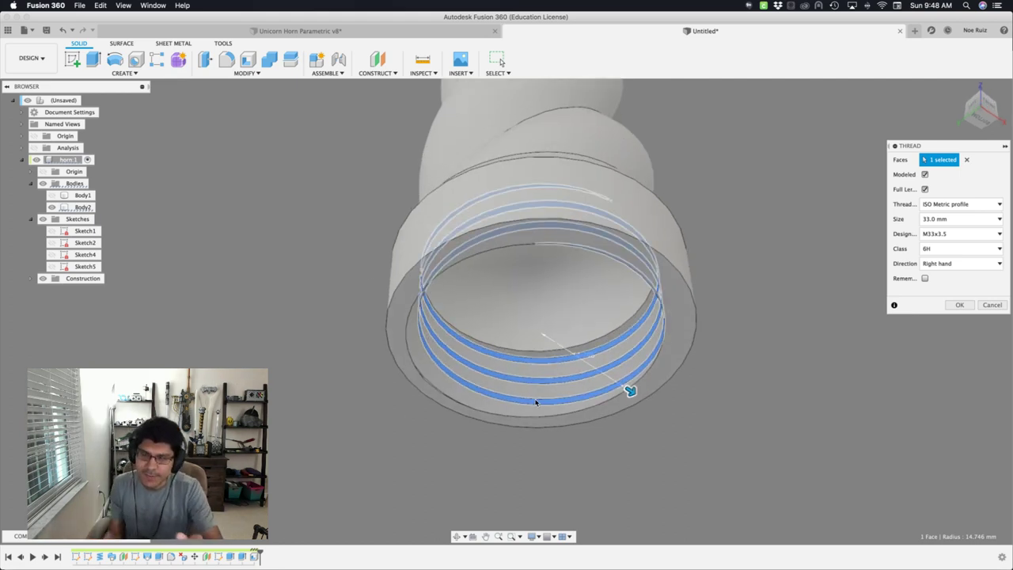
{"action": "scroll", "coordinate": [768, 266], "scroll_direction": "down", "scroll_amount": 3, "text": "shift"}
{"action": "scroll", "coordinate": [861, 343], "scroll_direction": "up", "scroll_amount": 3, "text": "shift"}
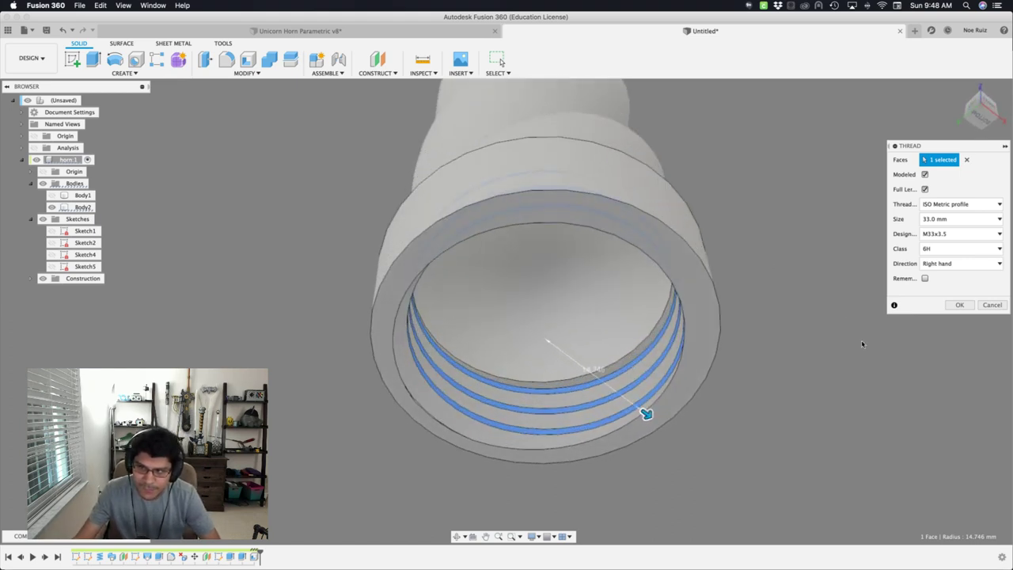
{"action": "left_click", "coordinate": [960, 307]}
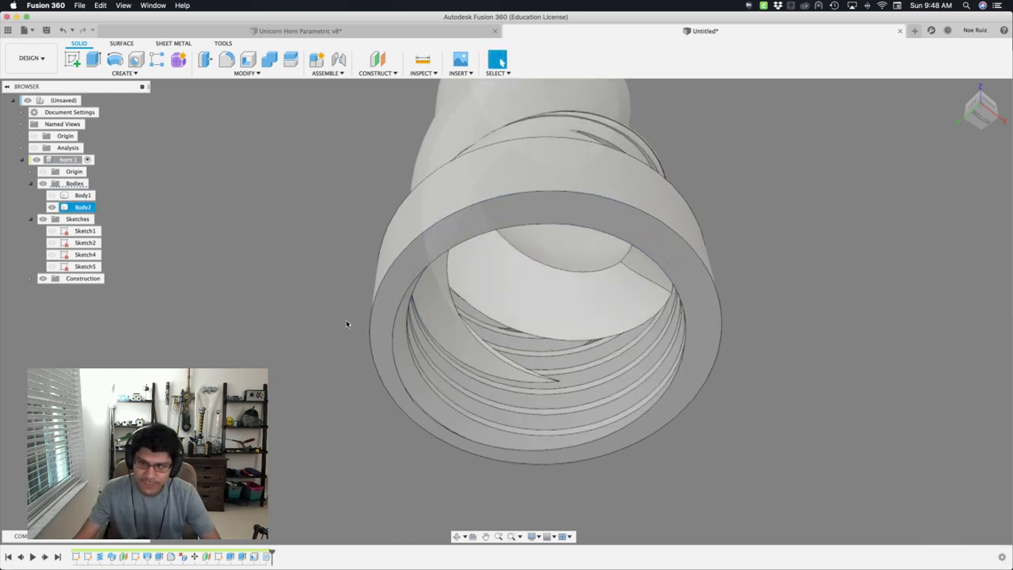
Try limiting the collar's modeled internal thread to a 5 mm length instead of full length, checking it with the section analysis.
{"action": "middle_click_drag", "start_coordinate": [344, 325], "coordinate": [391, 272], "text": "shift"}
{"action": "scroll", "coordinate": [391, 273], "scroll_direction": "down", "scroll_amount": 3}
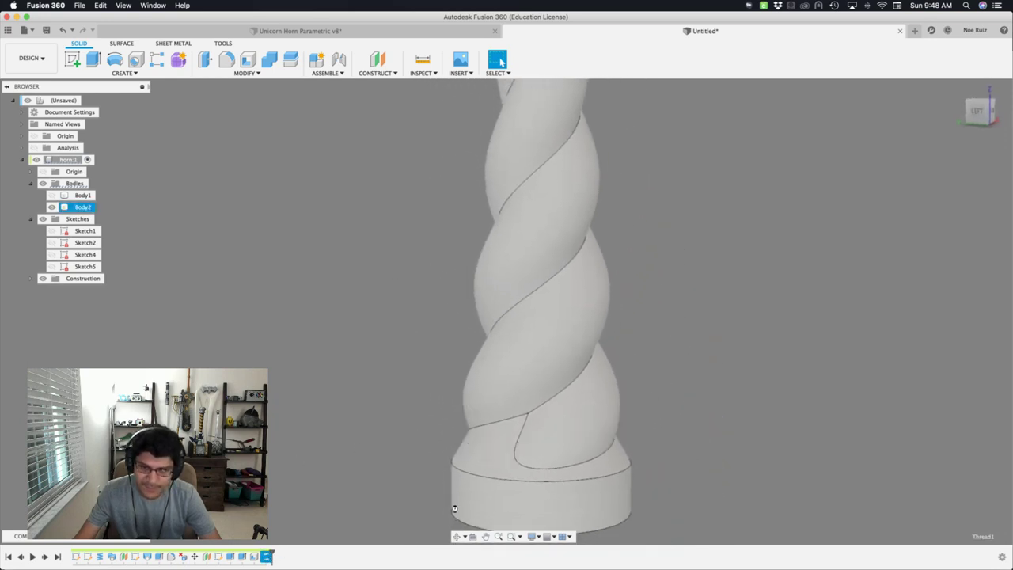
{"action": "left_click", "coordinate": [924, 175]}
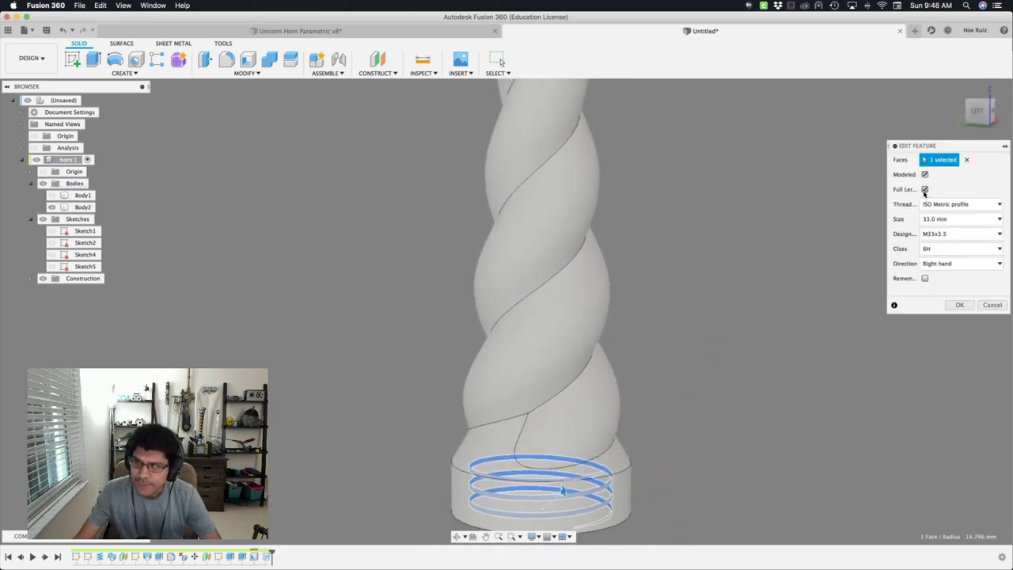
{"action": "left_click", "coordinate": [924, 189]}
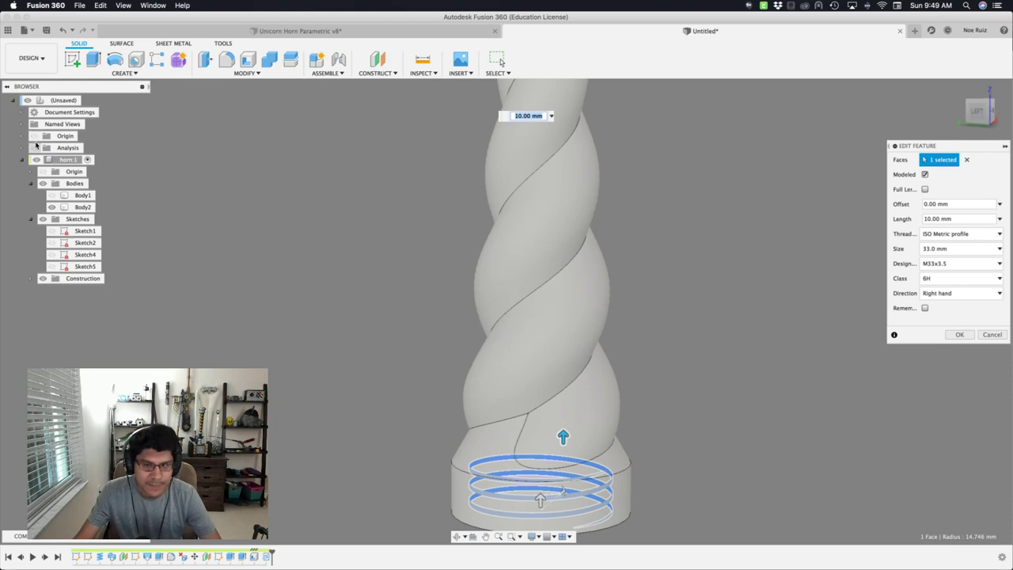
{"action": "left_click", "coordinate": [34, 147]}
{"action": "middle_click_drag", "start_coordinate": [190, 269], "coordinate": [612, 448], "text": "shift"}
{"action": "scroll", "coordinate": [610, 443], "scroll_direction": "up", "scroll_amount": 3}
{"action": "left_click_drag", "start_coordinate": [560, 322], "coordinate": [558, 364]}
{"action": "type", "text": "-"}
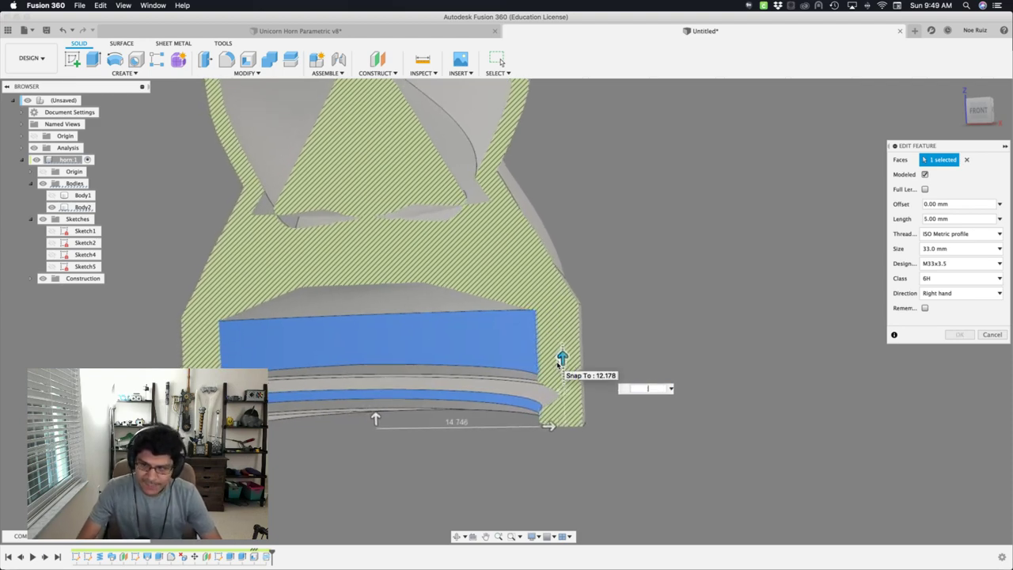
{"action": "key", "text": "Escape"}
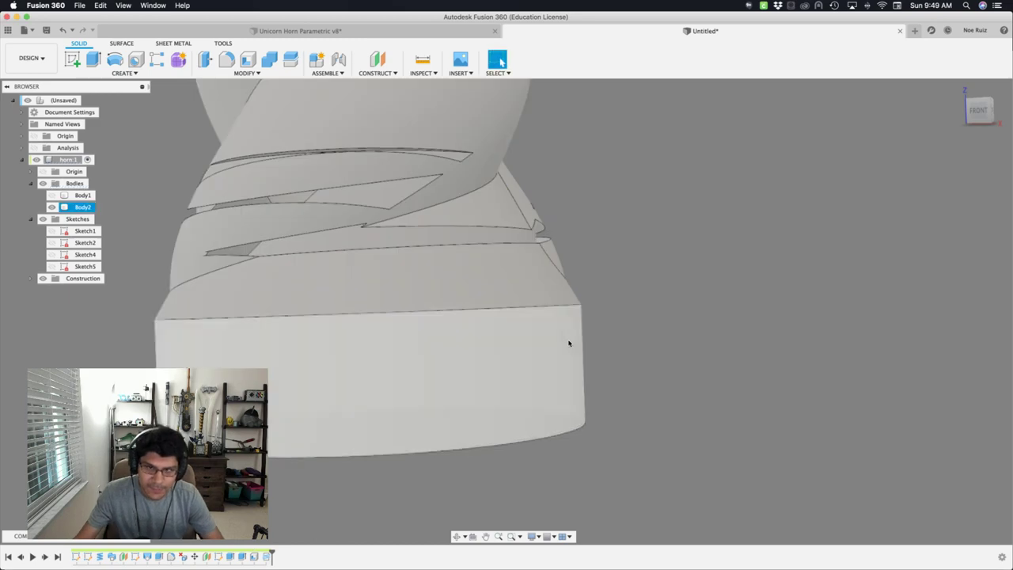
Delete the modeled thread feature from the horn's base collar.
{"action": "middle_click_drag", "start_coordinate": [569, 343], "coordinate": [508, 391], "text": "shift"}
{"action": "left_click", "coordinate": [266, 556]}
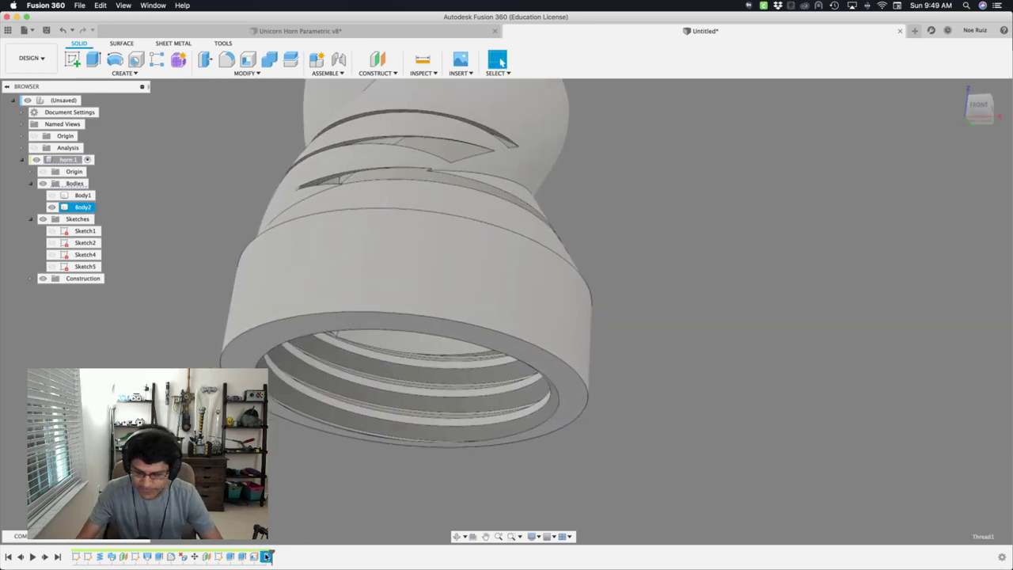
{"action": "key", "text": "Delete"}
{"action": "scroll", "coordinate": [256, 214], "scroll_direction": "down", "scroll_amount": 3}
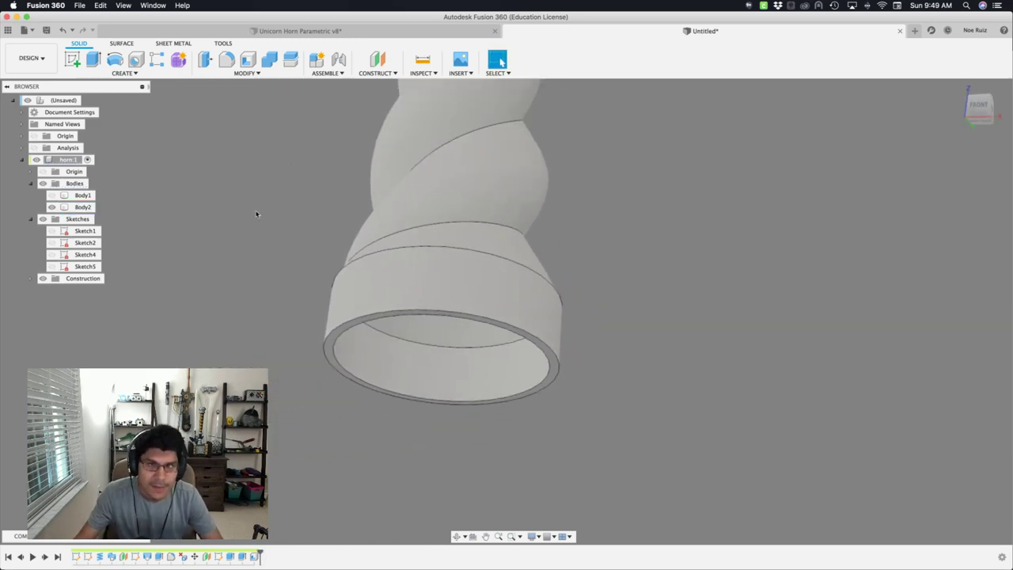
Open the Unicorn Horn Parametric design, turn on its section analysis, and review the cap cover coil's revolutions and section type options.
{"action": "left_click", "coordinate": [301, 31]}
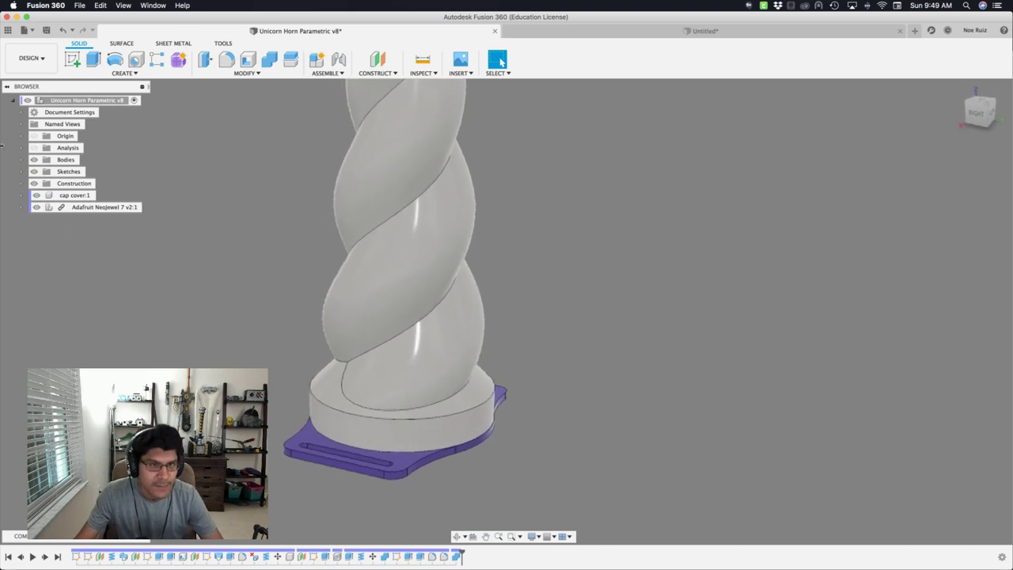
{"action": "left_click", "coordinate": [32, 148]}
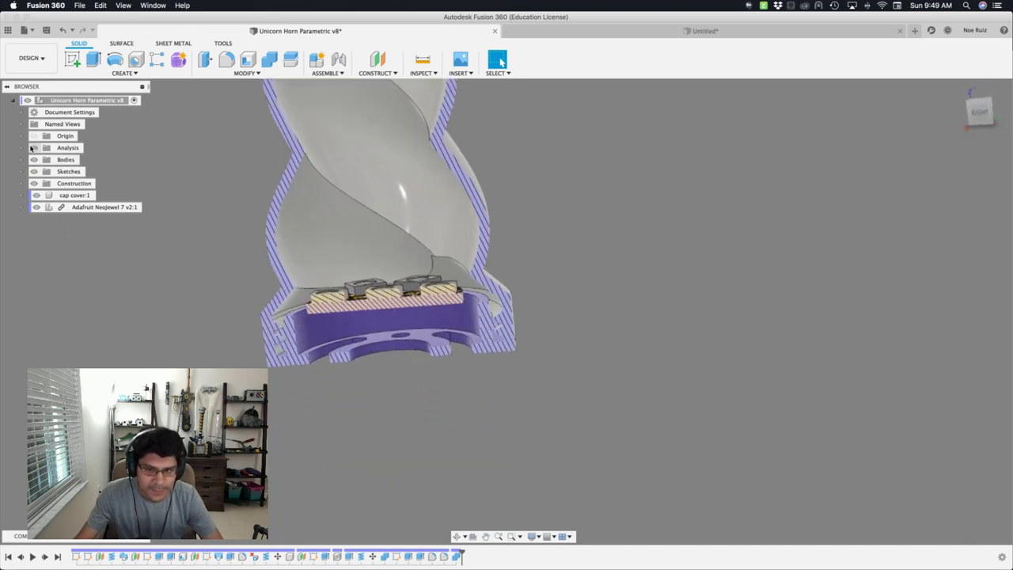
{"action": "double_click", "coordinate": [360, 556]}
{"action": "double_click", "coordinate": [360, 556]}
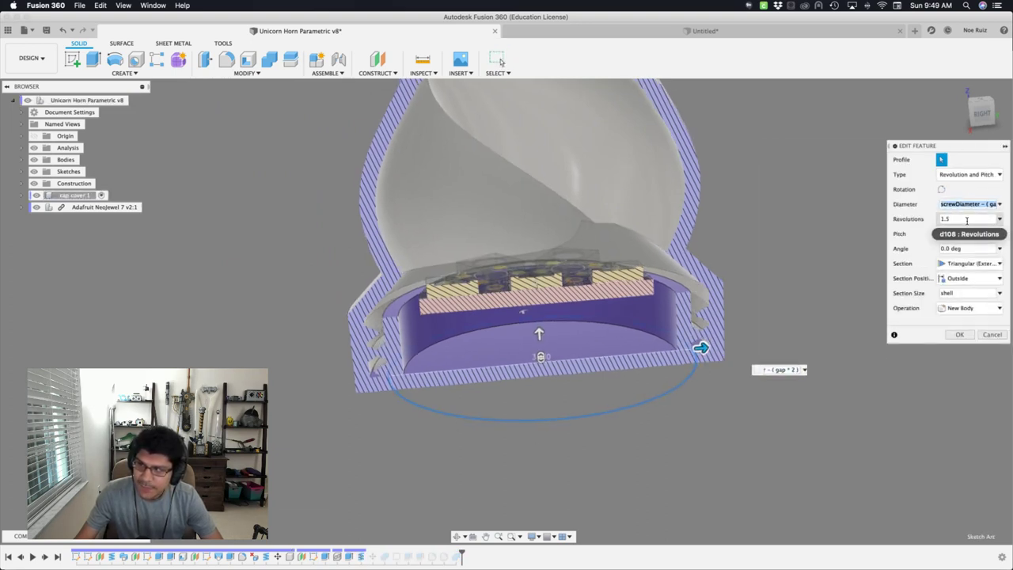
{"action": "left_click", "coordinate": [966, 221]}
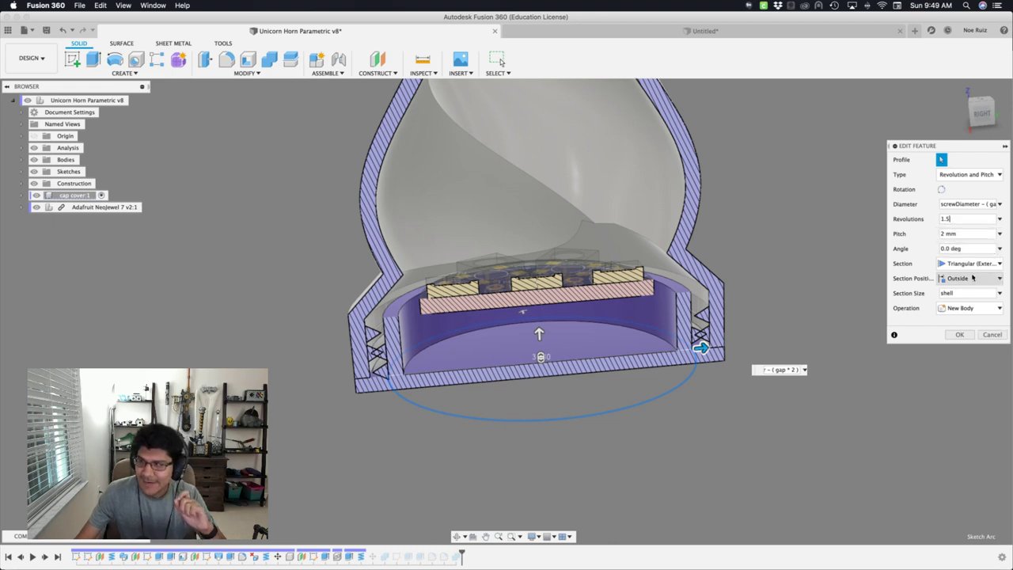
{"action": "left_click", "coordinate": [970, 264]}
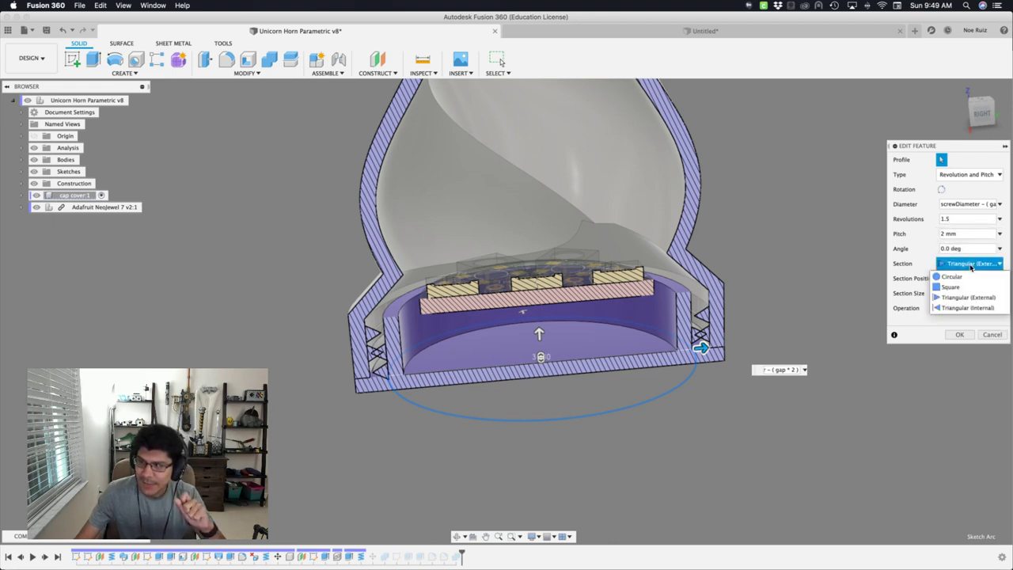
{"action": "left_click", "coordinate": [966, 297]}
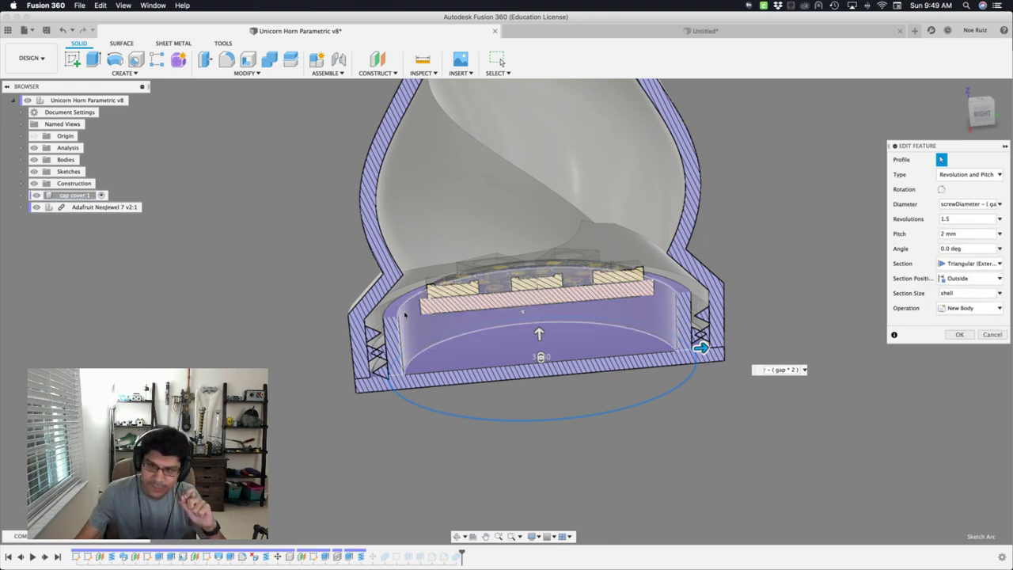
{"action": "left_click", "coordinate": [992, 334]}
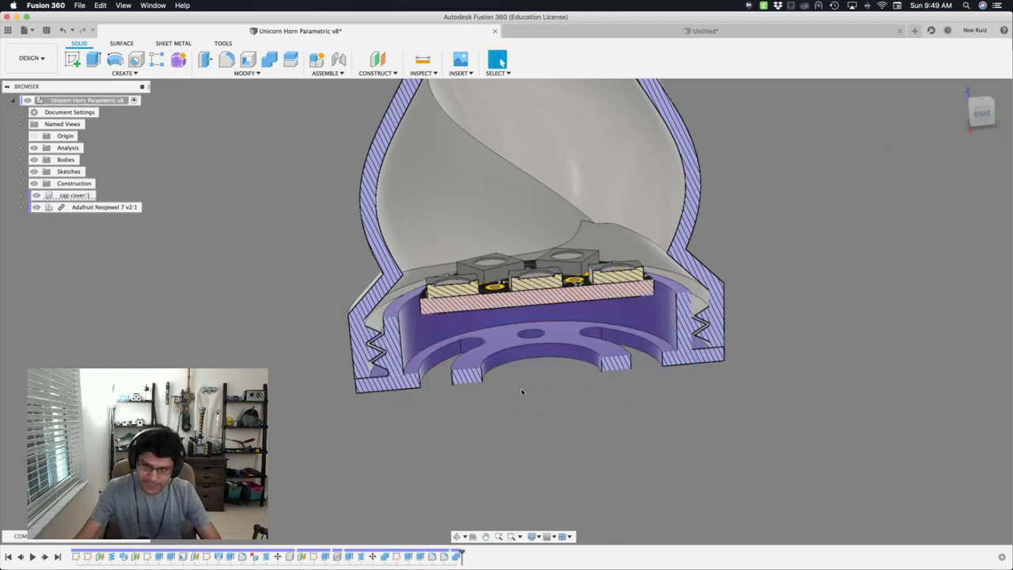
Examine the sectioned reference horn from several sides, including its wall, LED board and threaded cap cover.
{"action": "scroll", "coordinate": [277, 297], "scroll_direction": "down", "scroll_amount": 3}
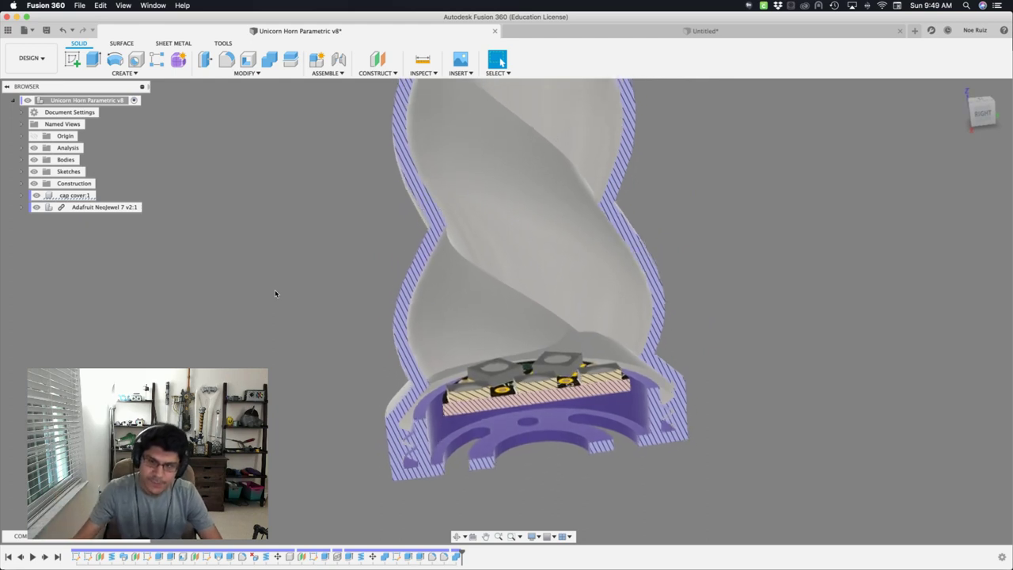
{"action": "scroll", "coordinate": [282, 267], "scroll_direction": "down", "scroll_amount": 6}
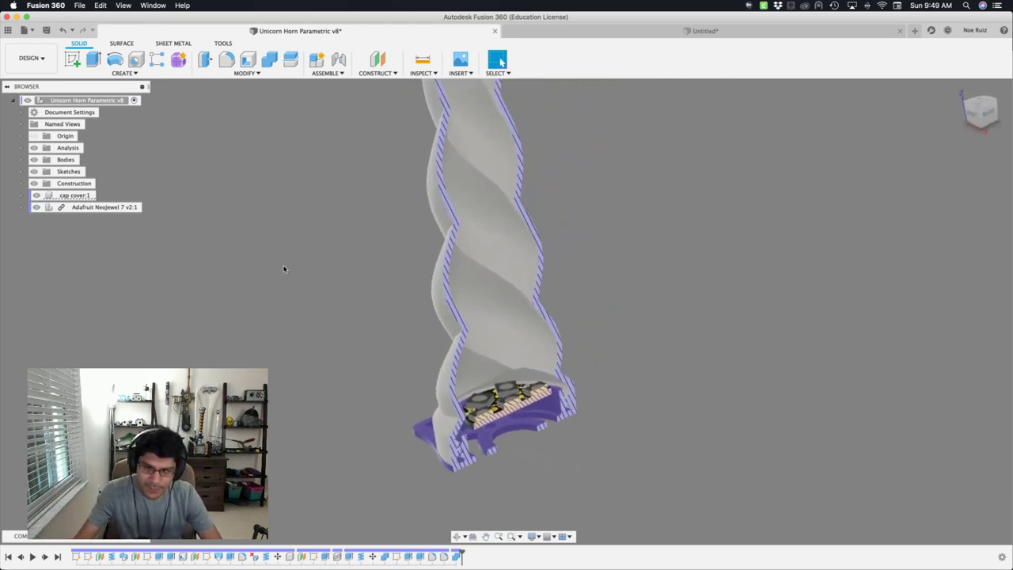
{"action": "scroll", "coordinate": [283, 269], "scroll_direction": "left", "scroll_amount": 3, "text": "shift"}
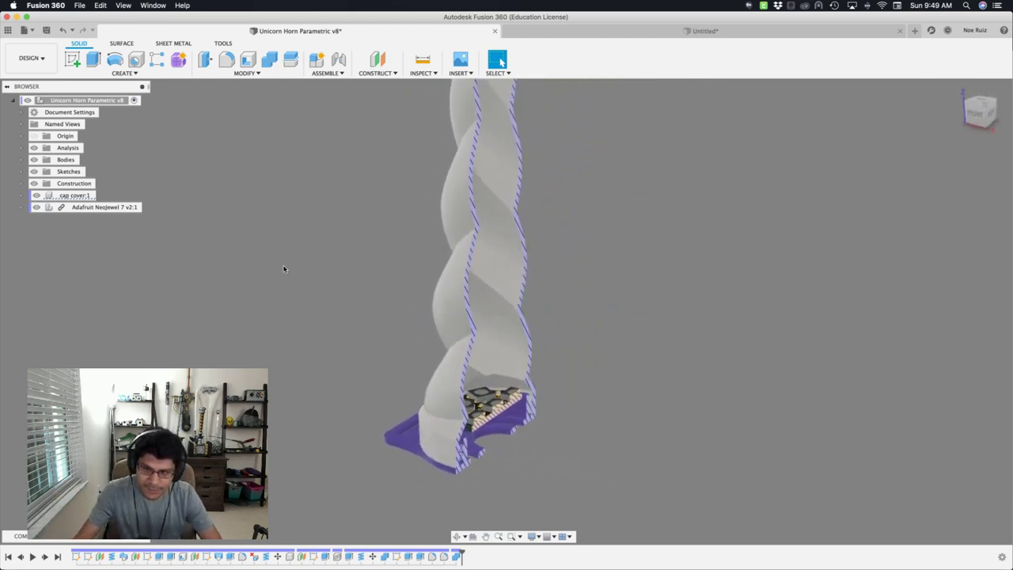
{"action": "scroll", "coordinate": [283, 268], "scroll_direction": "left", "scroll_amount": 5, "text": "shift"}
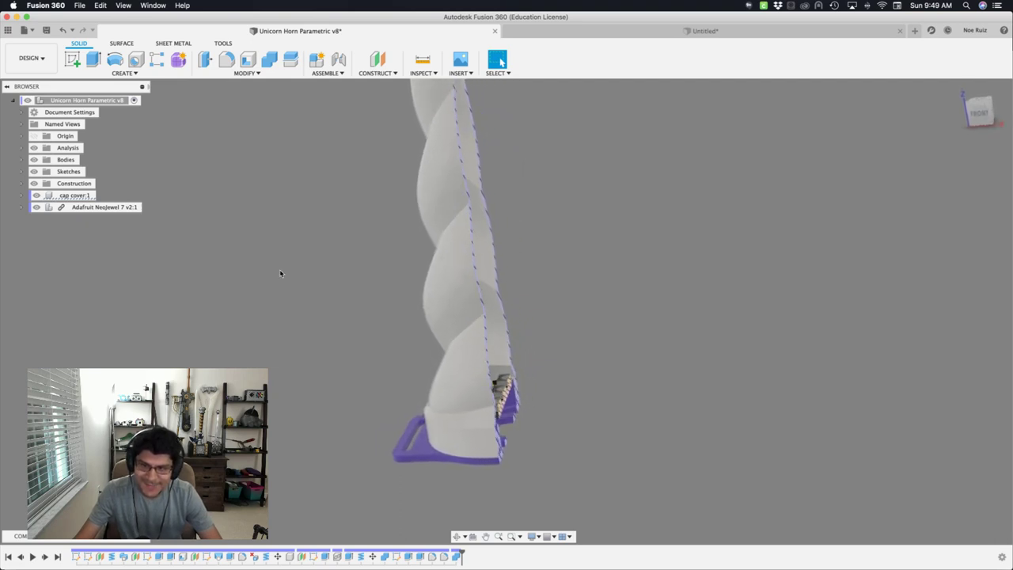
{"action": "scroll", "coordinate": [280, 271], "scroll_direction": "left", "scroll_amount": 10, "text": "shift"}
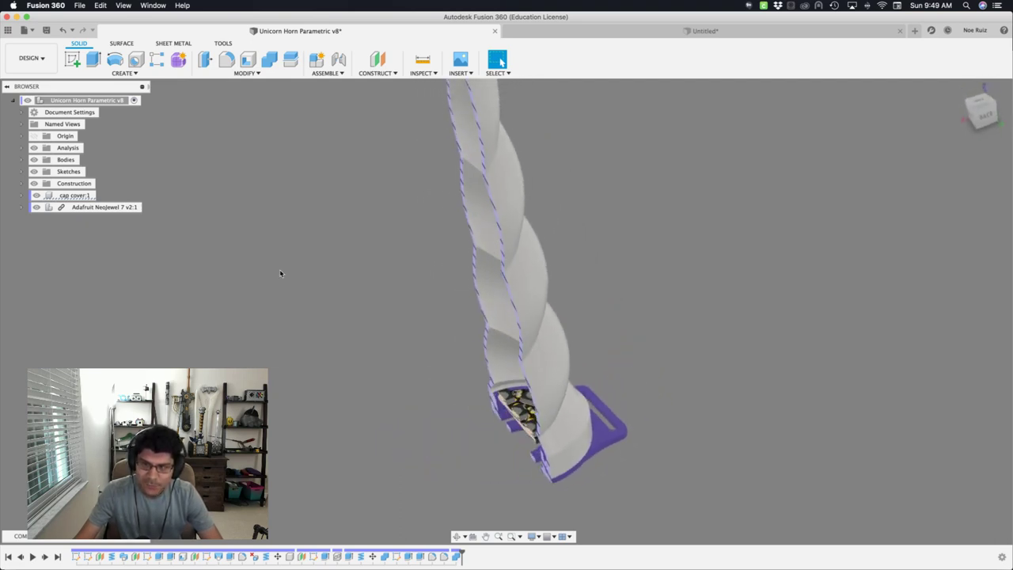
{"action": "scroll", "coordinate": [280, 272], "scroll_direction": "left", "scroll_amount": 5, "text": "shift"}
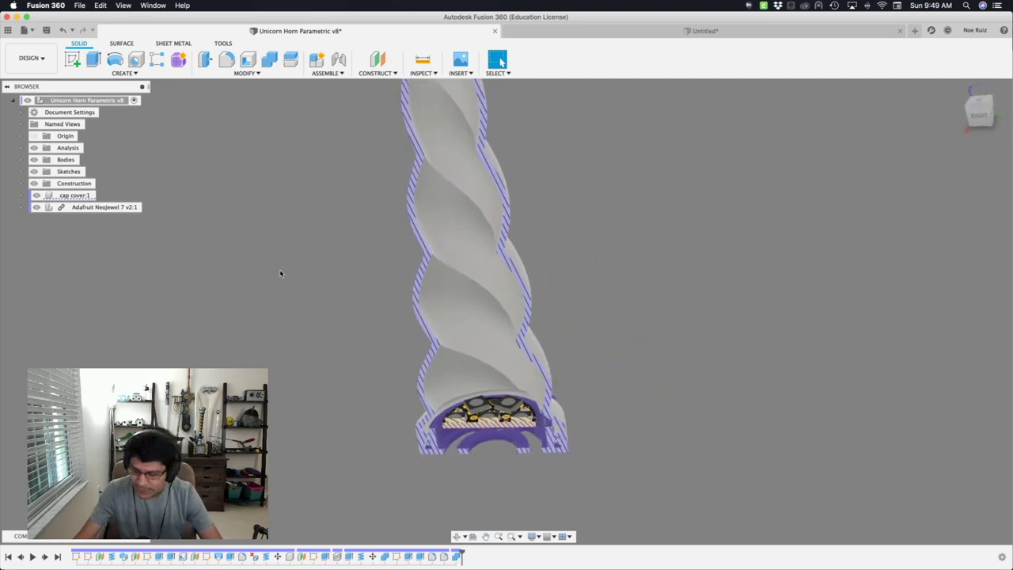
{"action": "scroll", "coordinate": [280, 273], "scroll_direction": "left", "scroll_amount": 2, "text": "shift"}
{"action": "key", "text": "F6"}
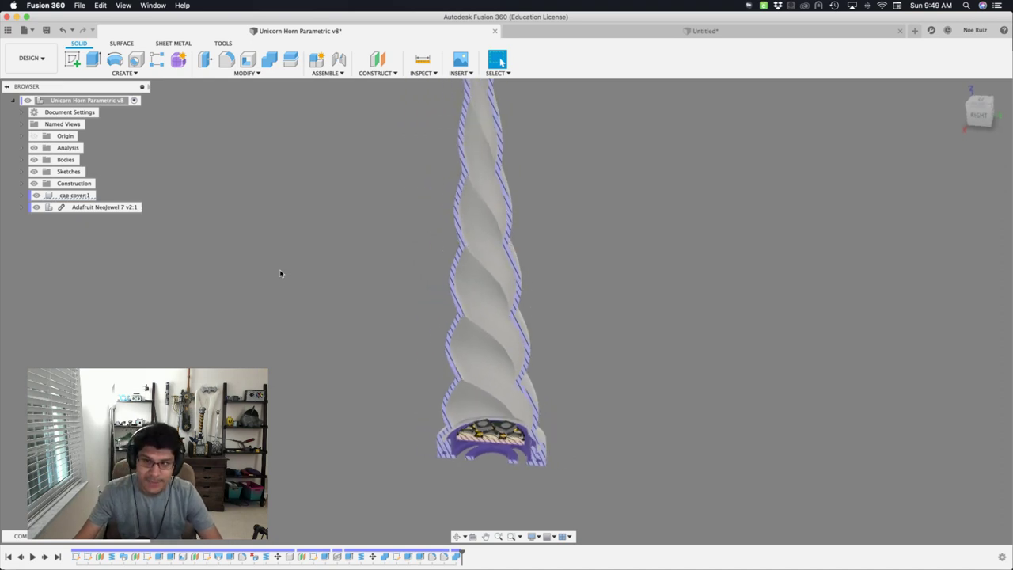
Return to the untitled horn design and inspect the whole horn from tip to base collar.
{"action": "left_click", "coordinate": [545, 36]}
{"action": "scroll", "coordinate": [217, 309], "scroll_direction": "up", "scroll_amount": 3, "text": "shift"}
{"action": "scroll", "coordinate": [217, 310], "scroll_direction": "down", "scroll_amount": 5}
{"action": "scroll", "coordinate": [216, 309], "scroll_direction": "right", "scroll_amount": 5, "text": "shift"}
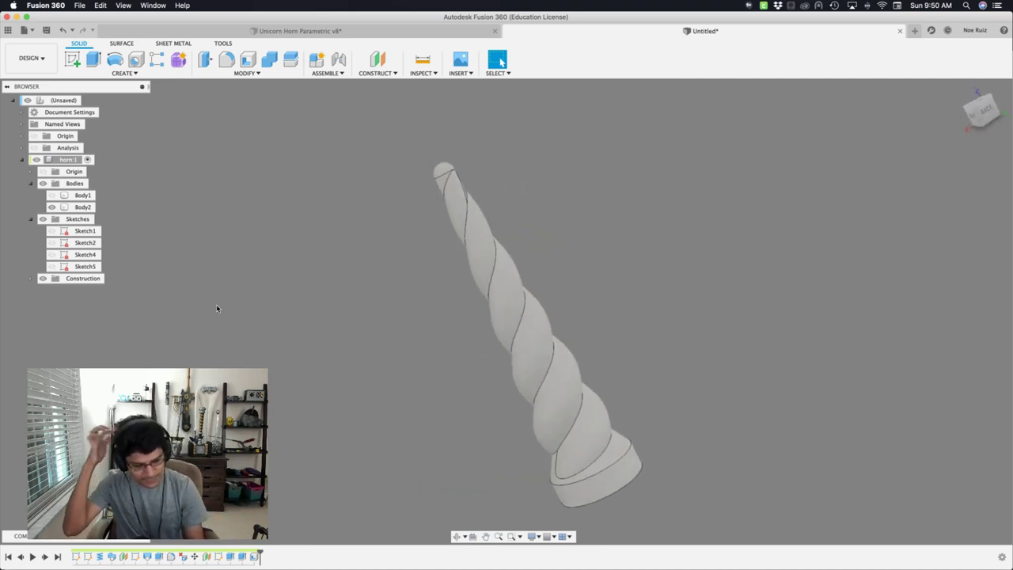
{"action": "key", "text": "super+Tab"}
{"action": "key", "text": "super+Tab"}
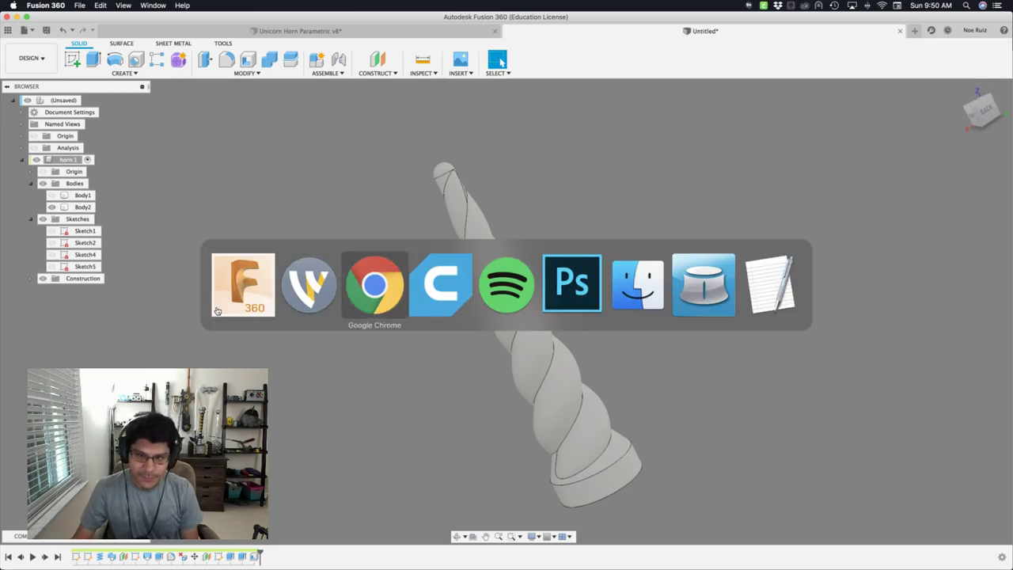
{"action": "key", "text": "super+shift+Tab"}
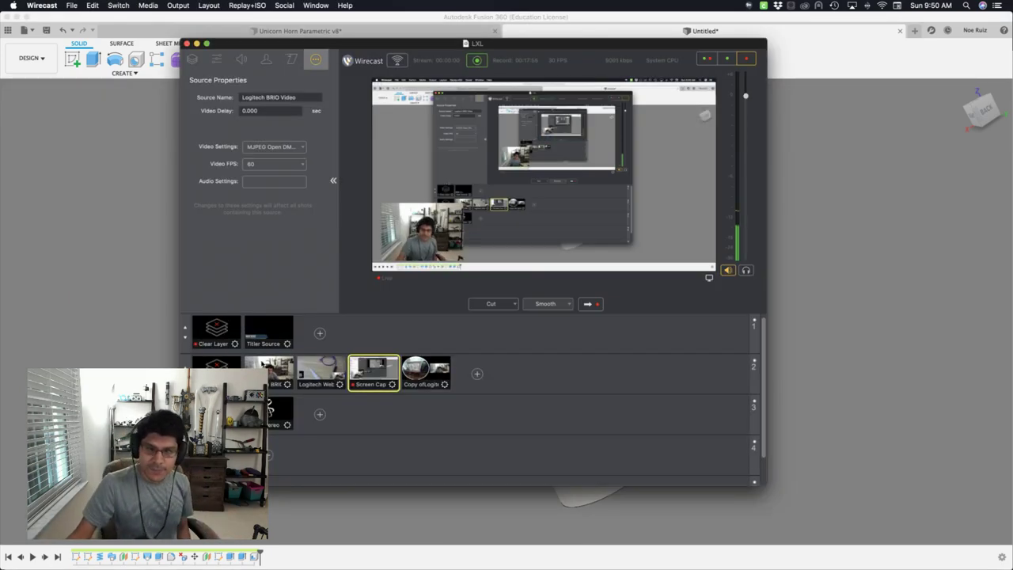